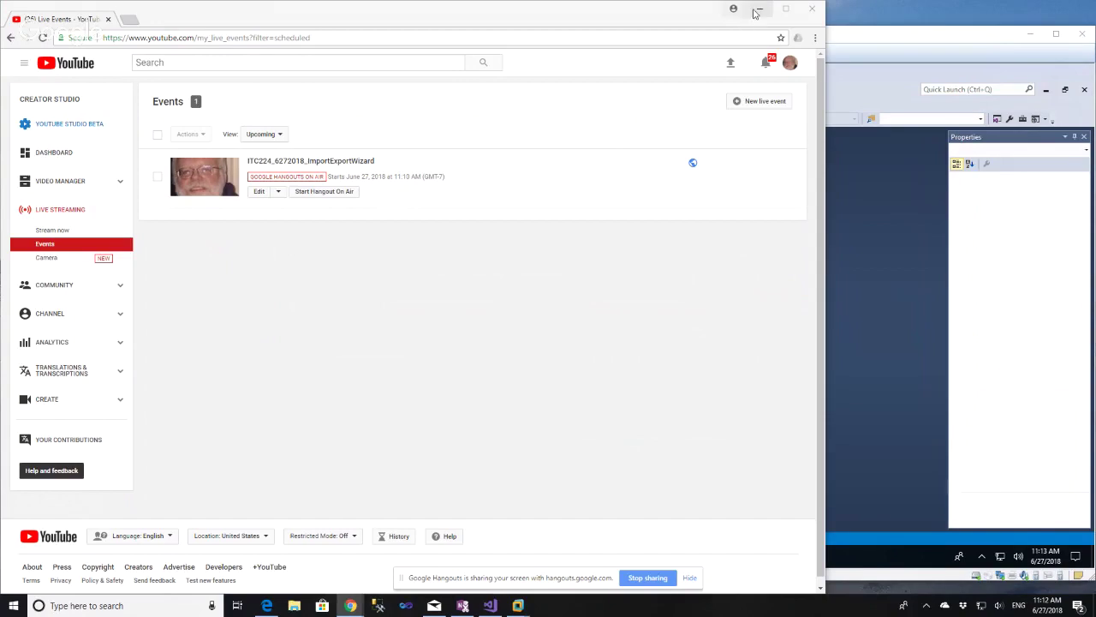
# Step: Show the Sum18 virtual machine full screen and switch to Edge to open the ITC 224 course's Files page
pyautogui.click(758, 9)
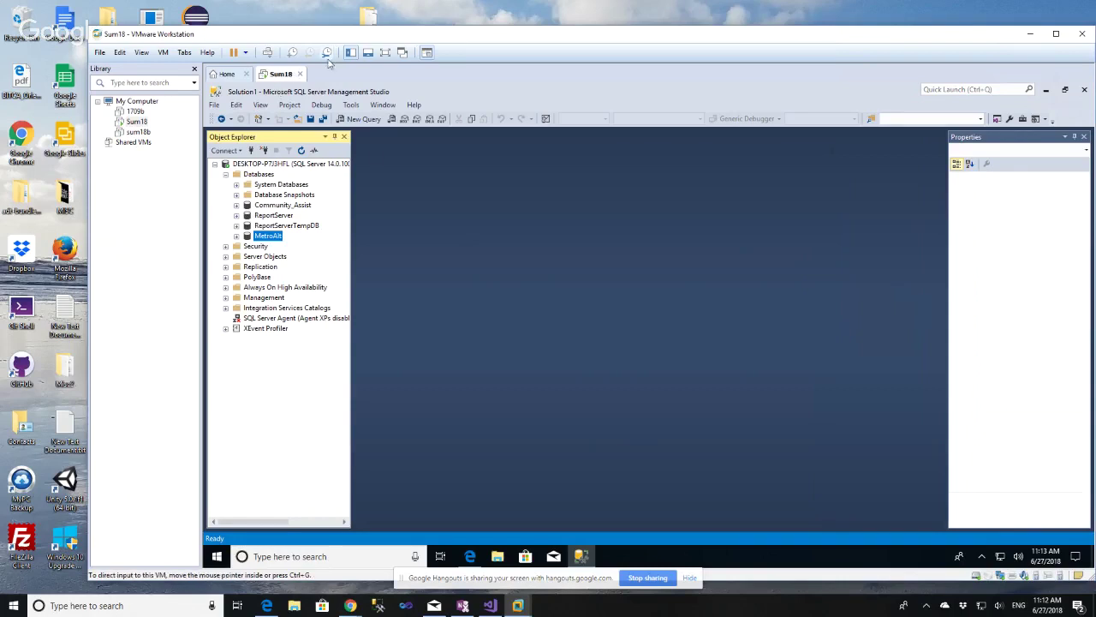
pyautogui.click(385, 54)
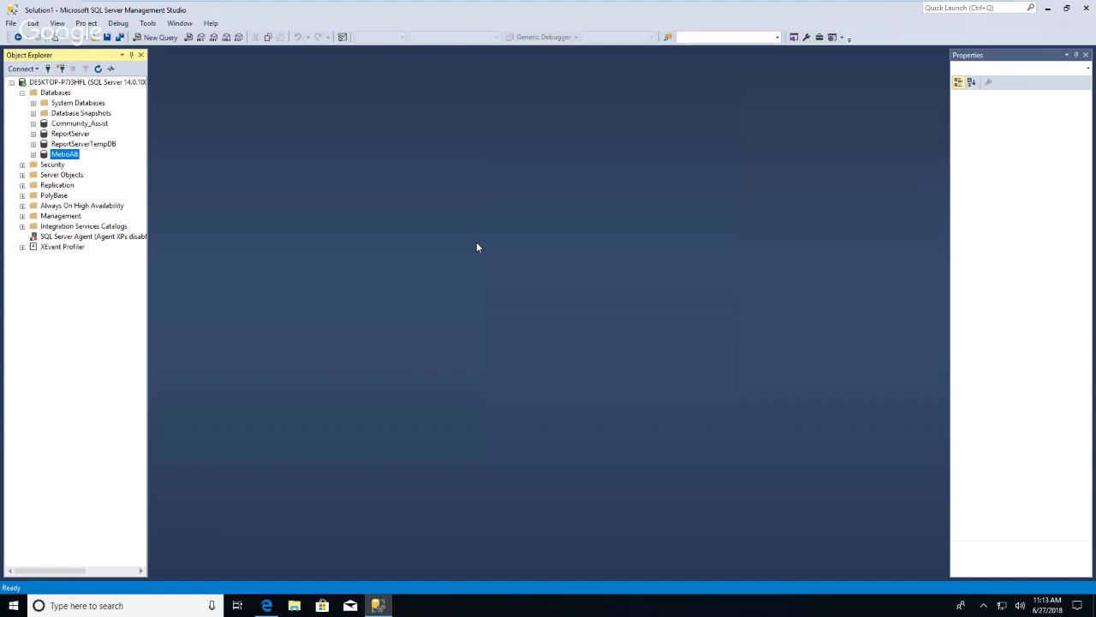
pyautogui.click(267, 606)
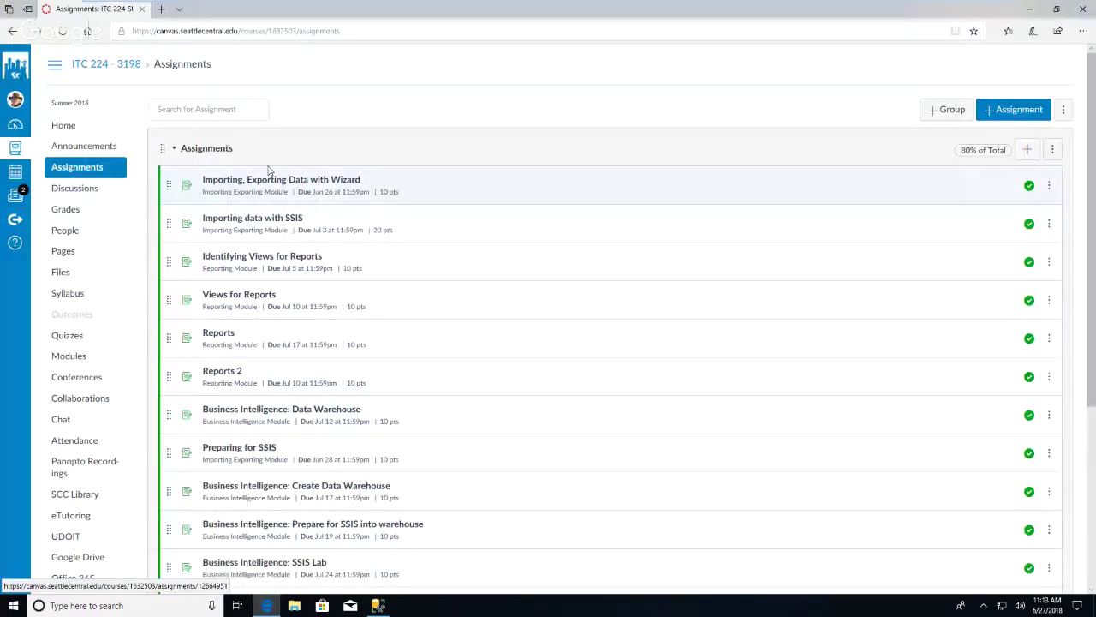
pyautogui.click(83, 280)
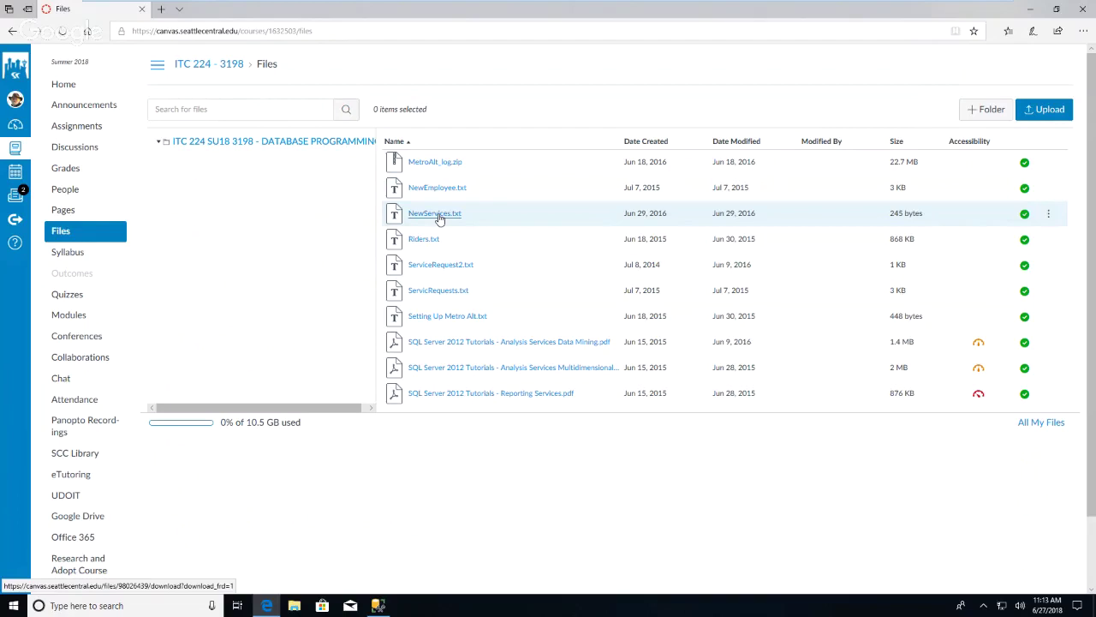
# Step: Download NewServices.txt from the course files
pyautogui.click(439, 219)
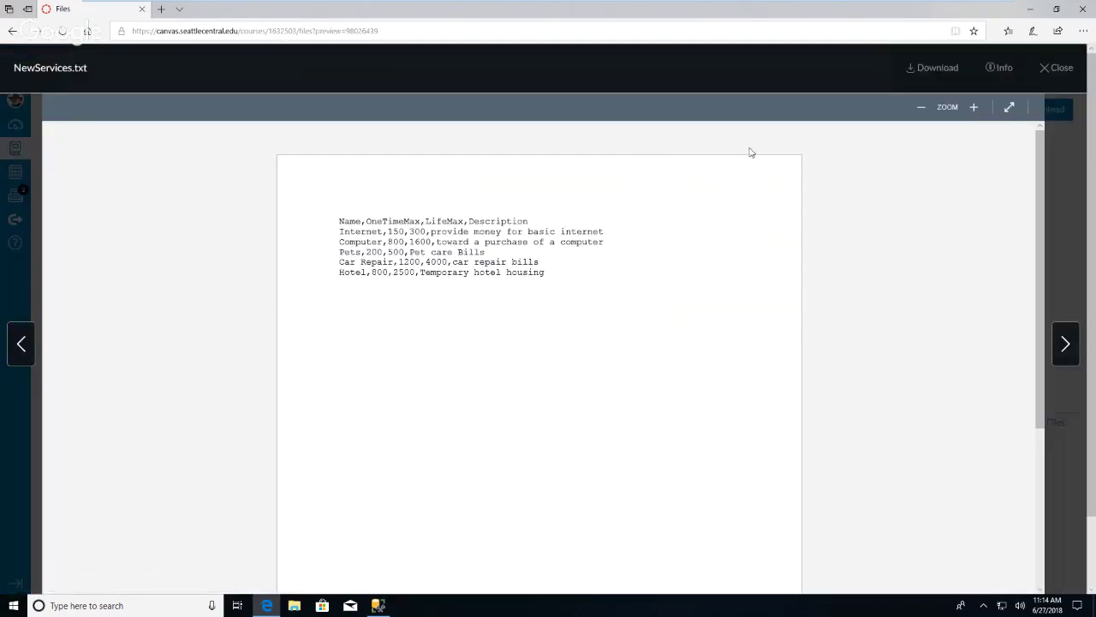
pyautogui.click(940, 78)
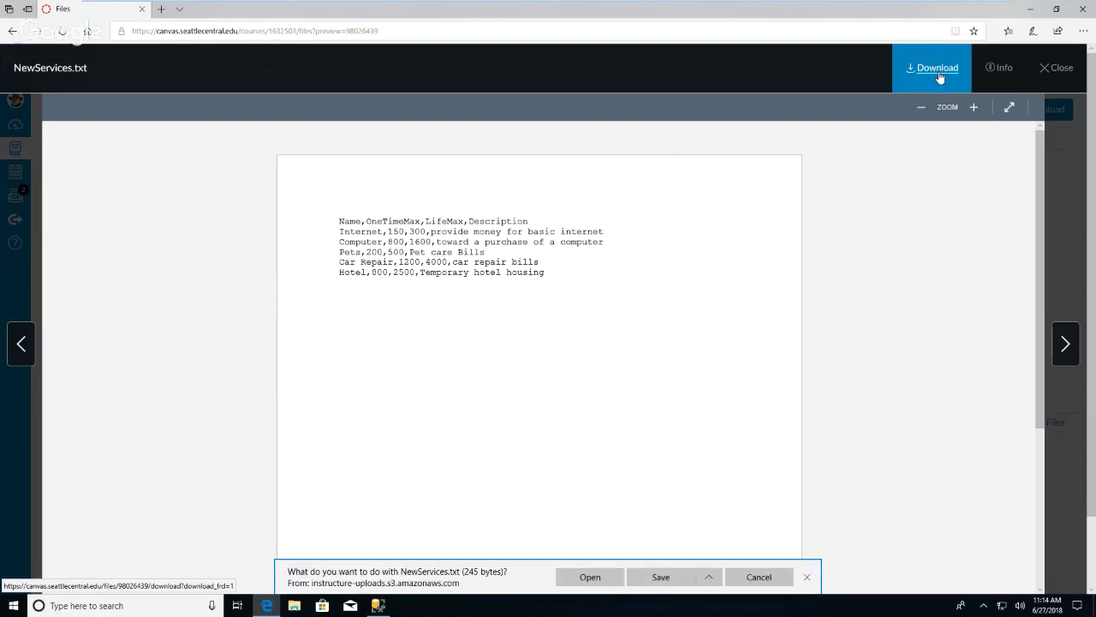
pyautogui.click(651, 585)
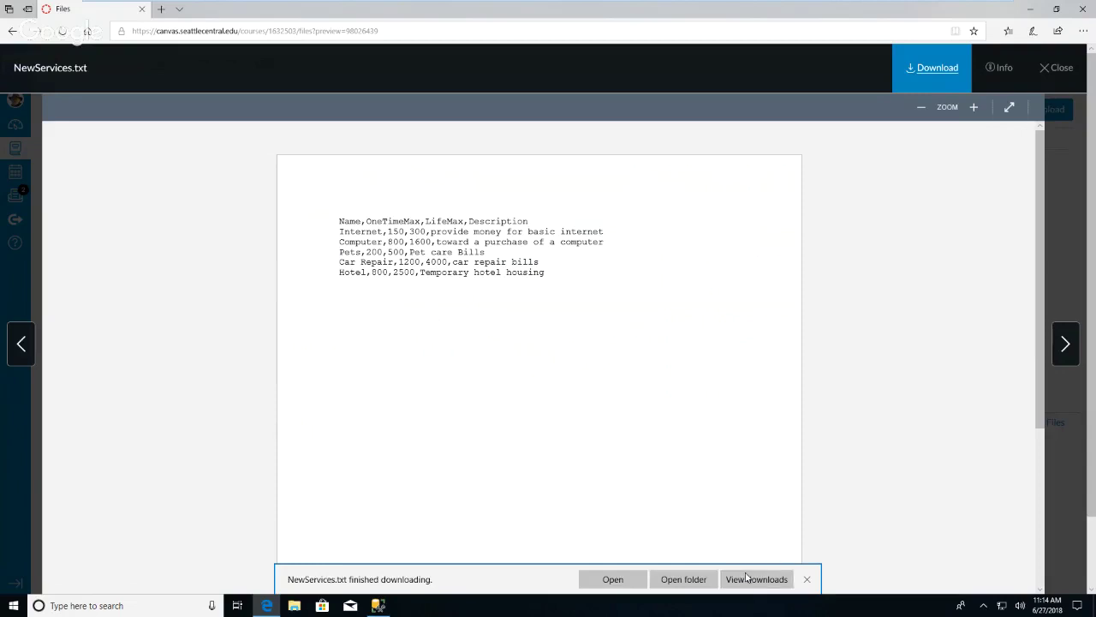
# Step: Open the downloaded NewServices.txt in Notepad and save it over the original in Downloads with UTF-8 encoding
pyautogui.click(614, 579)
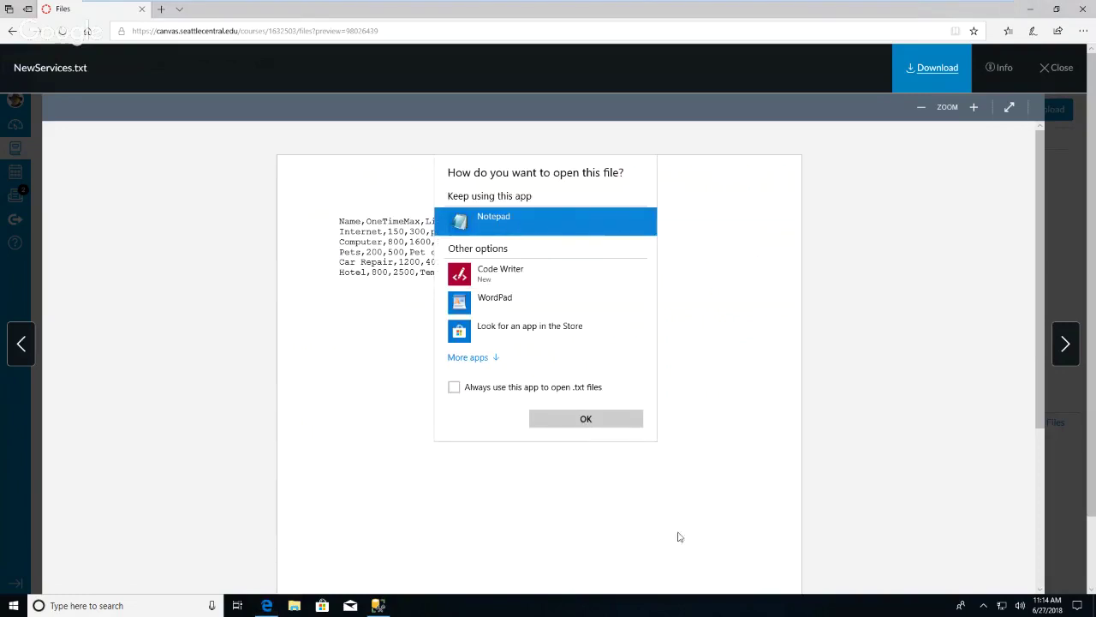
pyautogui.click(572, 420)
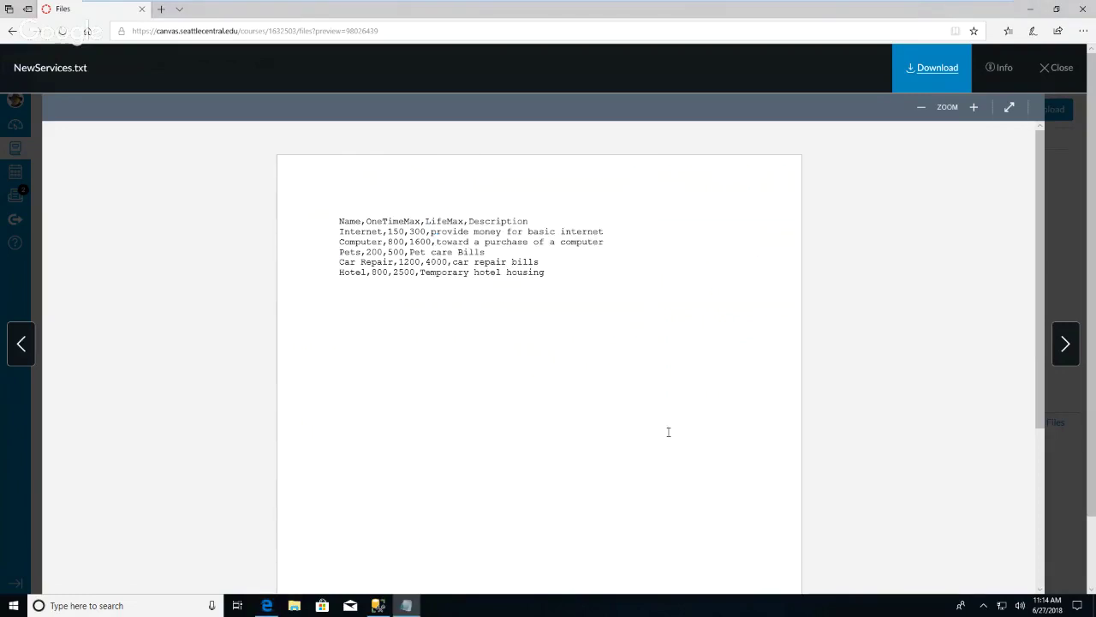
pyautogui.click(132, 142)
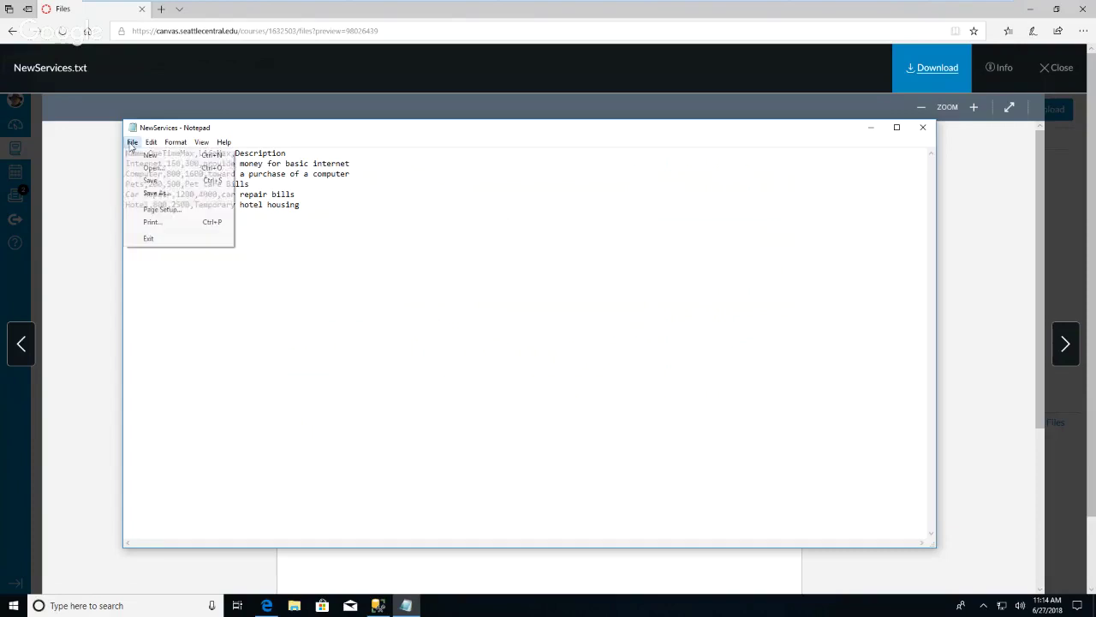
pyautogui.click(161, 209)
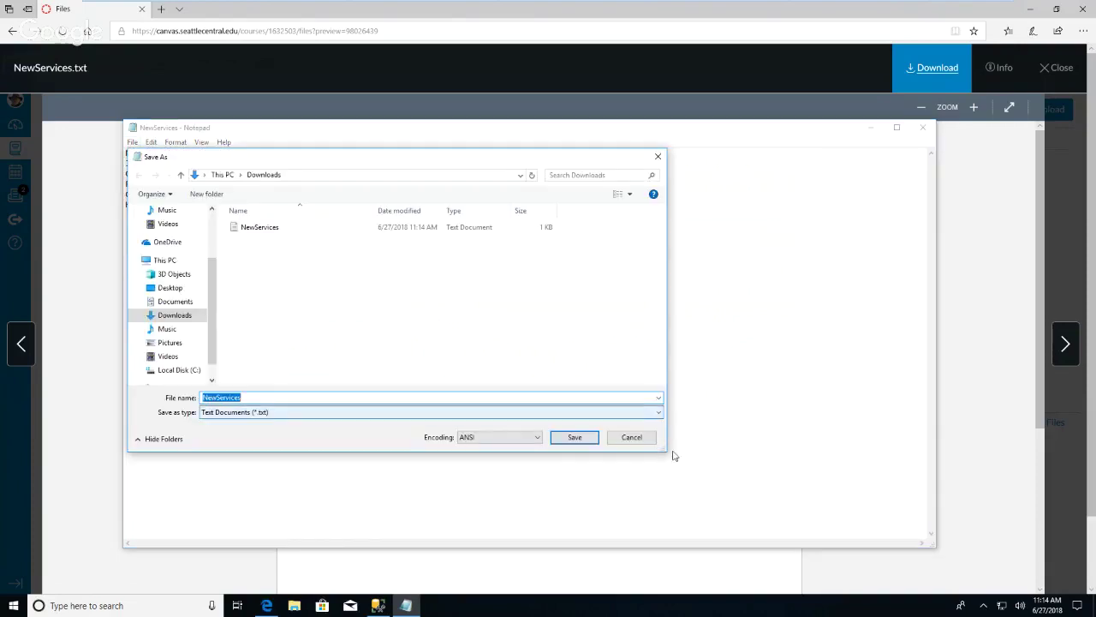
pyautogui.click(659, 413)
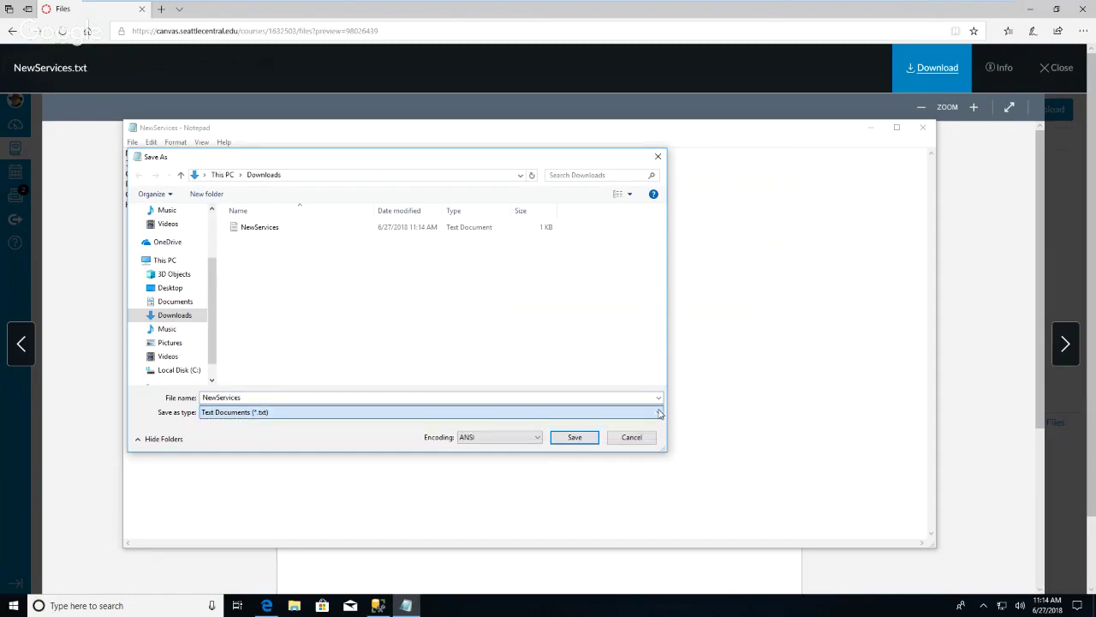
pyautogui.click(537, 439)
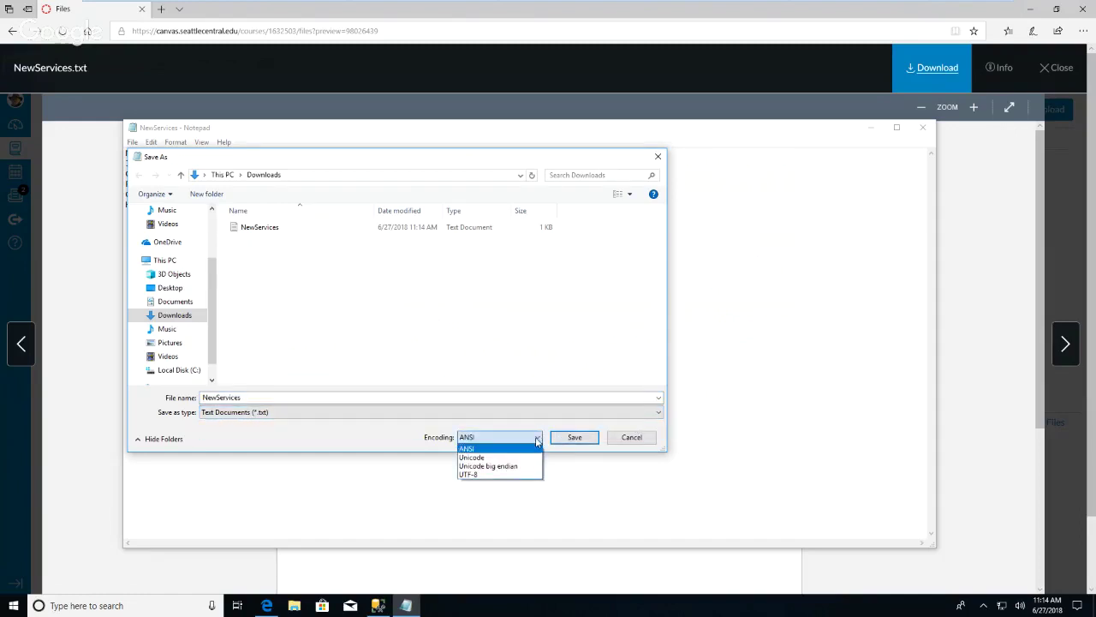
pyautogui.click(469, 474)
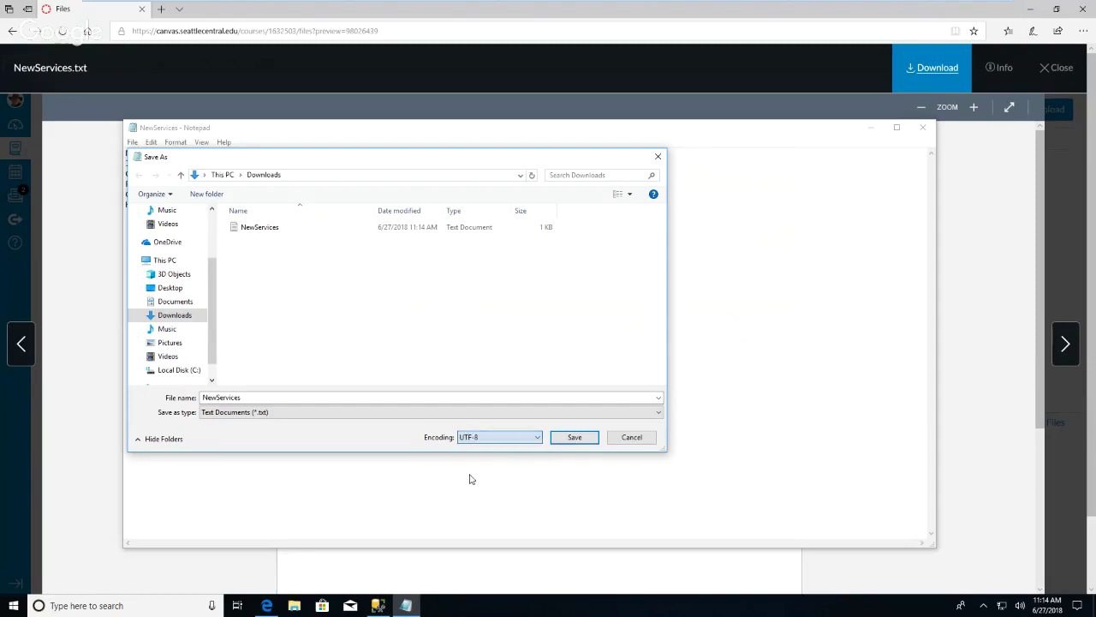
pyautogui.click(591, 439)
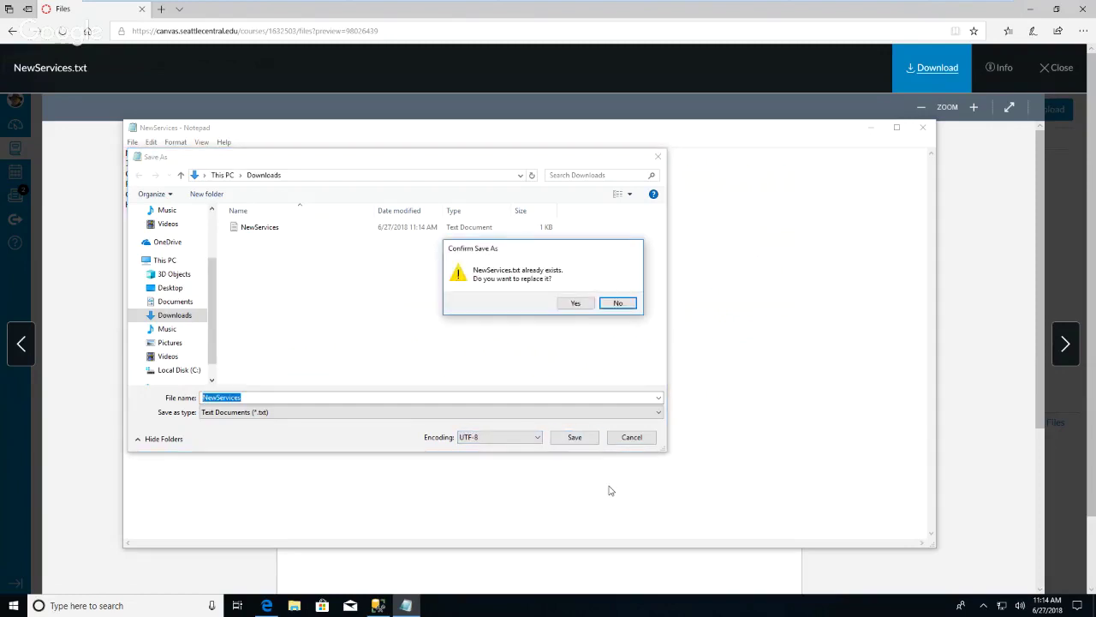
pyautogui.click(576, 304)
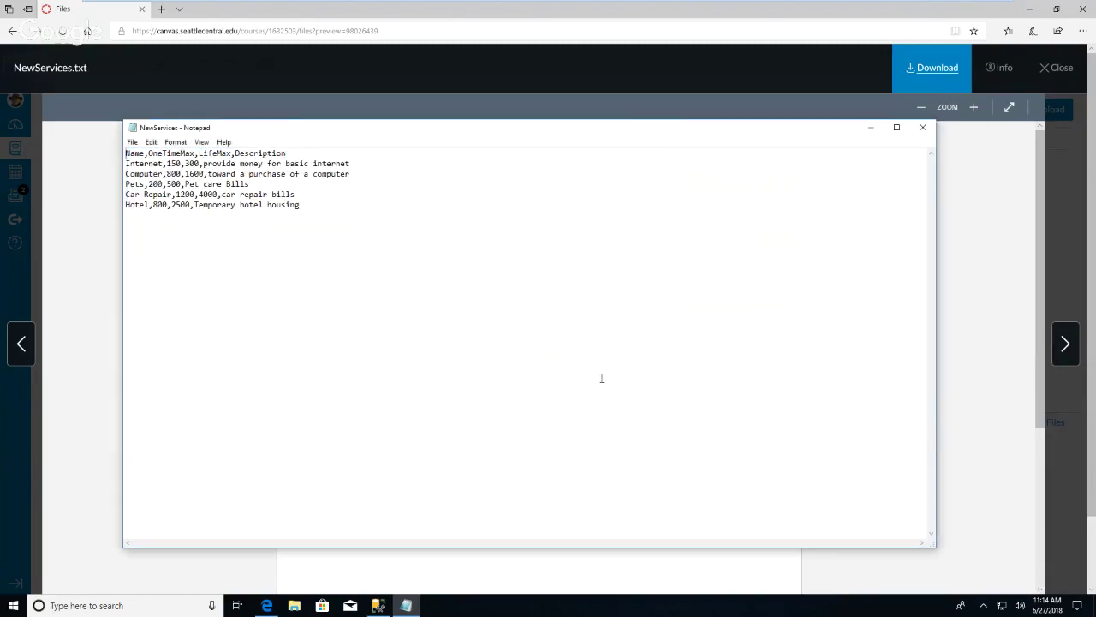
pyautogui.click(923, 130)
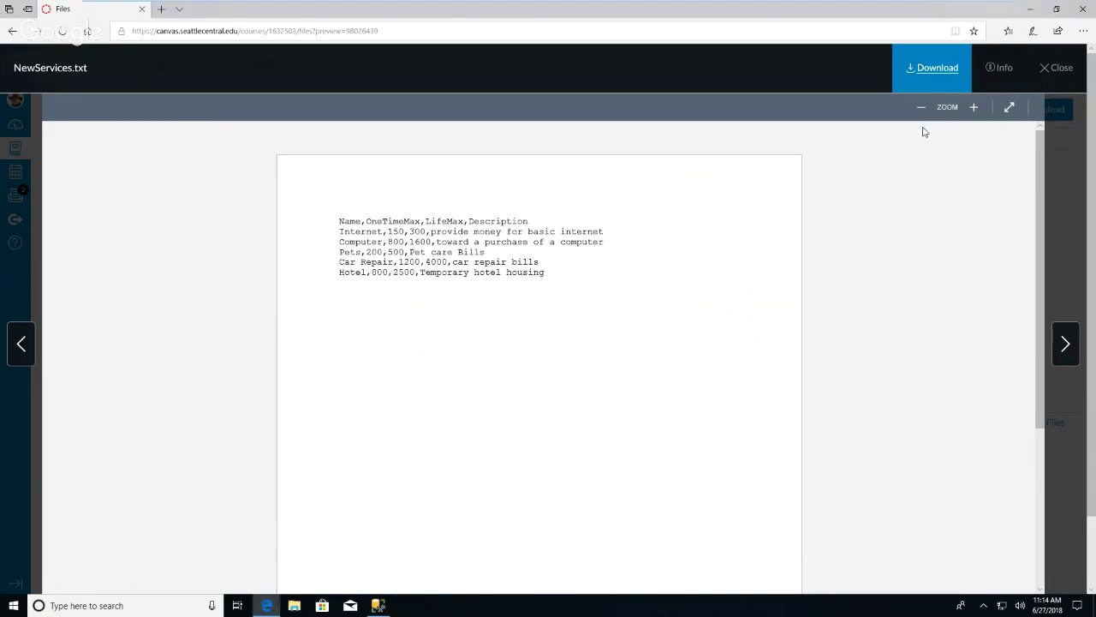
# Step: Return to SQL Server Management Studio and start the Import Data wizard for the Community_Assist database, going past its welcome page
pyautogui.click(1060, 72)
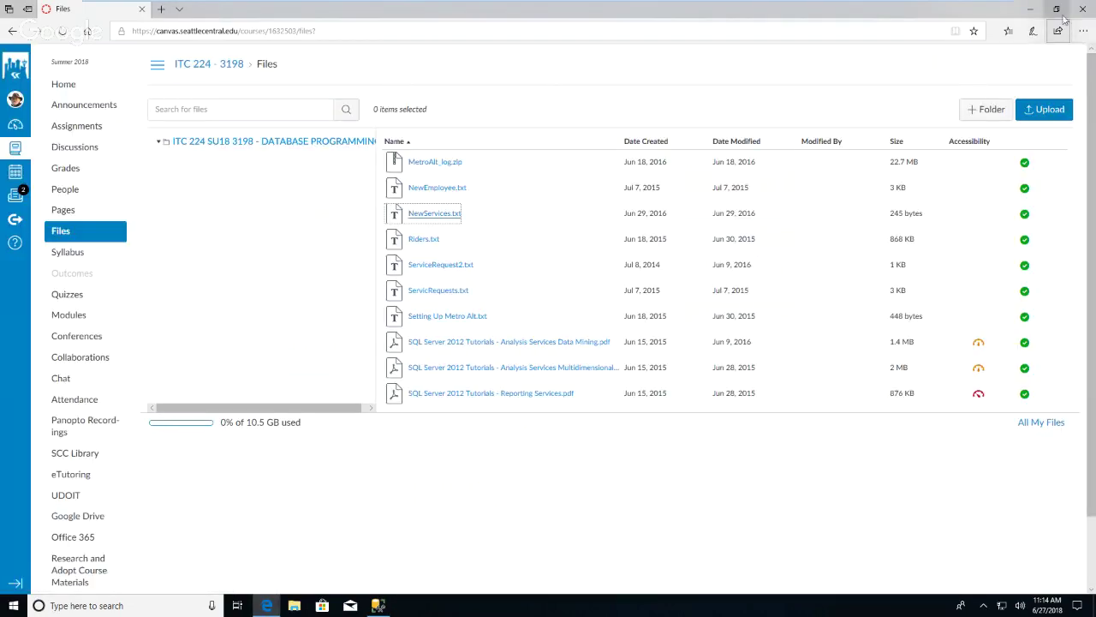
pyautogui.click(1029, 10)
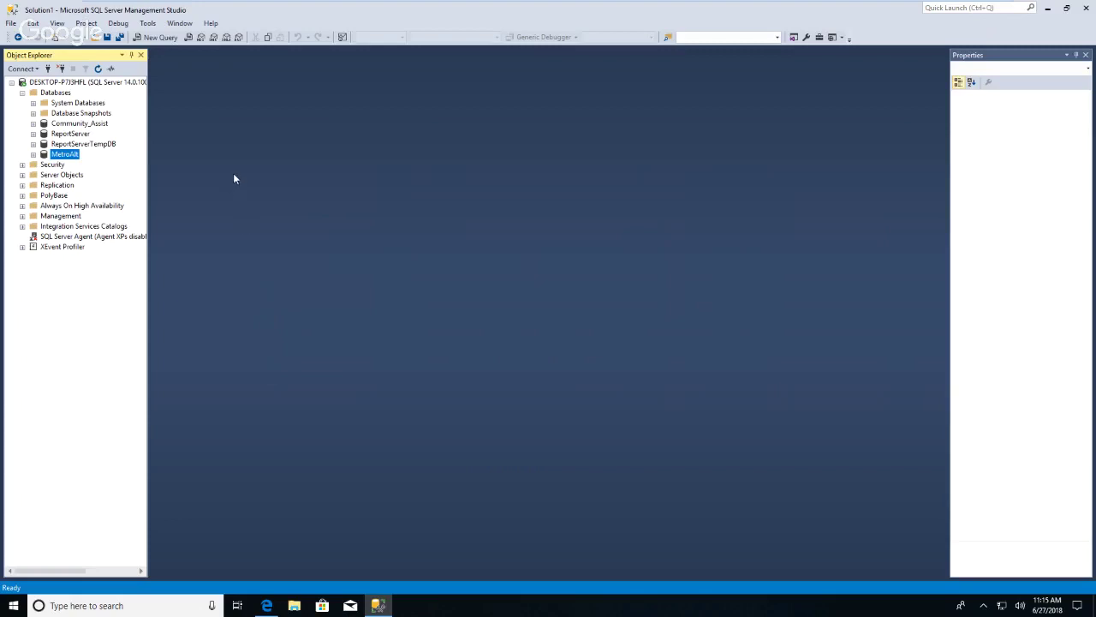
pyautogui.click(90, 124)
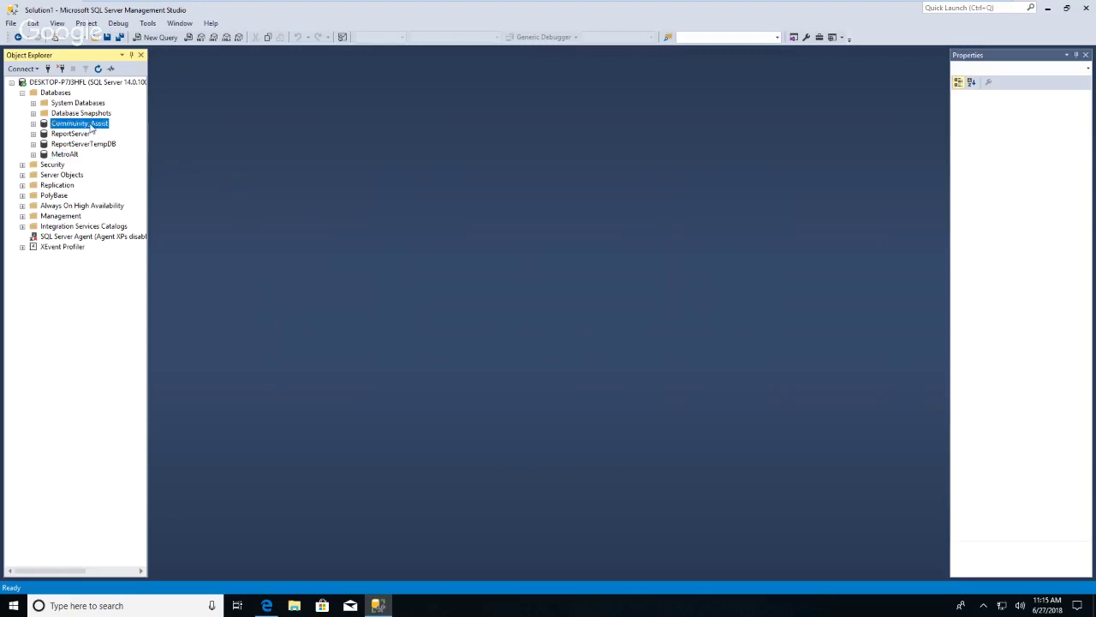
pyautogui.rightClick(90, 127)
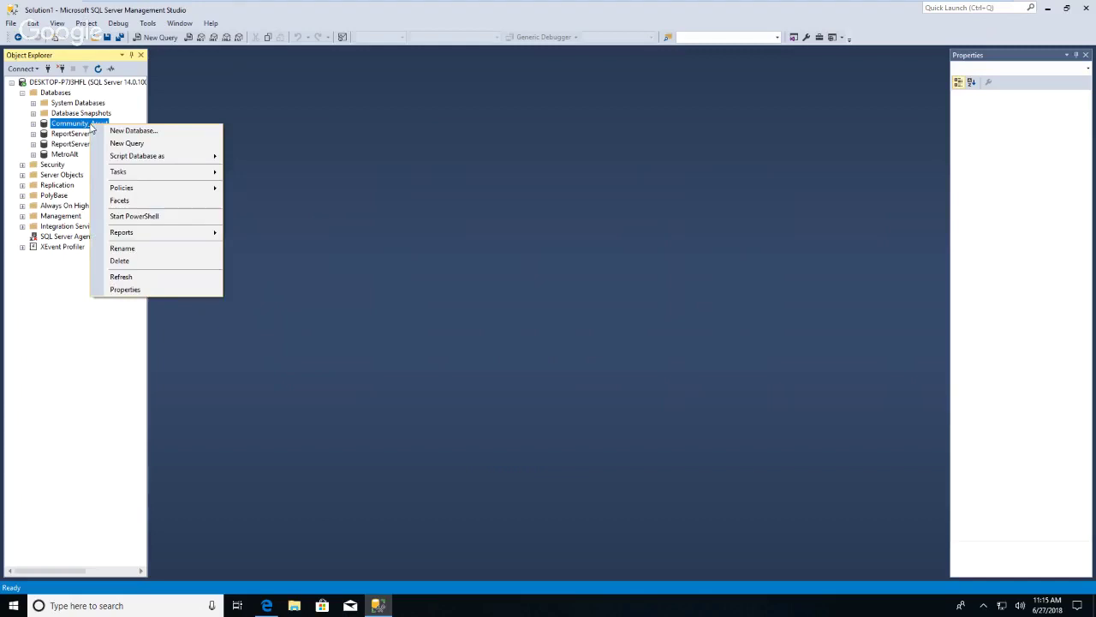
pyautogui.moveTo(146, 176)
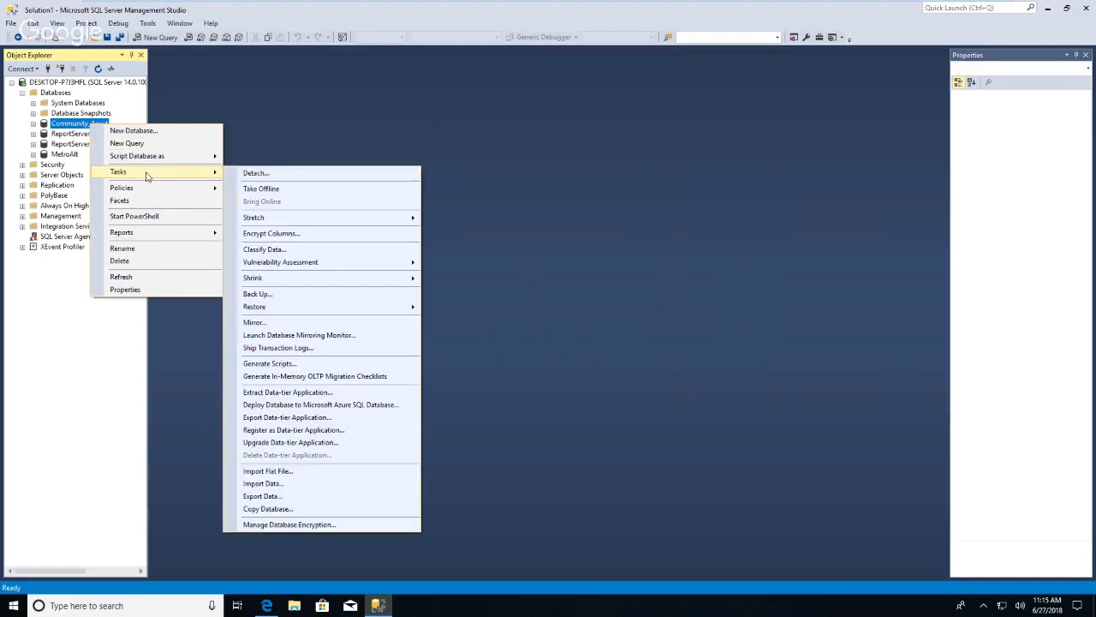
pyautogui.click(275, 487)
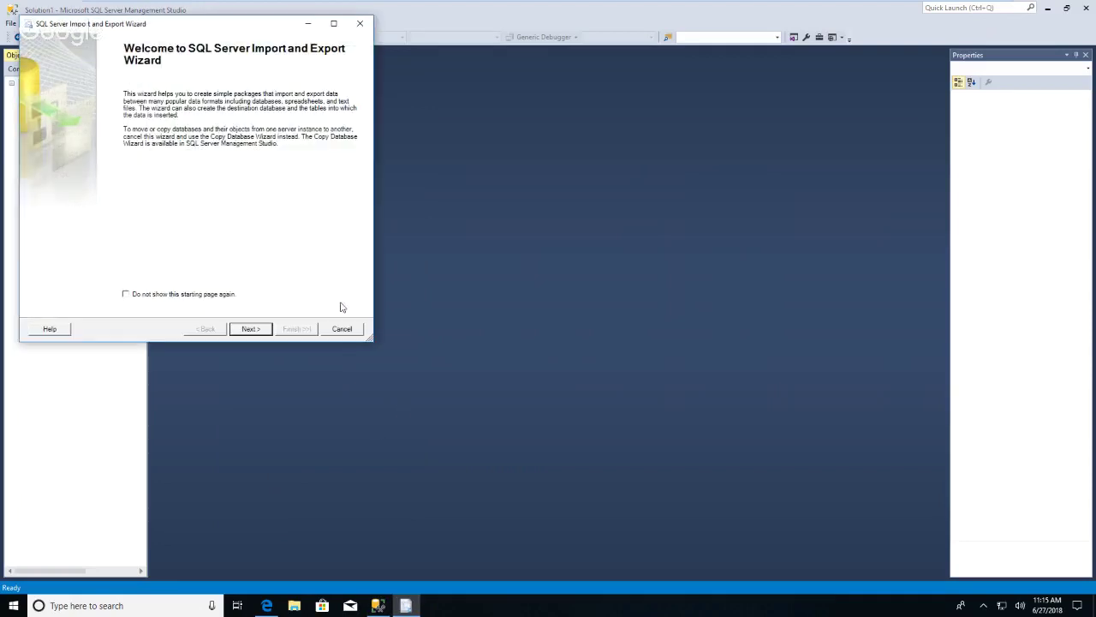
pyautogui.click(250, 329)
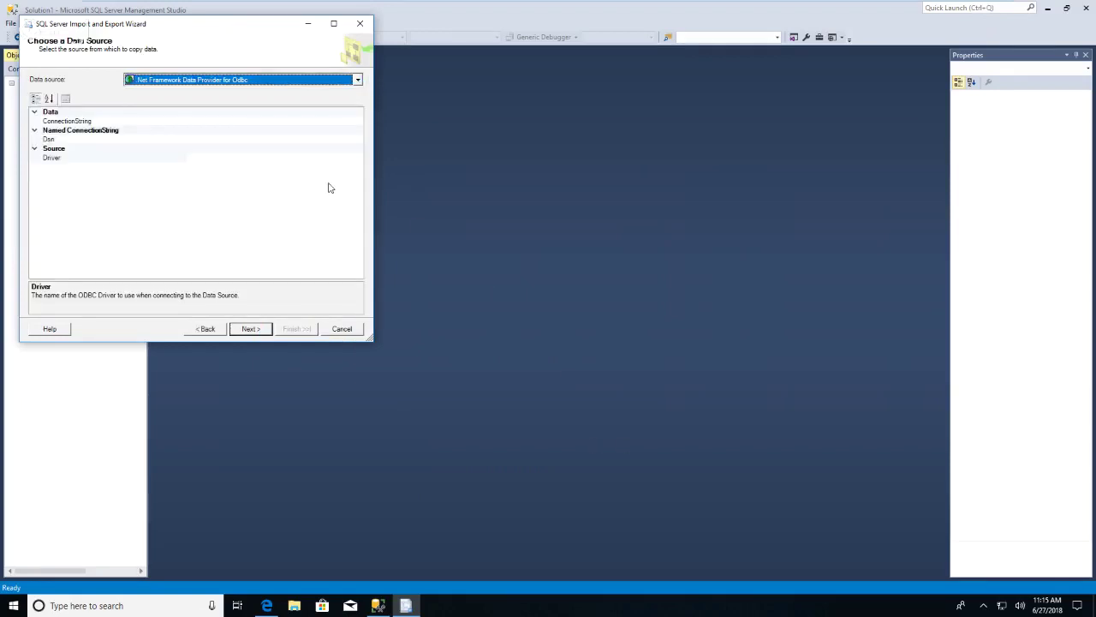
# Step: Set the data source to Flat File Source and choose NewServices.txt from the Downloads folder
pyautogui.click(358, 80)
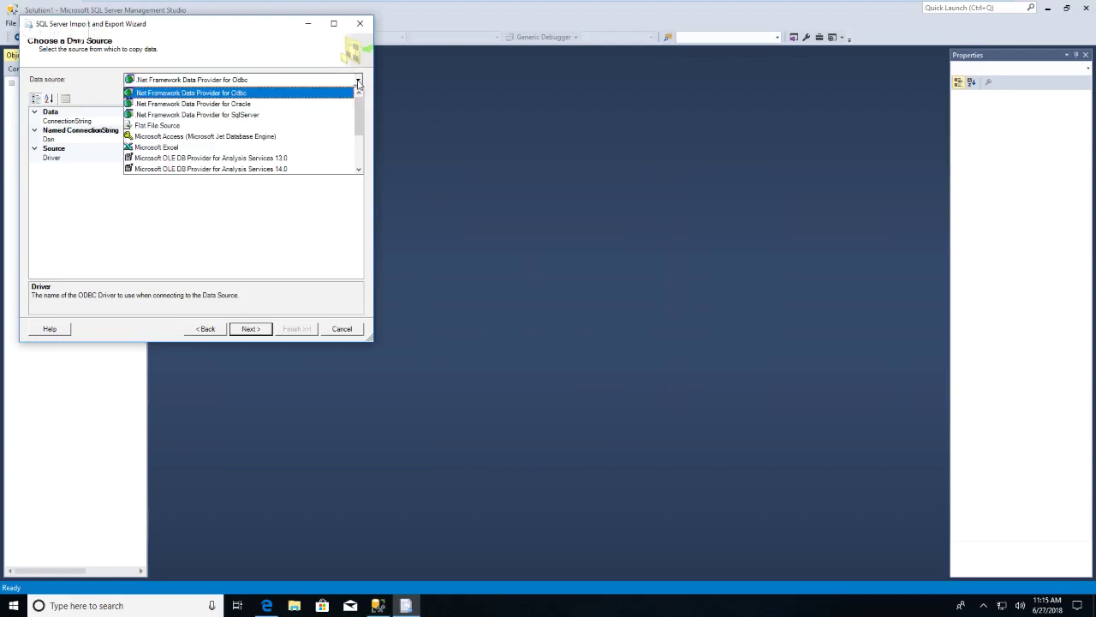
pyautogui.click(257, 126)
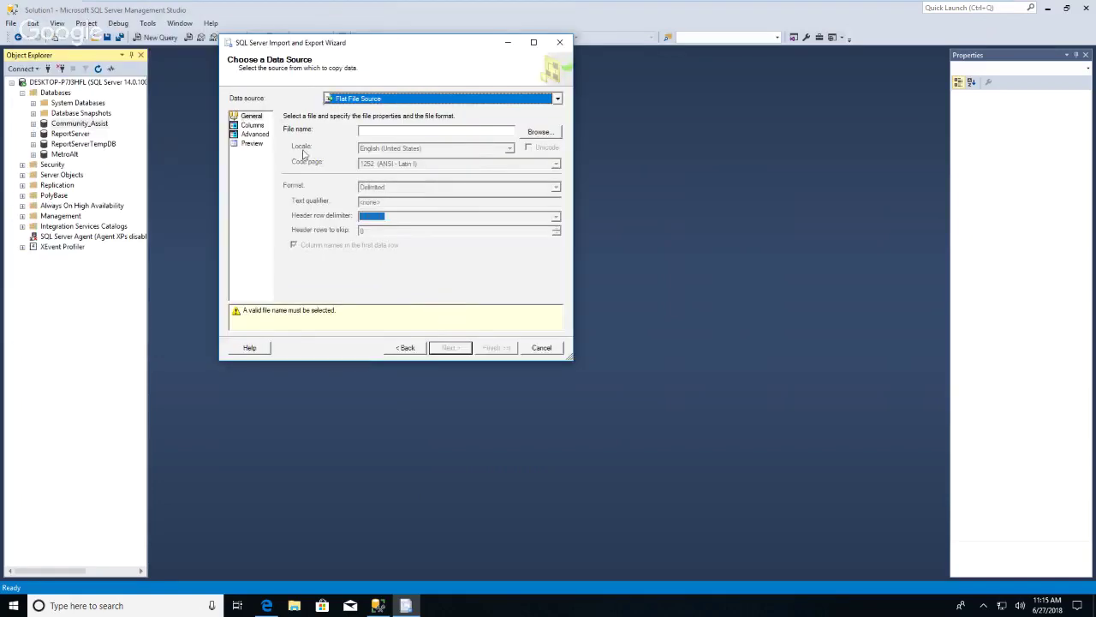
pyautogui.click(540, 133)
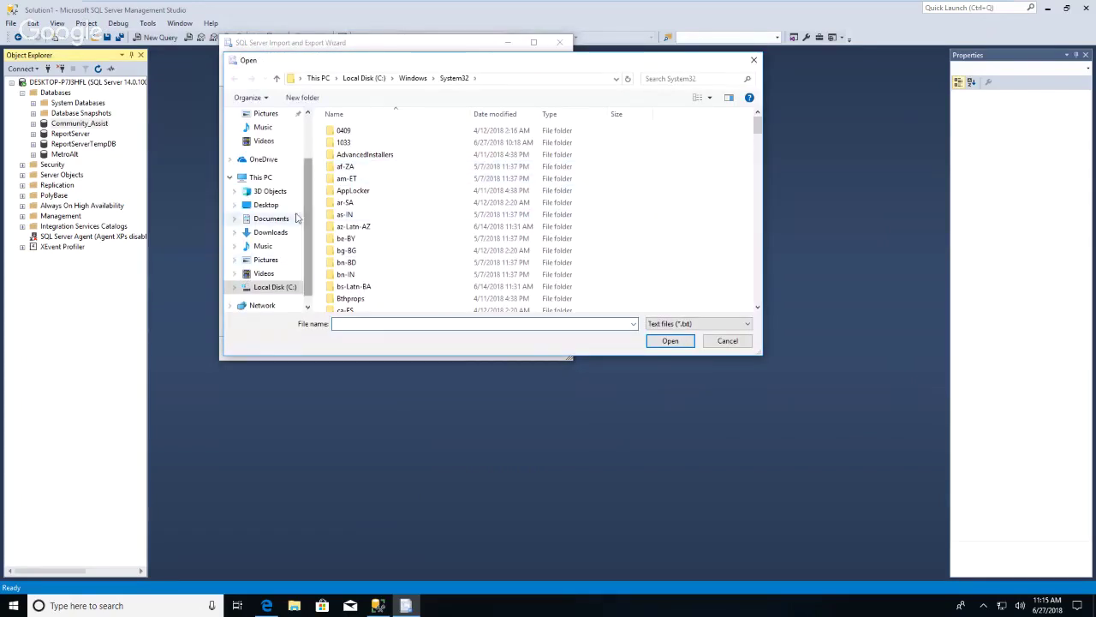
pyautogui.scroll(-1, 314, 230)
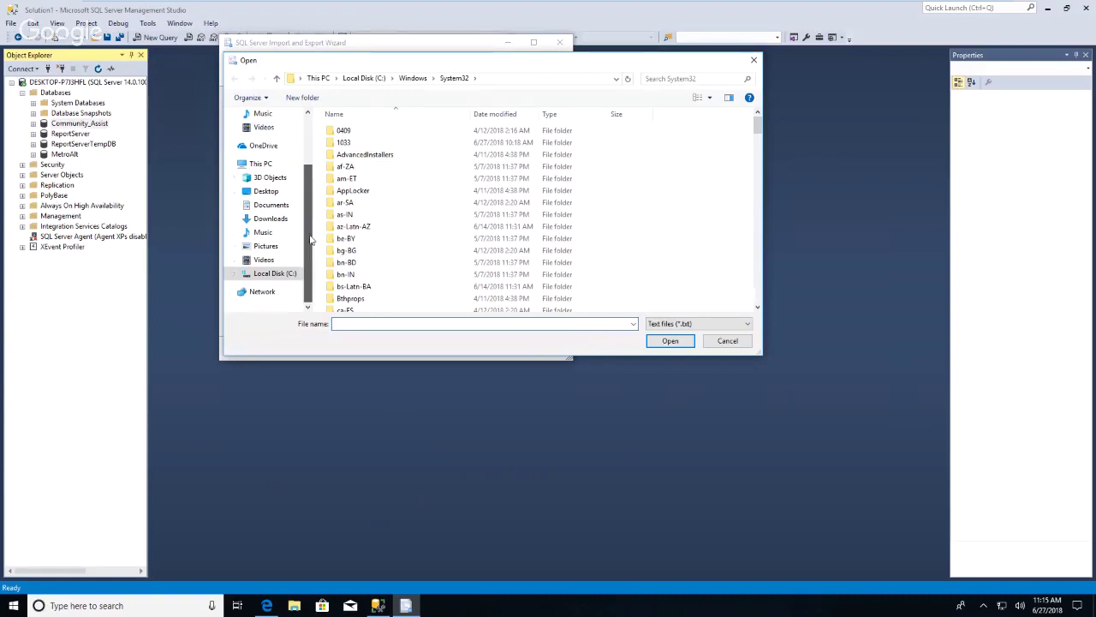
pyautogui.click(271, 218)
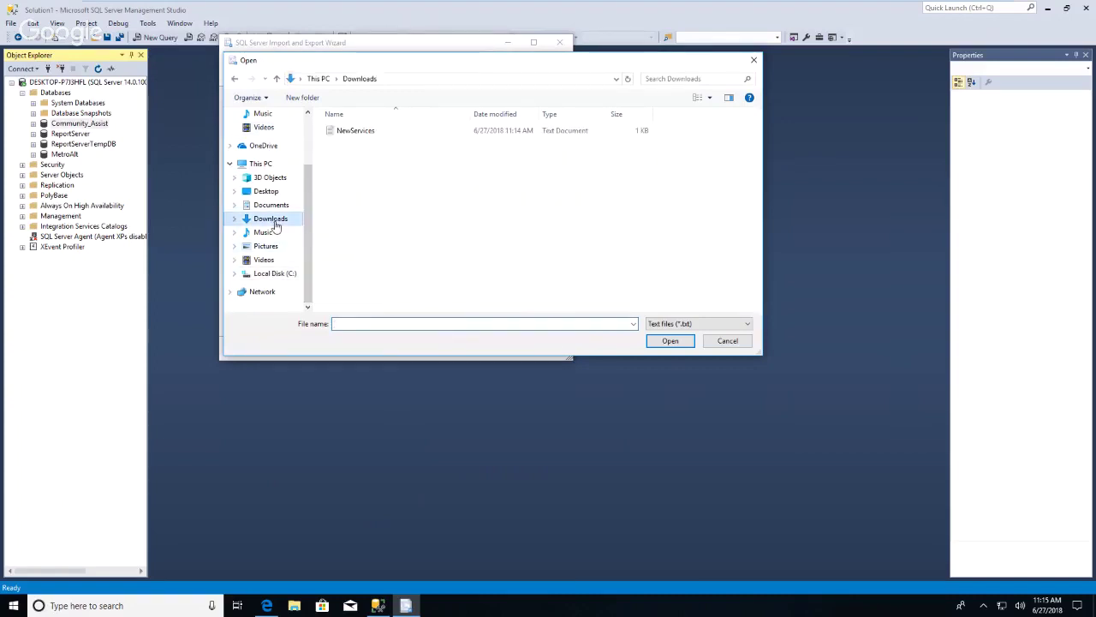
pyautogui.click(350, 130)
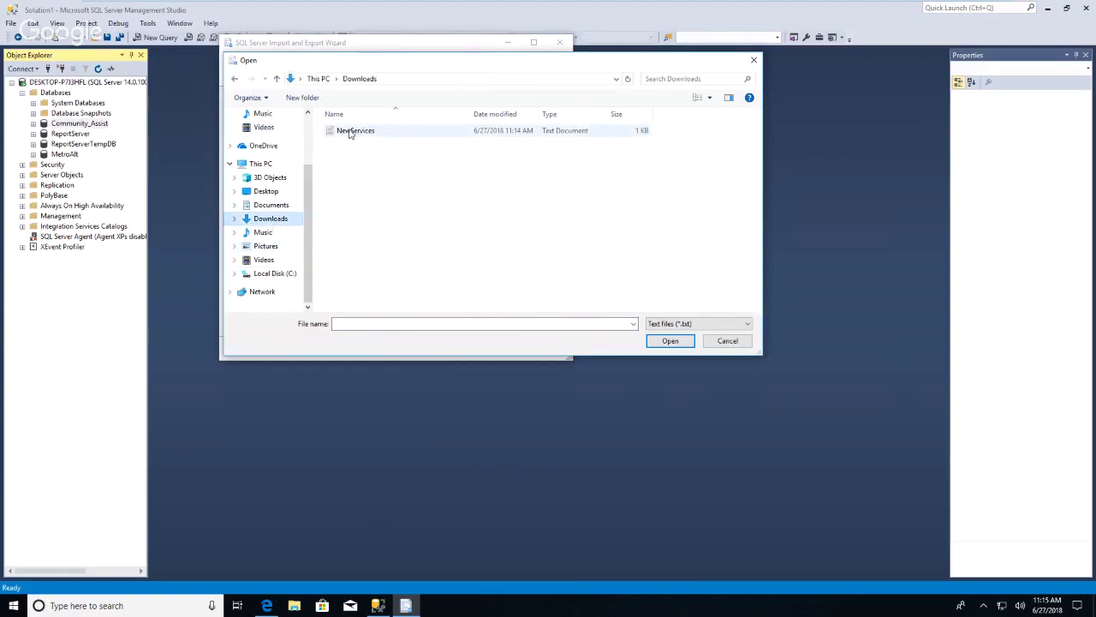
pyautogui.click(676, 346)
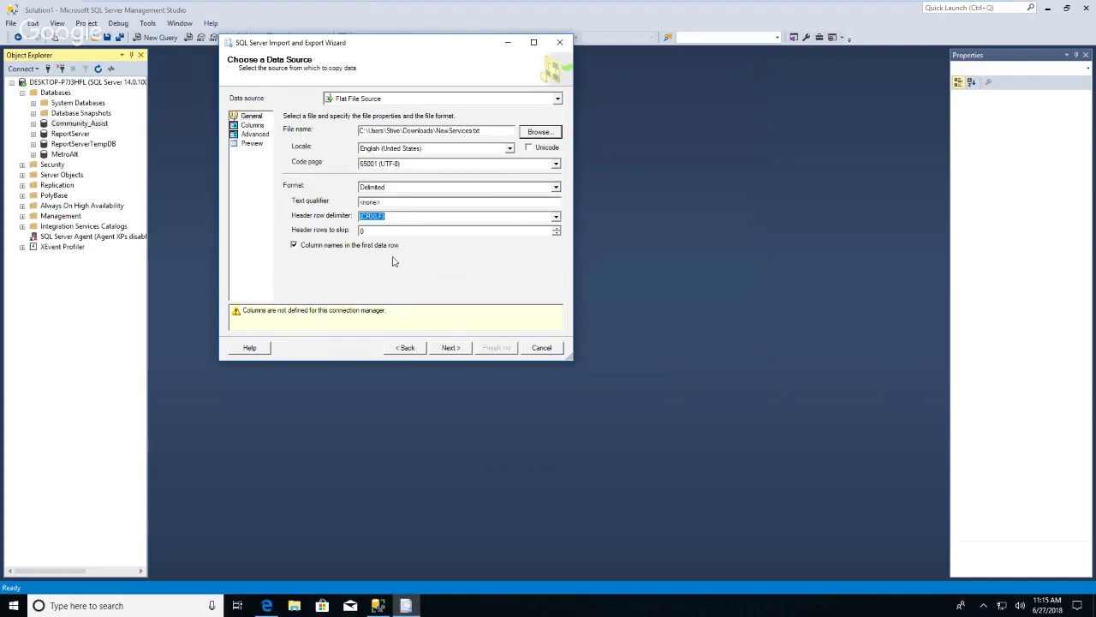
# Step: Preview the source rows, and set the OneTimeMax column's data type to currency [DT_CY] in the advanced column properties
pyautogui.click(253, 144)
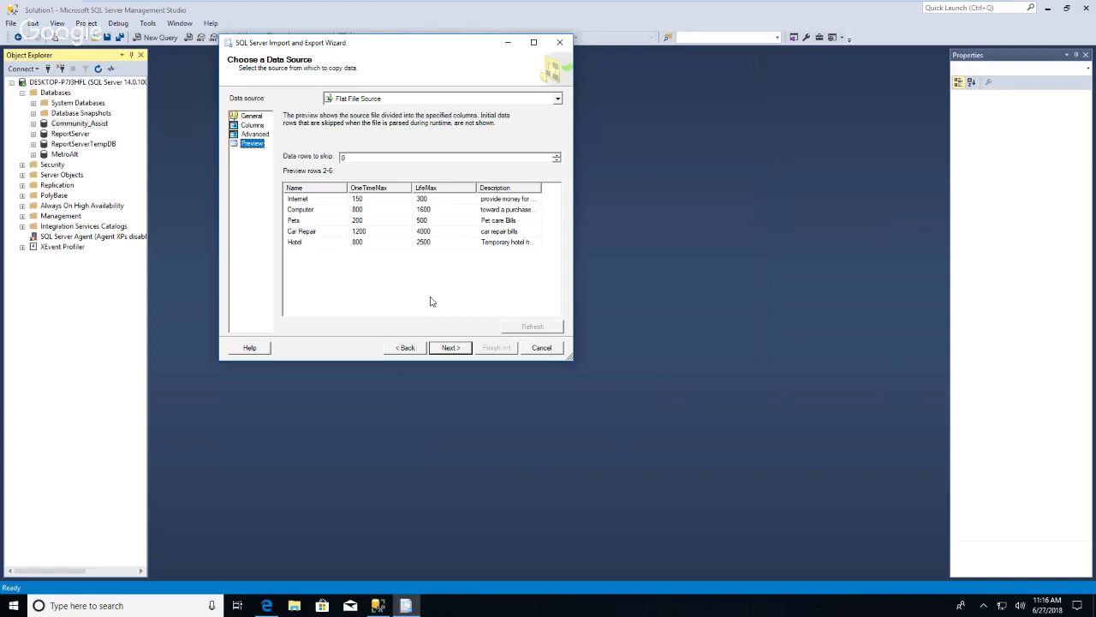
pyautogui.click(261, 136)
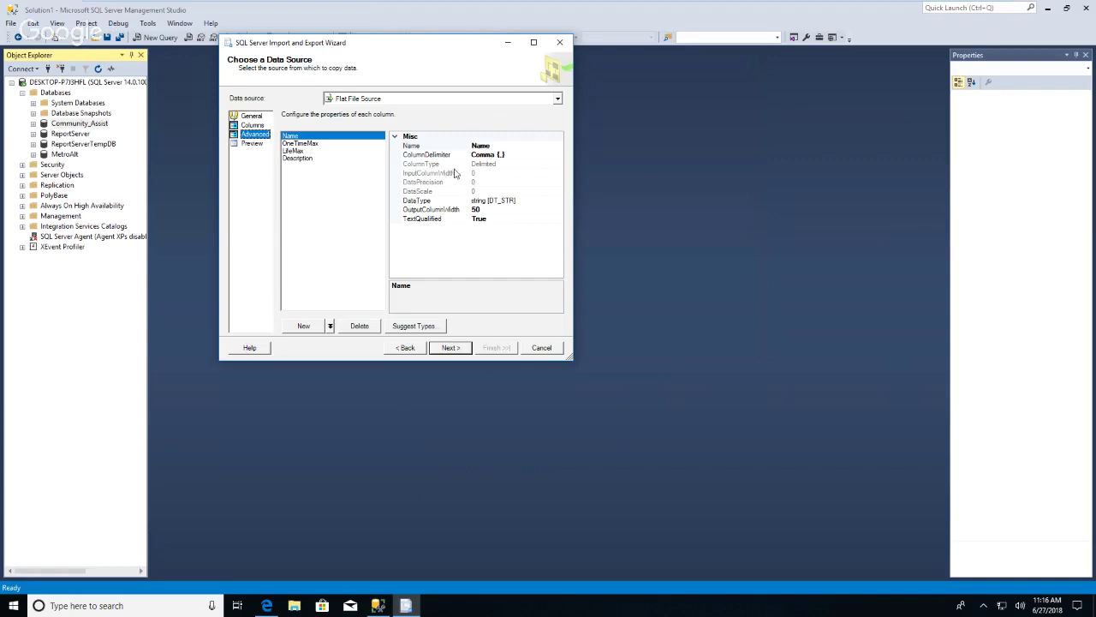
pyautogui.click(290, 143)
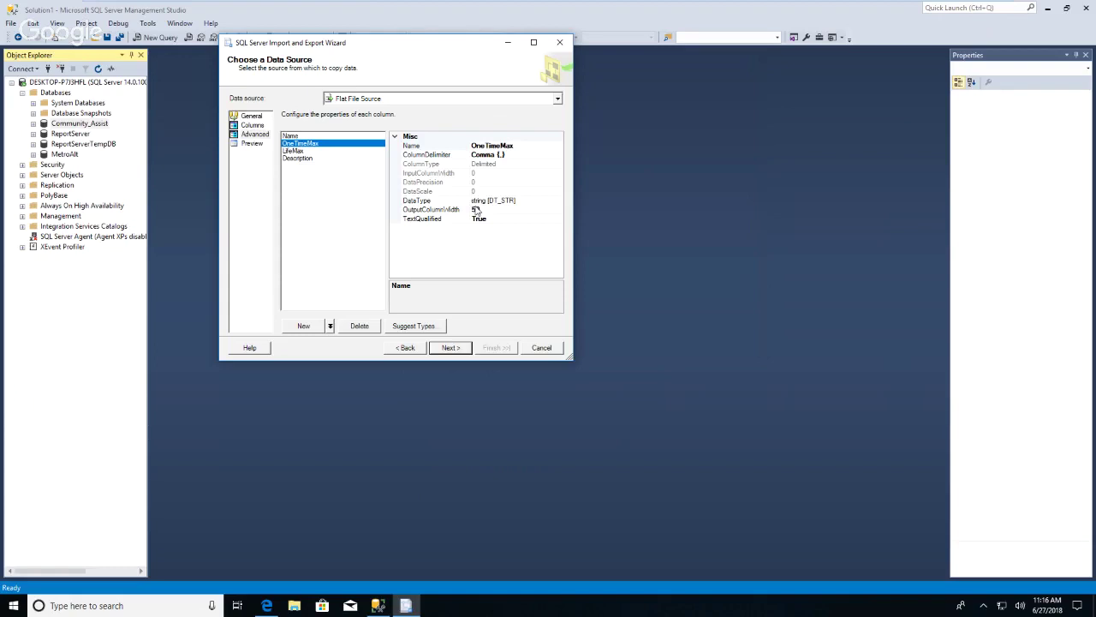
pyautogui.click(526, 200)
pyautogui.click(559, 202)
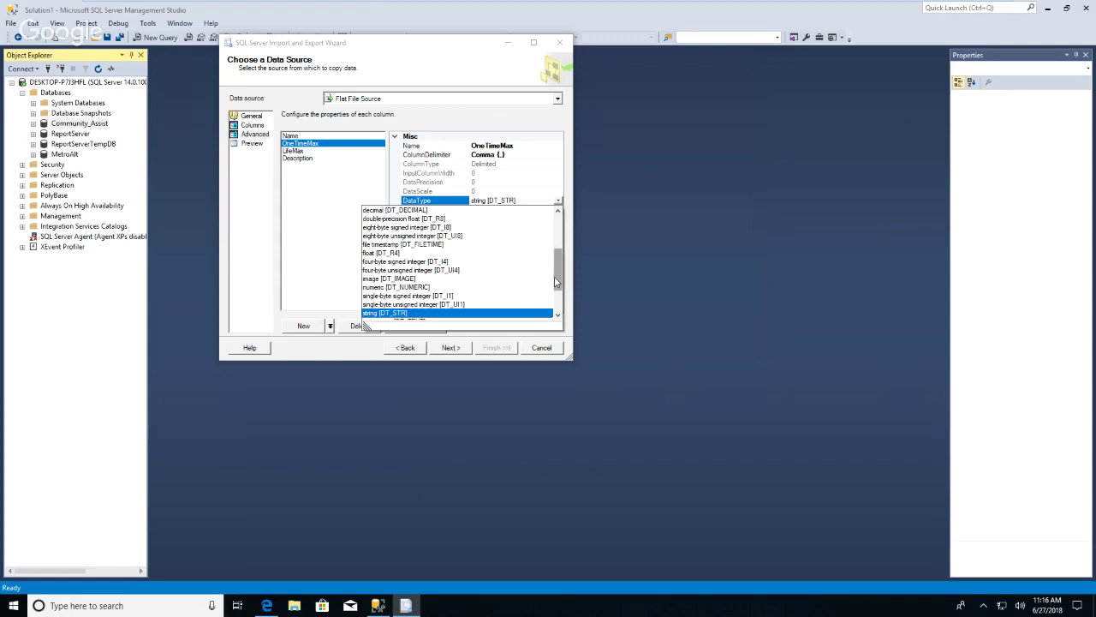
pyautogui.moveTo(554, 276); pyautogui.dragTo(538, 243)
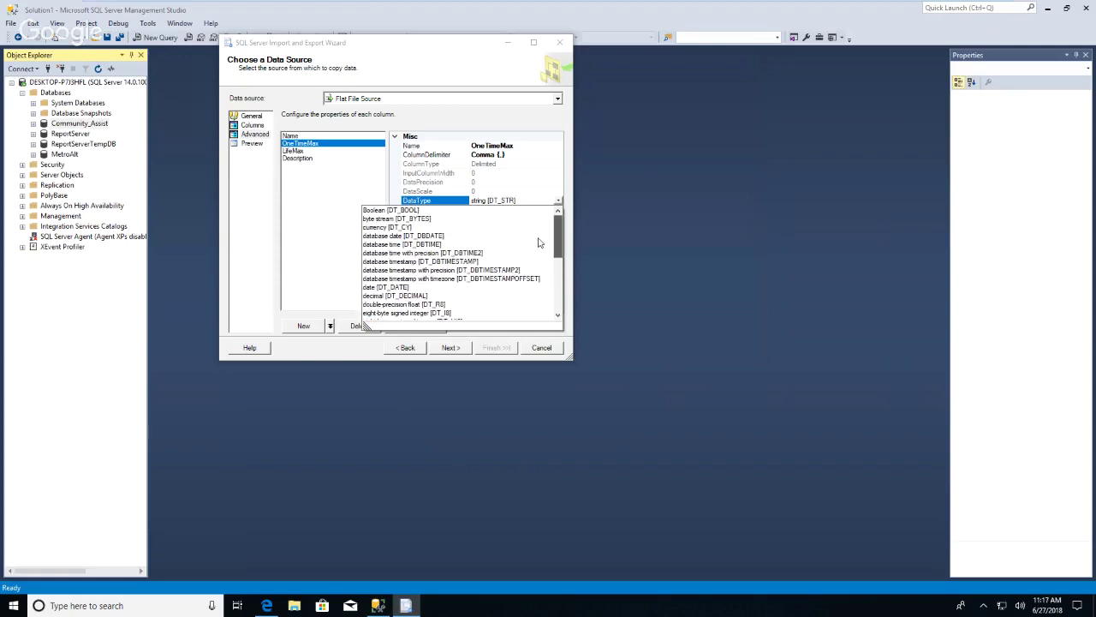
pyautogui.click(382, 228)
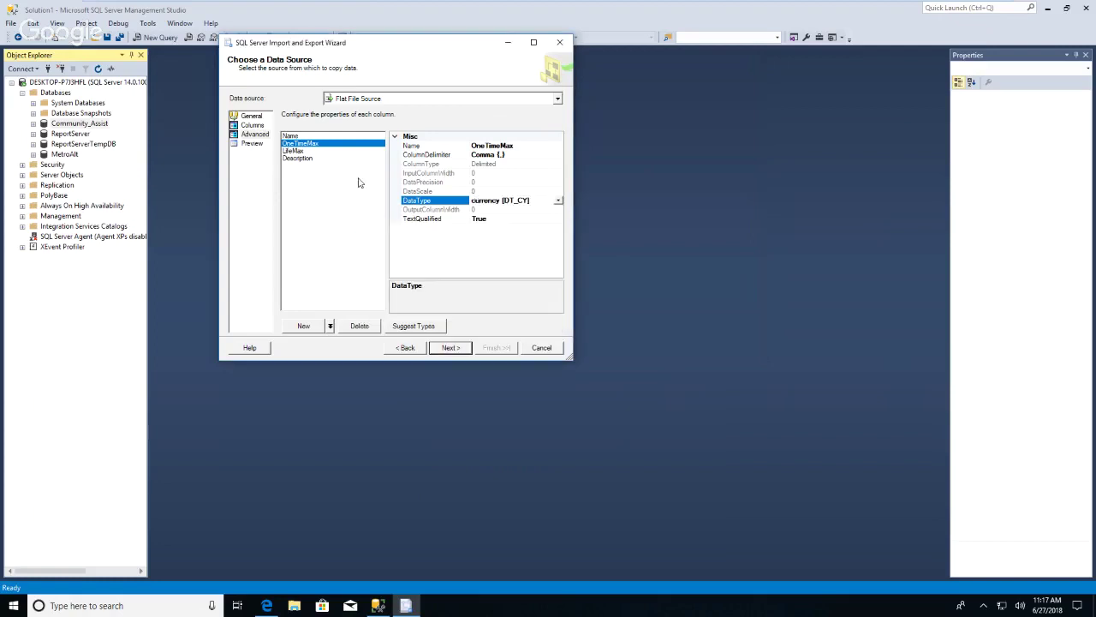
# Step: Set the LifeMax column's data type to currency [DT_CY]
pyautogui.click(295, 152)
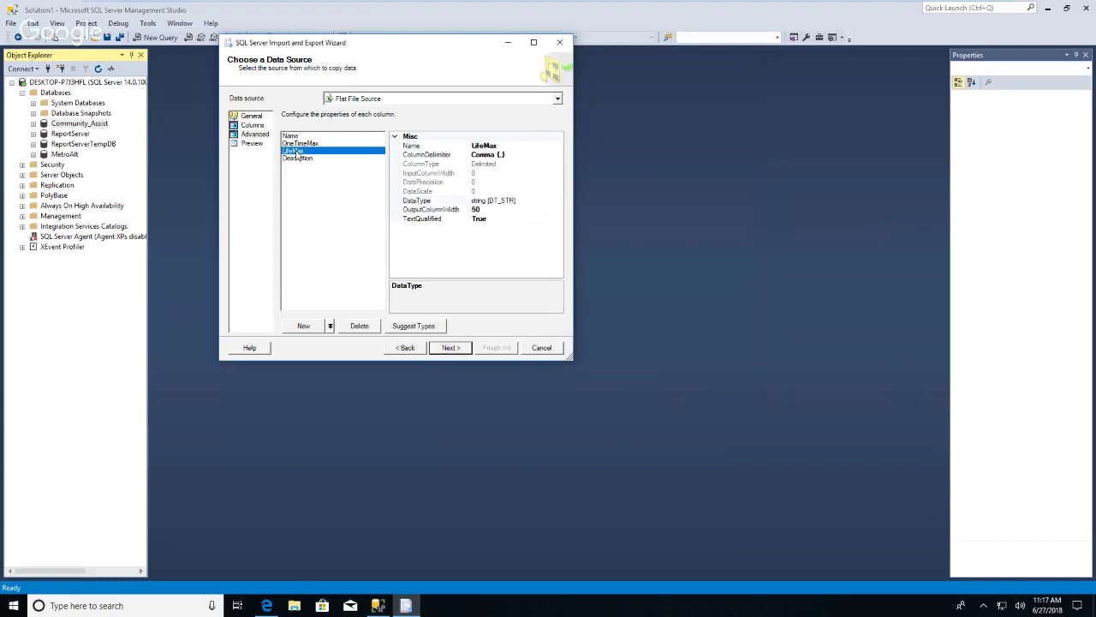
pyautogui.click(535, 203)
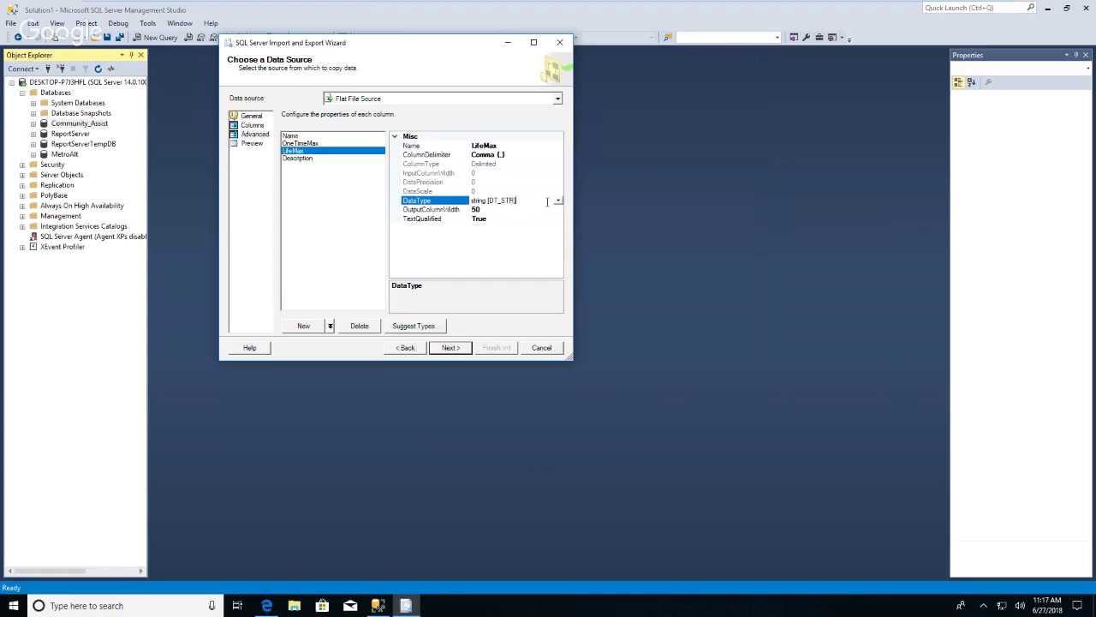
pyautogui.click(558, 202)
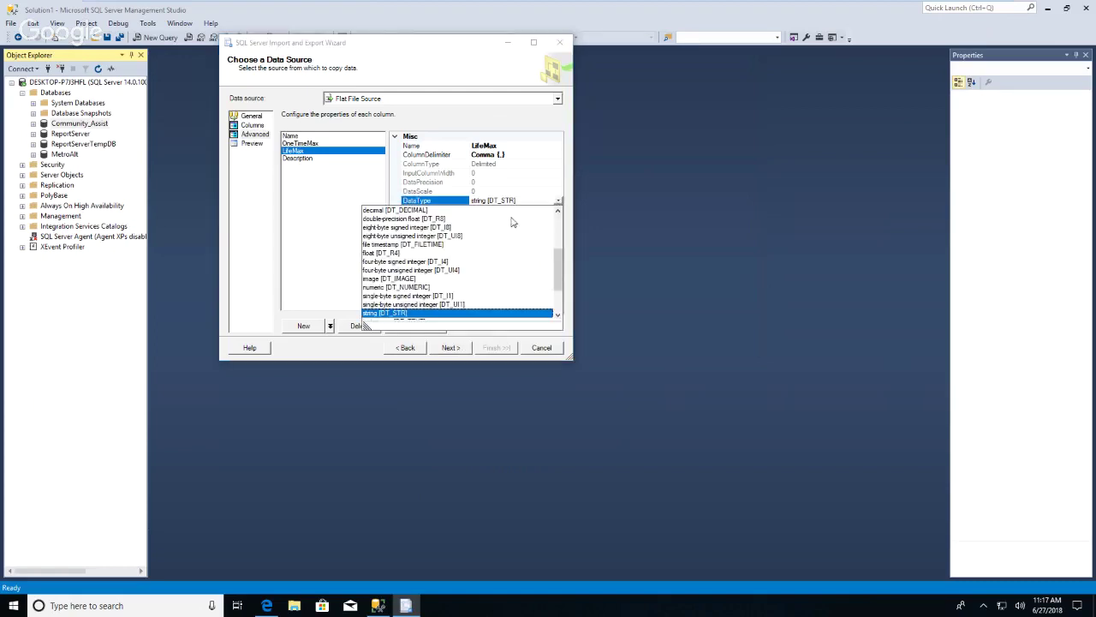
pyautogui.moveTo(555, 272); pyautogui.dragTo(550, 223)
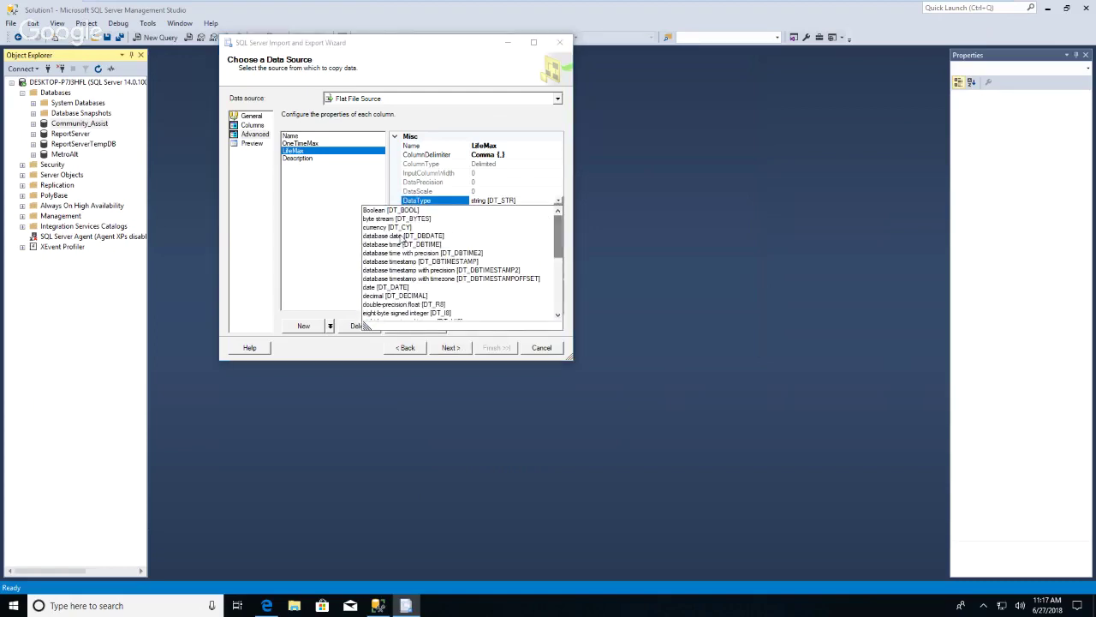
pyautogui.click(393, 227)
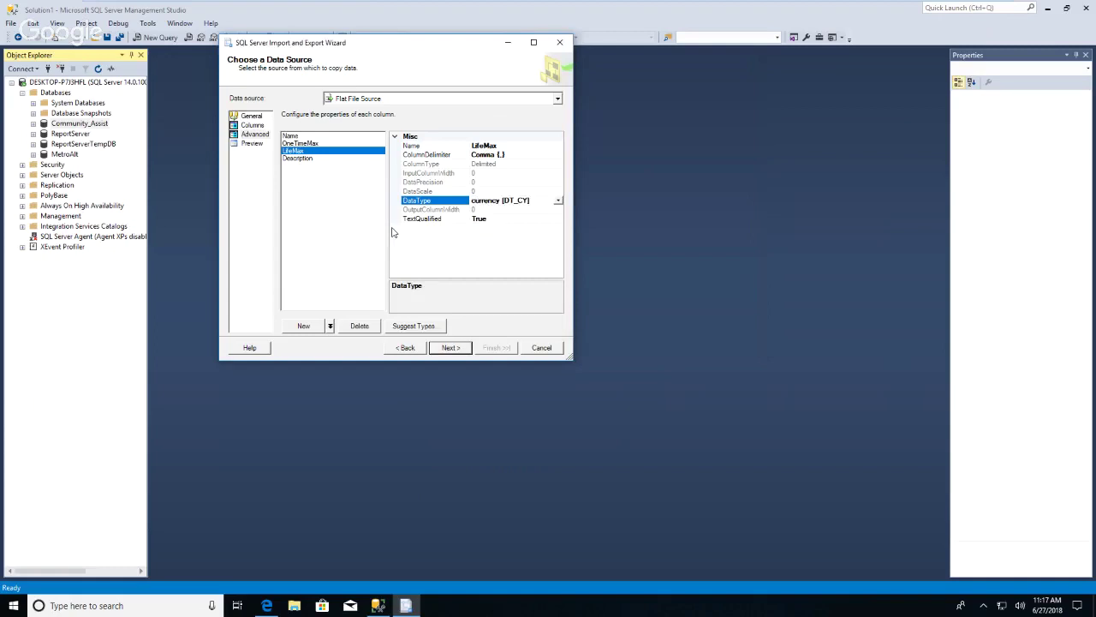
# Step: Set the Description column's output width to 255 and continue to the destination page
pyautogui.click(305, 159)
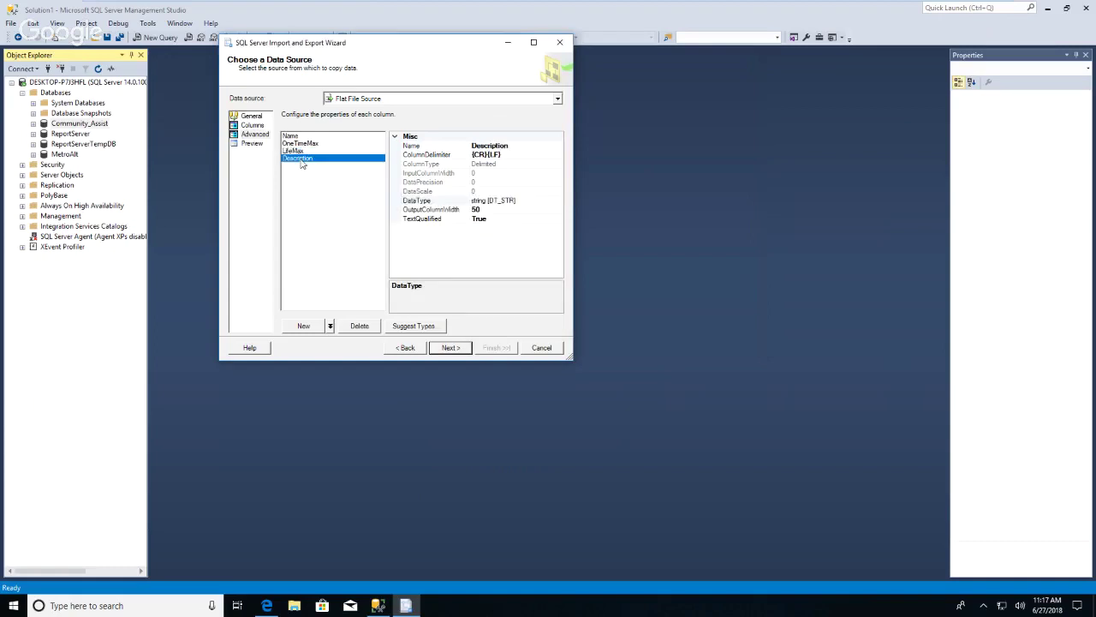
pyautogui.click(495, 211)
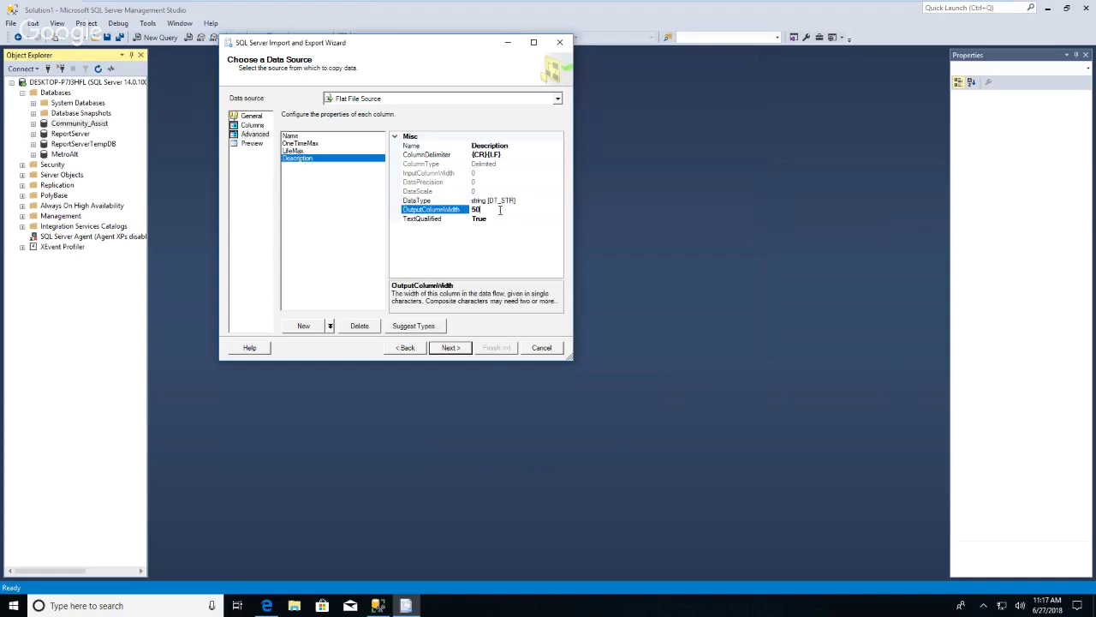
pyautogui.moveTo(501, 212); pyautogui.dragTo(460, 218)
pyautogui.write('255')
pyautogui.click(451, 348)
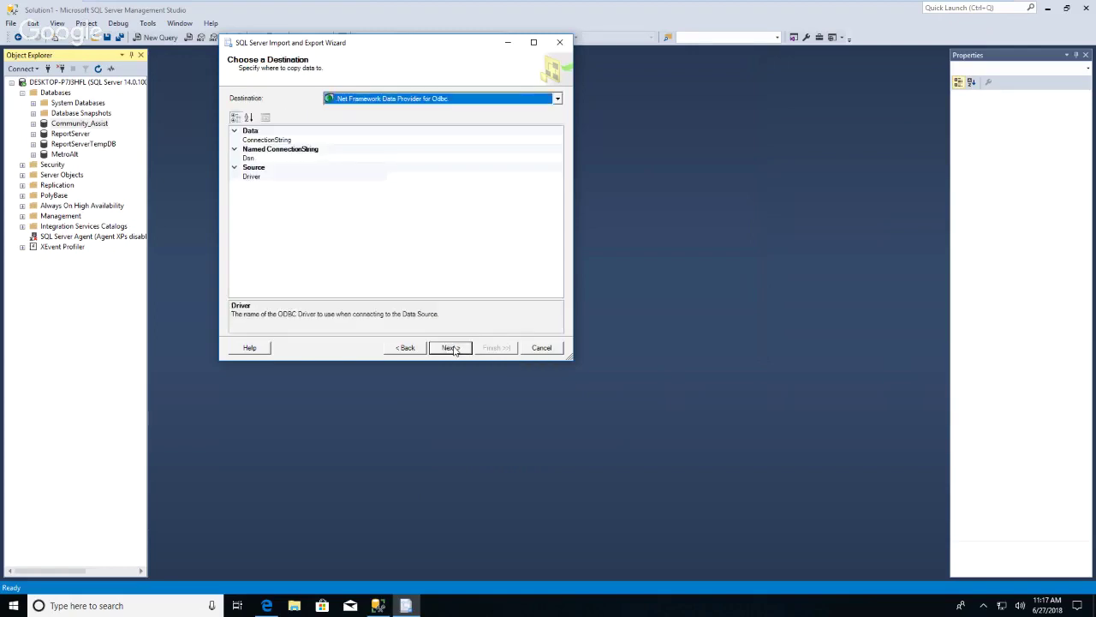
# Step: Choose SQL Server Native Client 11.0 as the destination, keeping the Community_Assist database, and continue to the source tables page
pyautogui.click(557, 101)
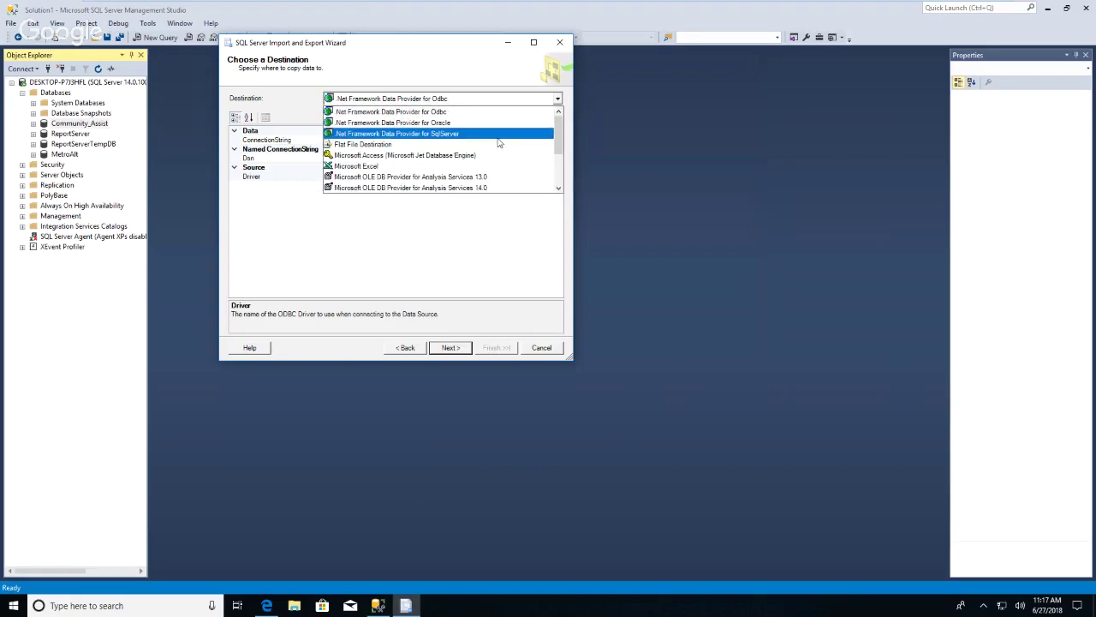
pyautogui.moveTo(559, 144); pyautogui.dragTo(558, 180)
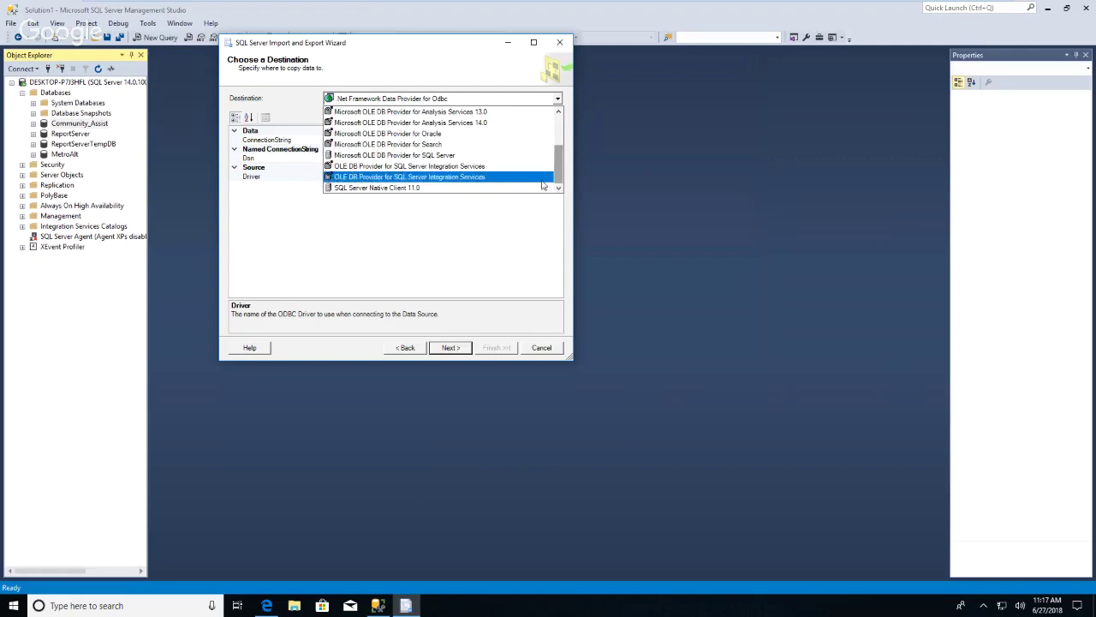
pyautogui.click(383, 189)
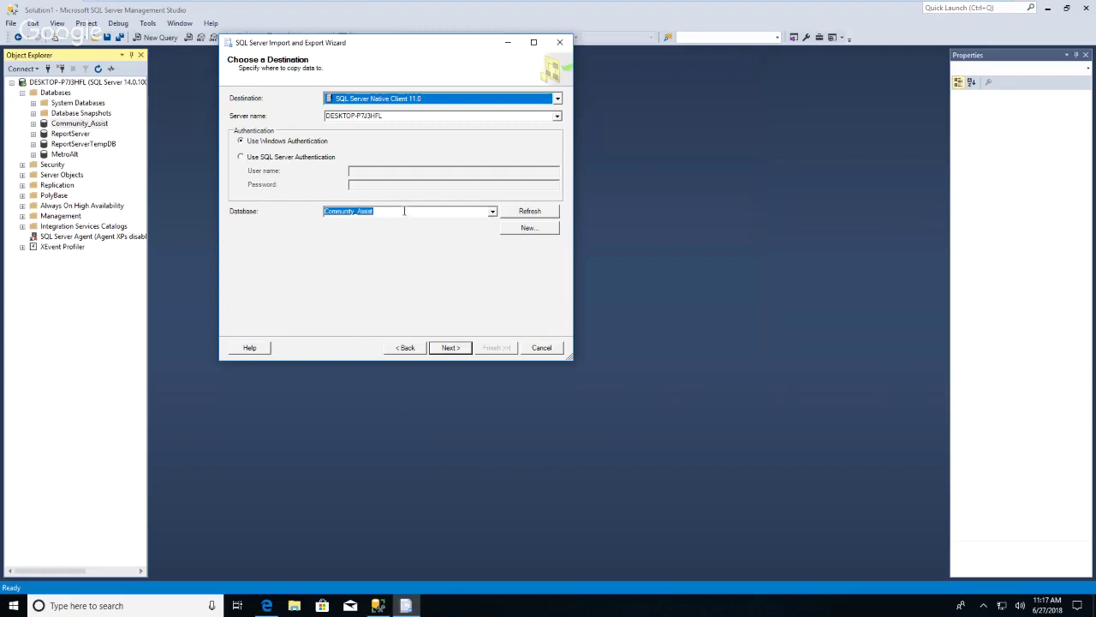
pyautogui.click(450, 348)
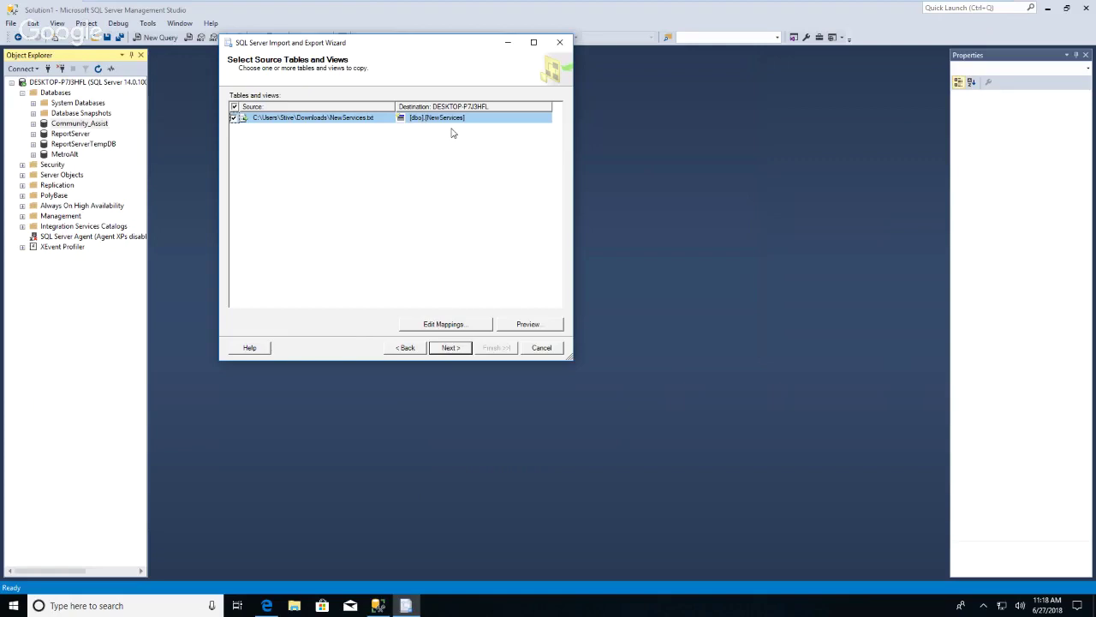
# Step: Set the destination table for NewServices.txt to [dbo].[GrantType]
pyautogui.click(489, 117)
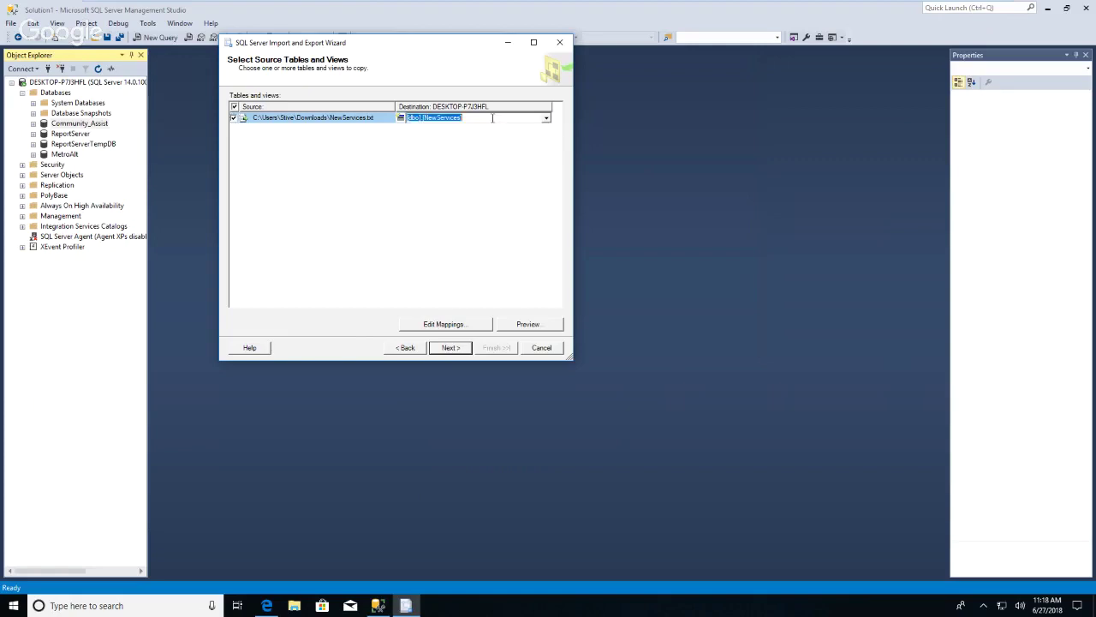
pyautogui.click(546, 120)
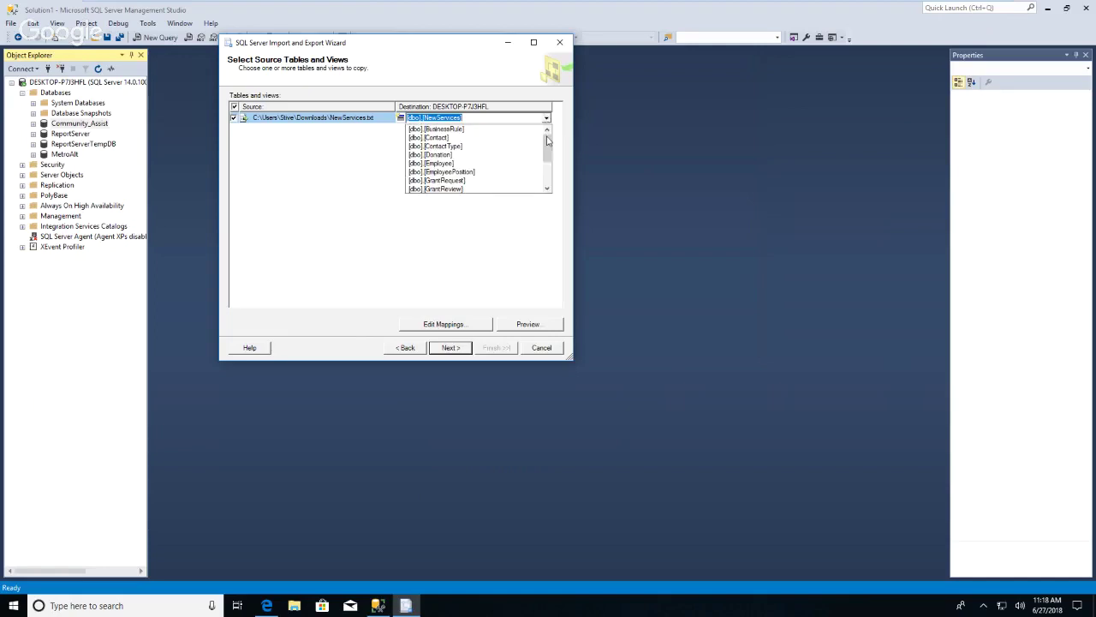
pyautogui.moveTo(548, 142); pyautogui.dragTo(538, 168)
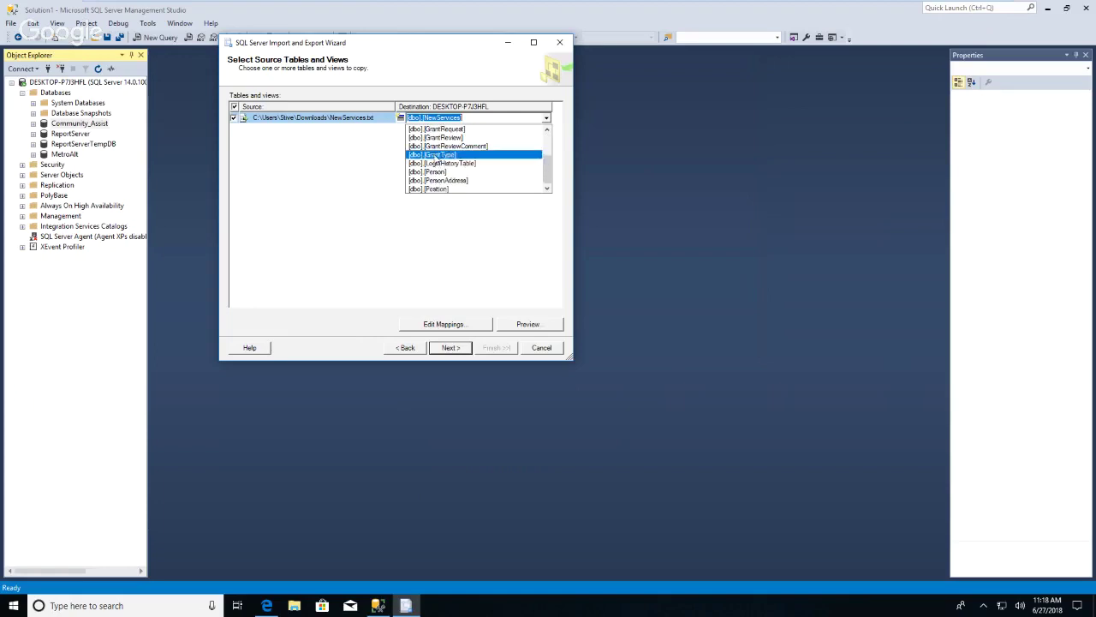
pyautogui.click(437, 156)
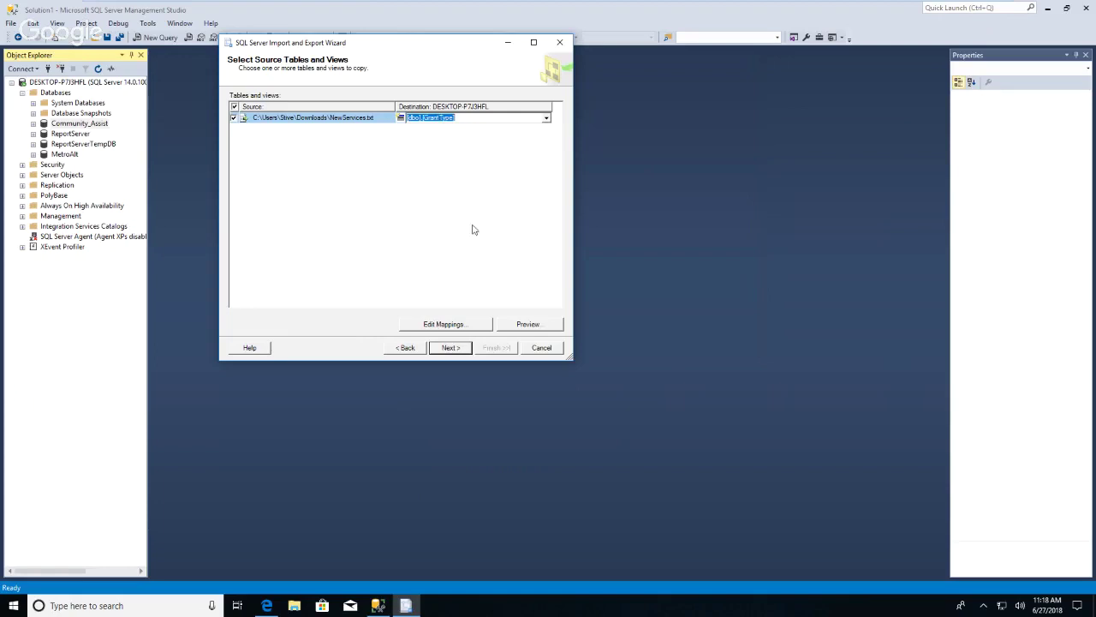
# Step: In the column mappings, map Name to GrantTypeName and OneTimeMax to the grant type maximum column
pyautogui.click(447, 327)
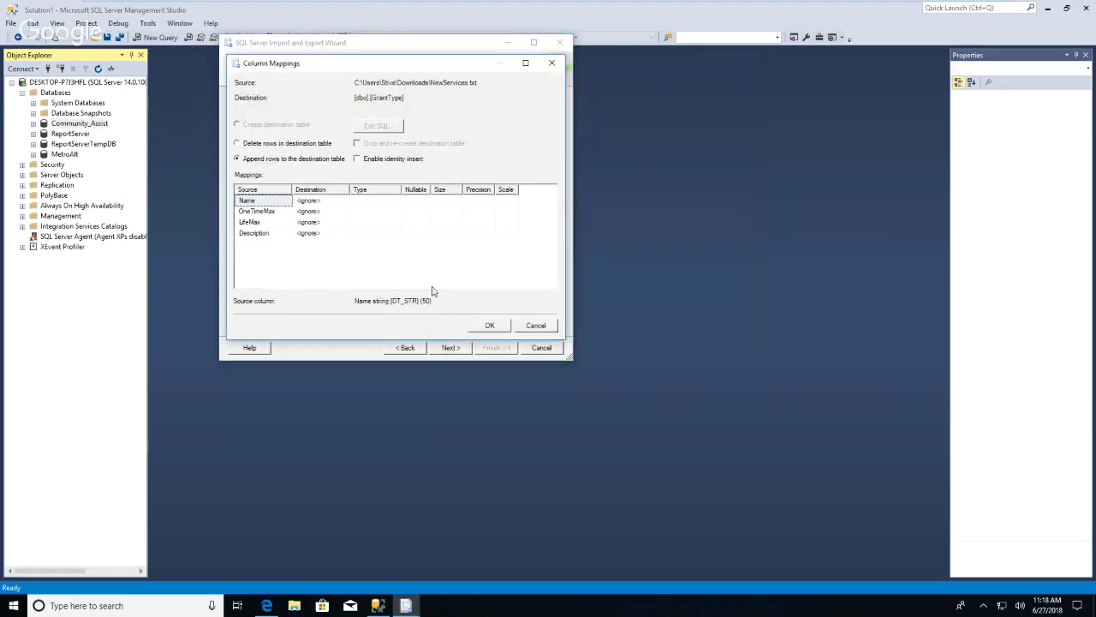
pyautogui.click(332, 202)
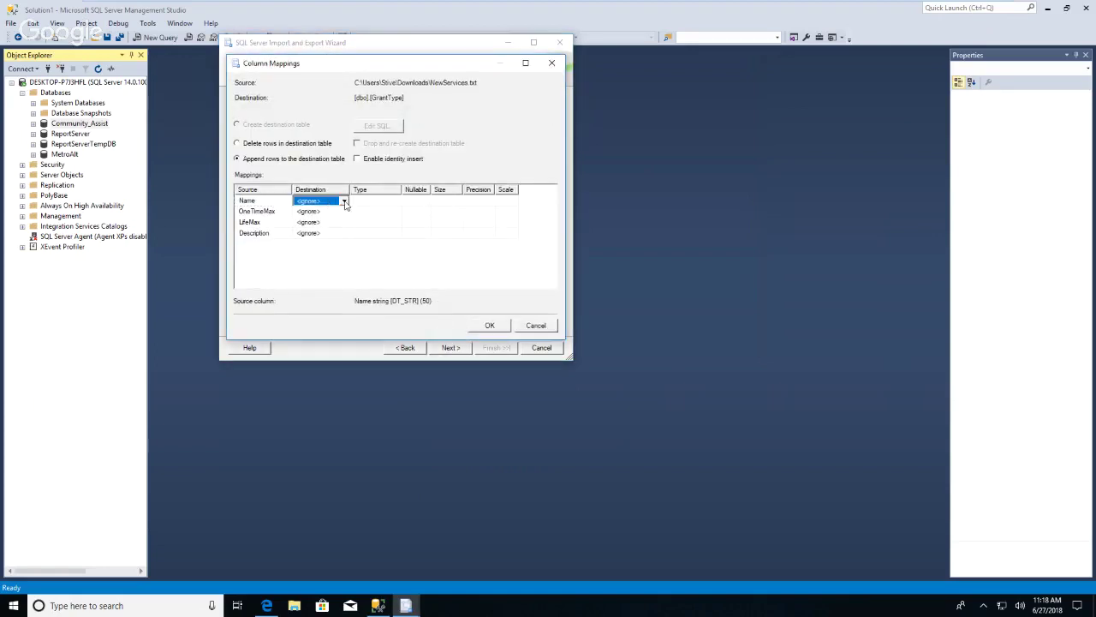
pyautogui.click(343, 201)
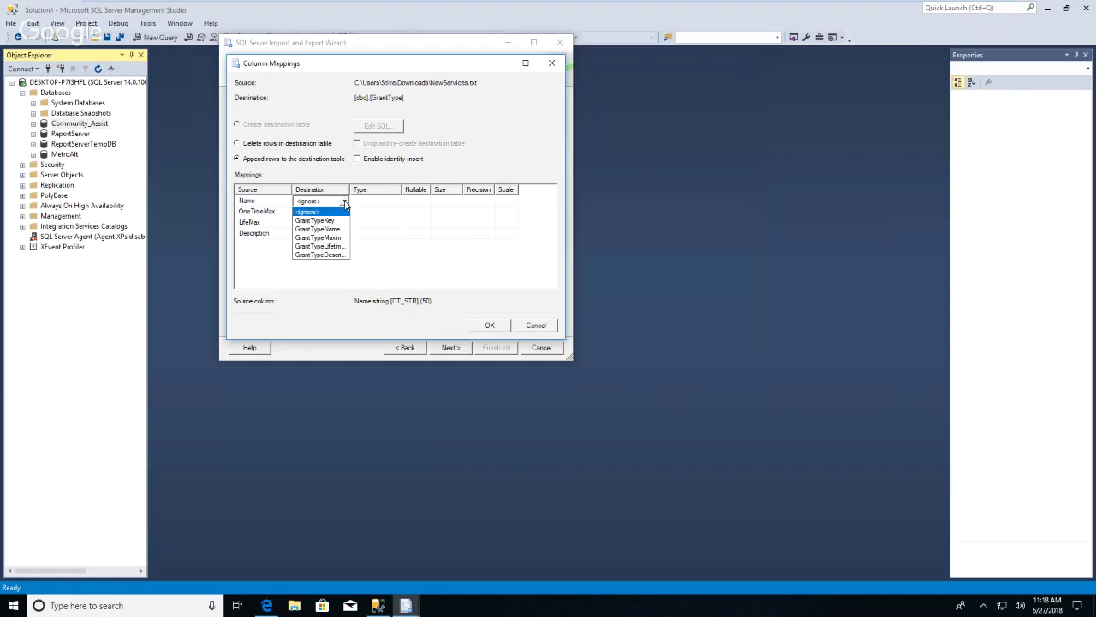
pyautogui.click(341, 229)
pyautogui.click(337, 213)
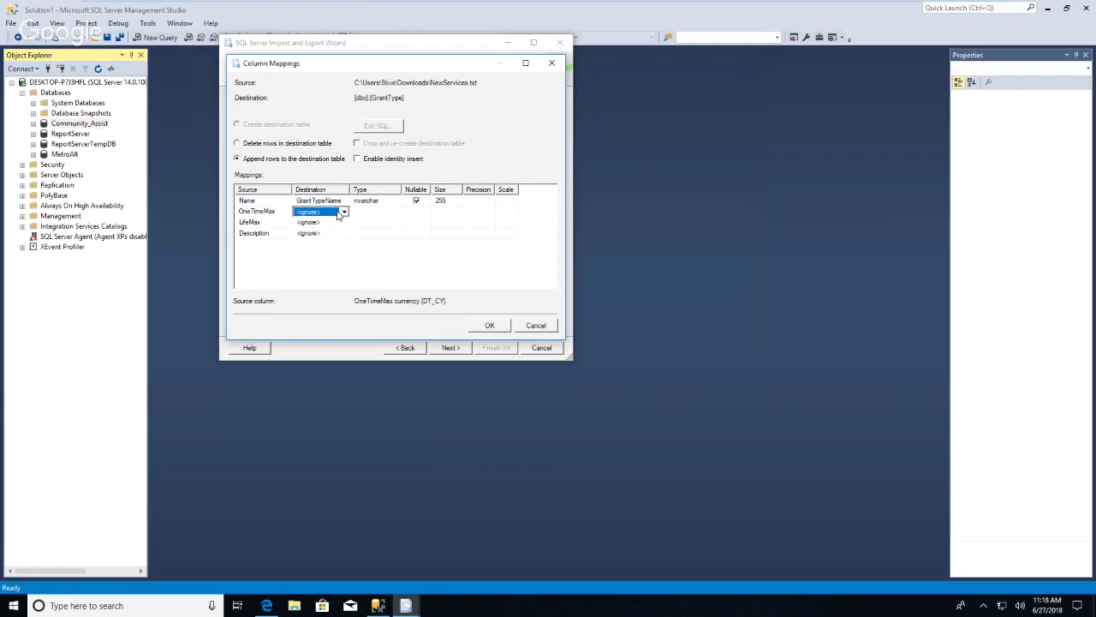
pyautogui.click(344, 212)
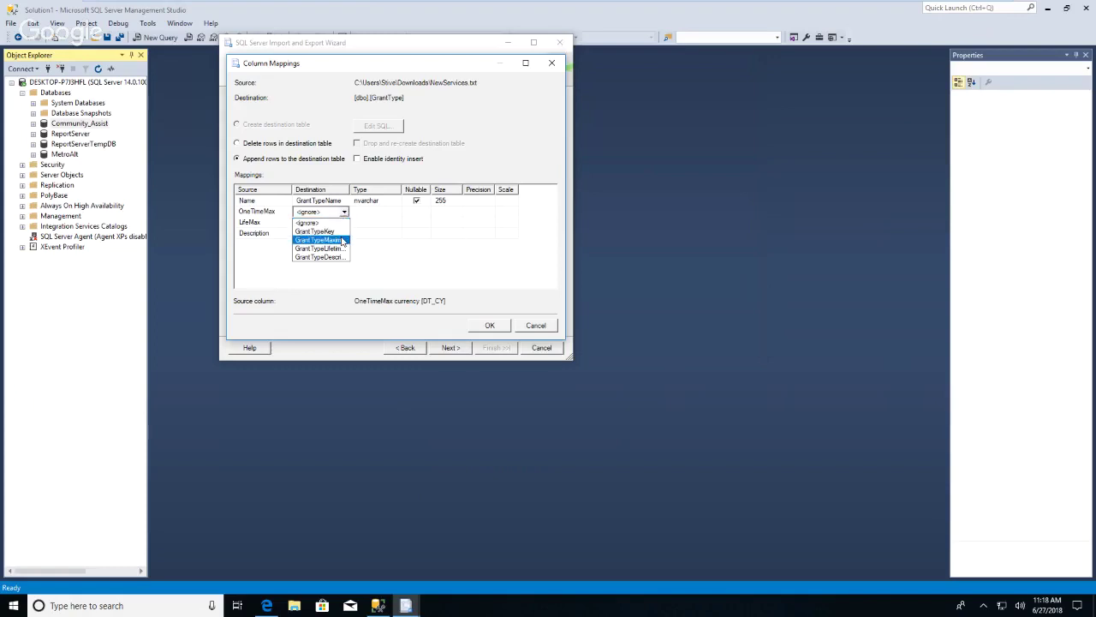
pyautogui.click(342, 241)
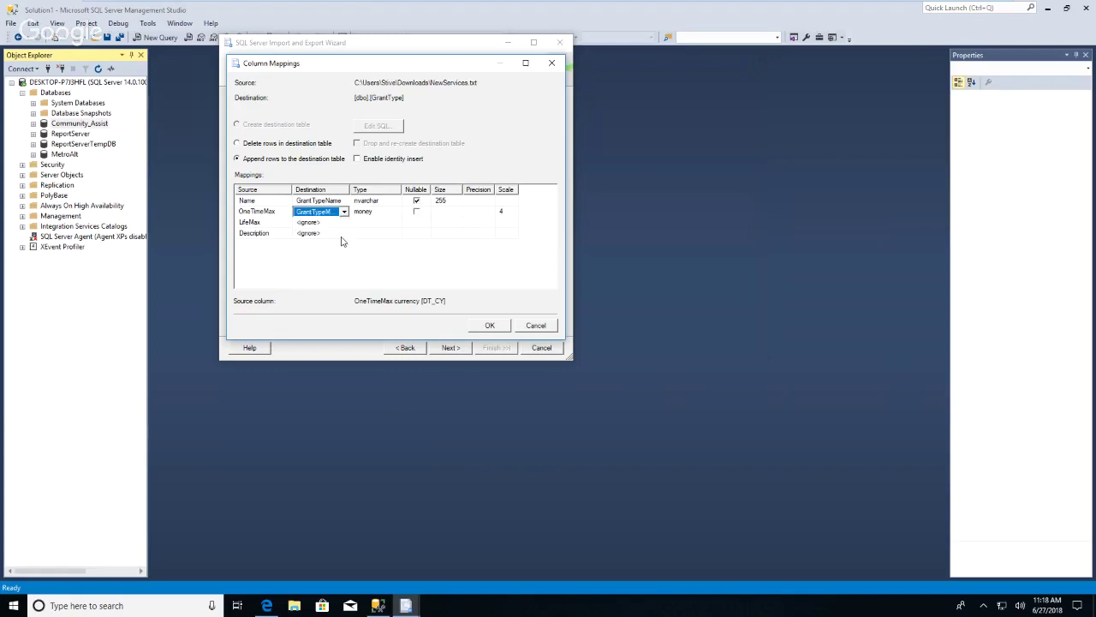
# Step: Map LifeMax to the grant type lifetime column and Description to the grant type description column, and accept the mappings
pyautogui.click(343, 224)
pyautogui.click(343, 223)
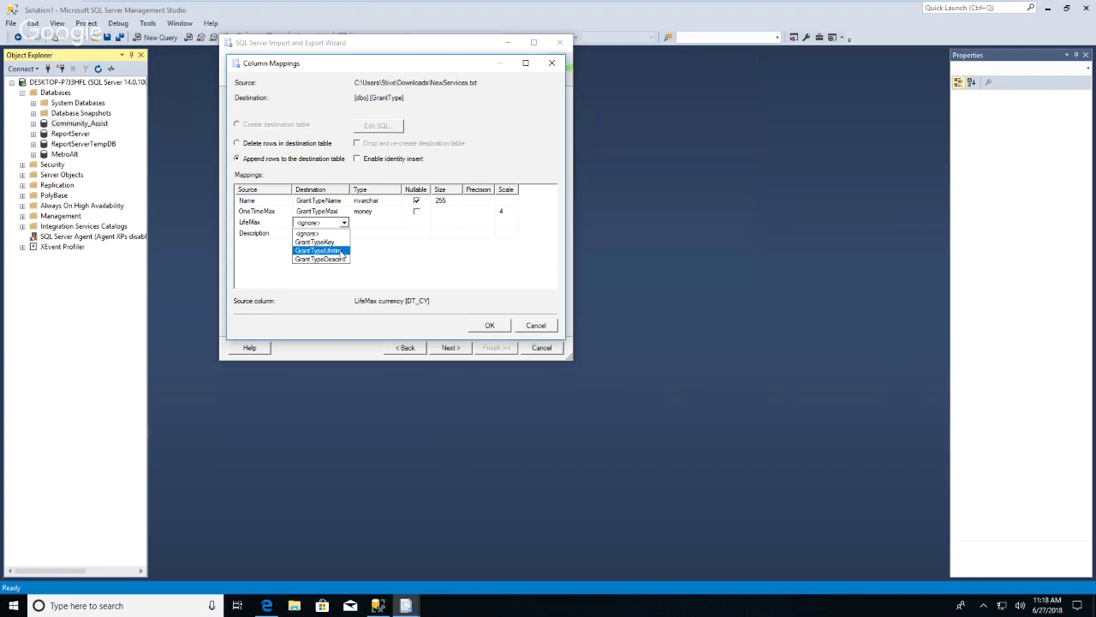
pyautogui.click(341, 250)
pyautogui.click(346, 234)
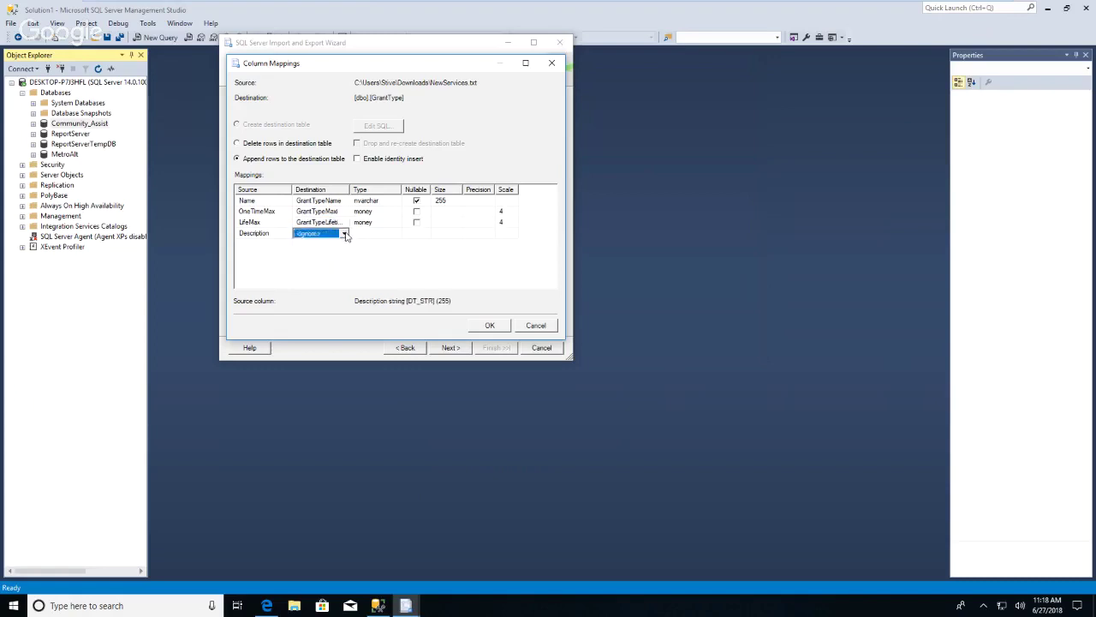
pyautogui.click(345, 234)
pyautogui.click(345, 264)
pyautogui.click(392, 256)
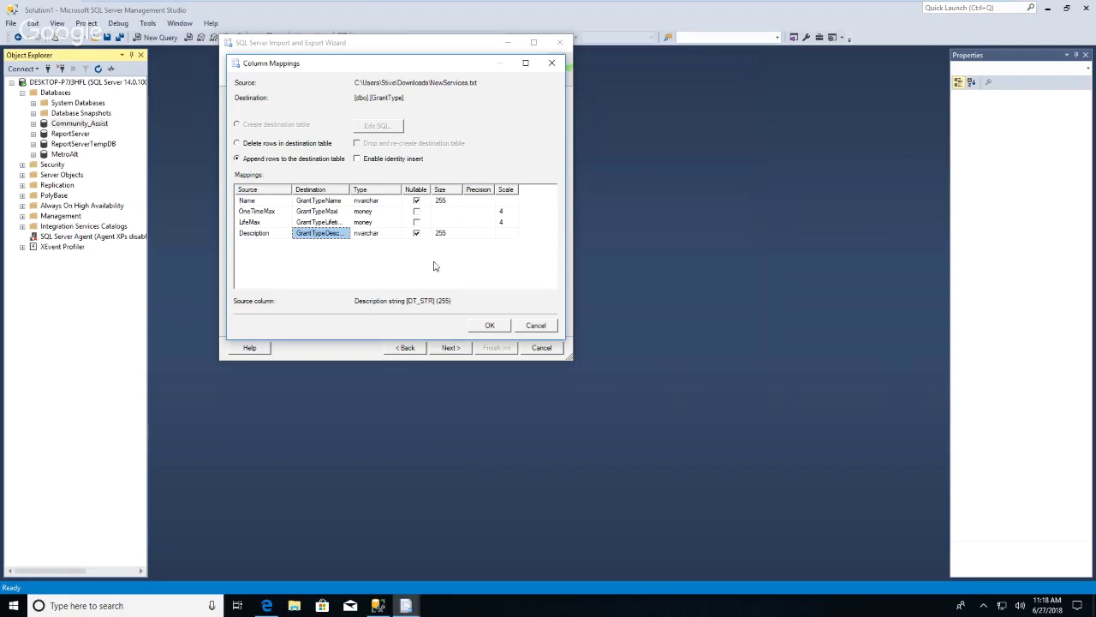
pyautogui.click(490, 326)
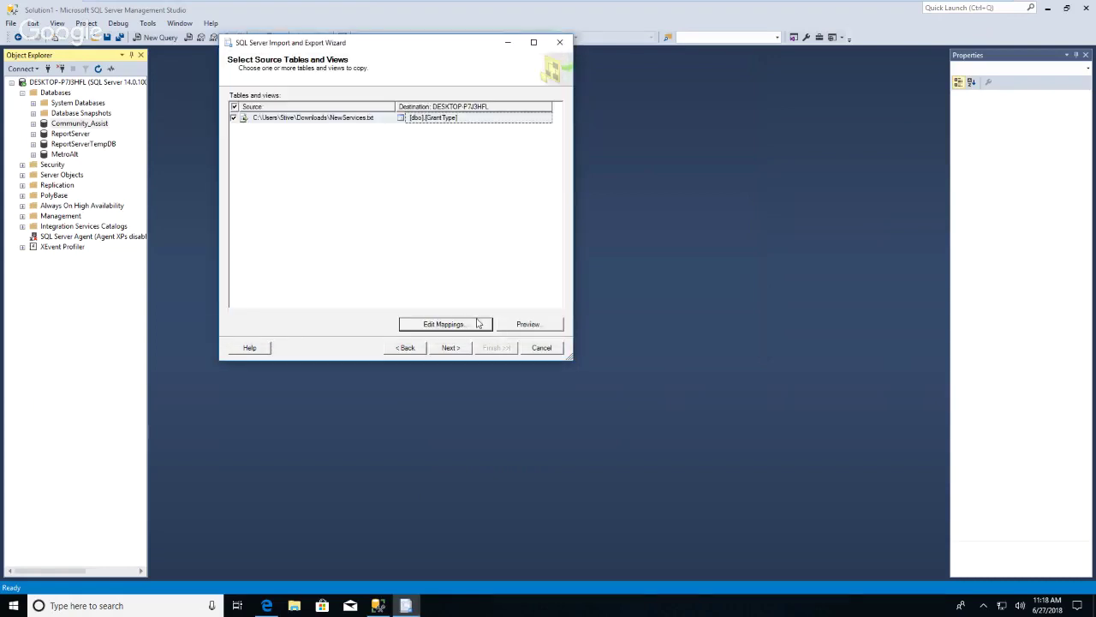
# Step: Accept the data type mapping and the option to run immediately without saving an SSIS package, continuing to the wizard's summary page
pyautogui.click(451, 347)
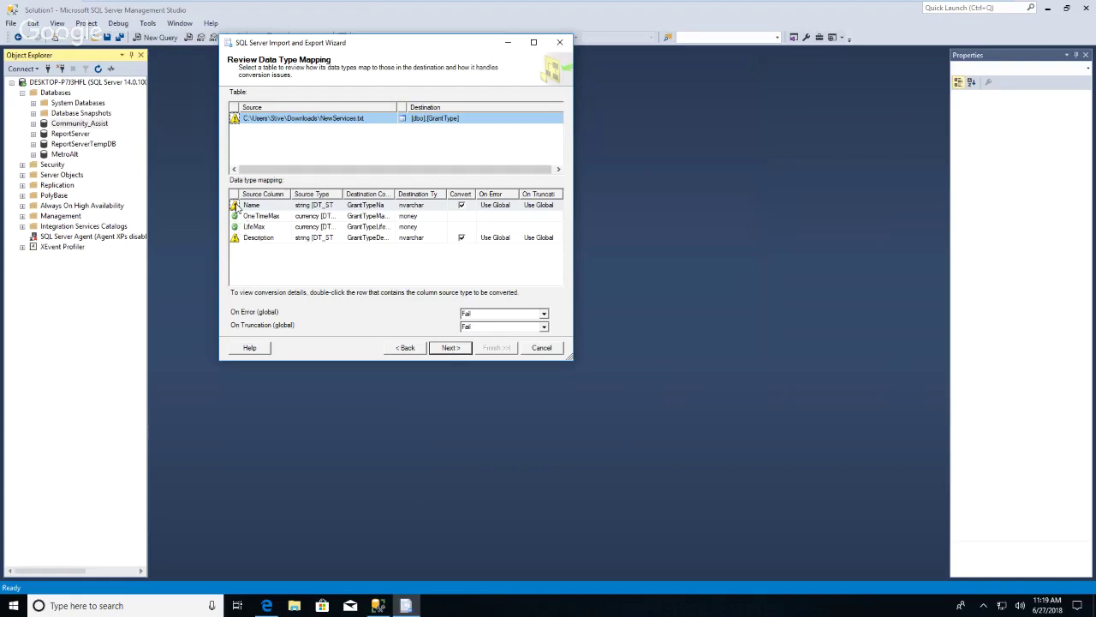
pyautogui.moveTo(238, 209)
pyautogui.click(451, 349)
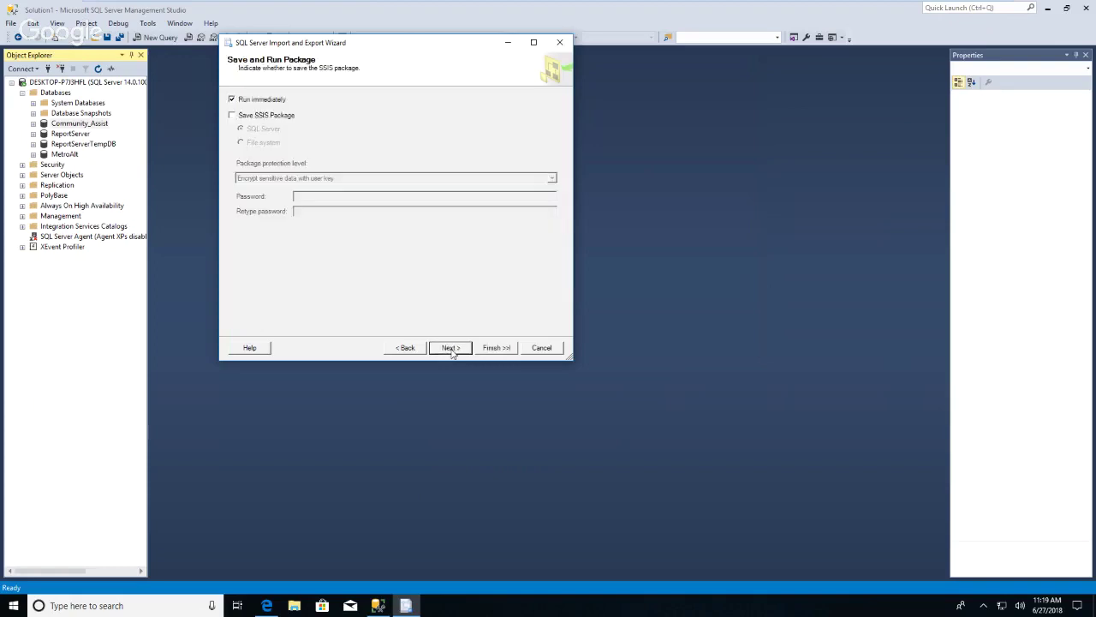
pyautogui.click(451, 348)
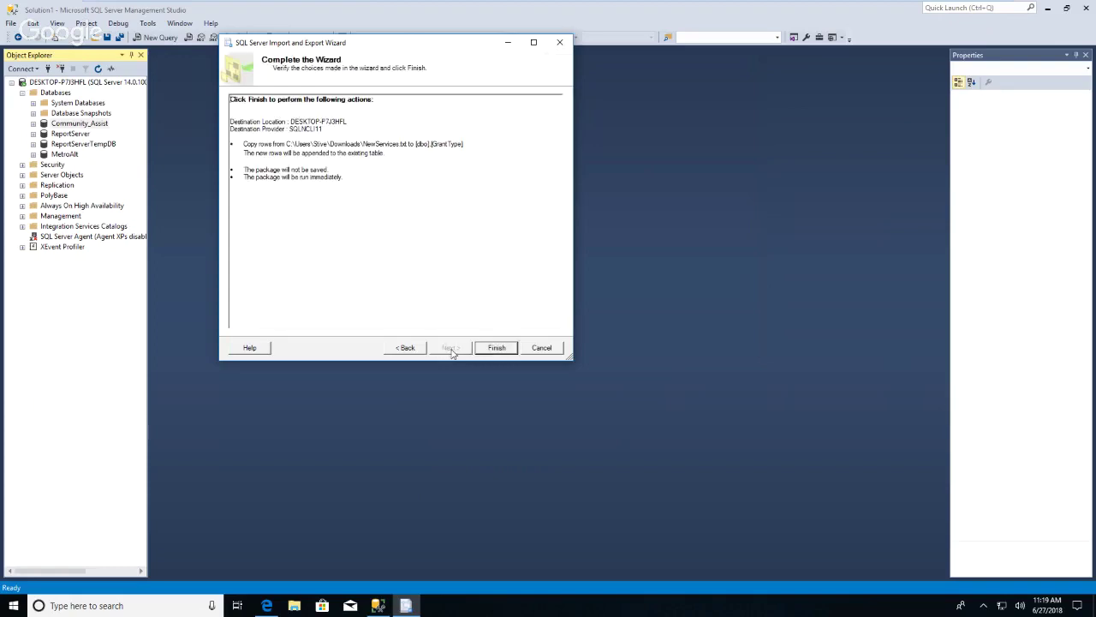
# Step: Run the import of NewServices.txt into the GrantType table and close the wizard
pyautogui.click(507, 351)
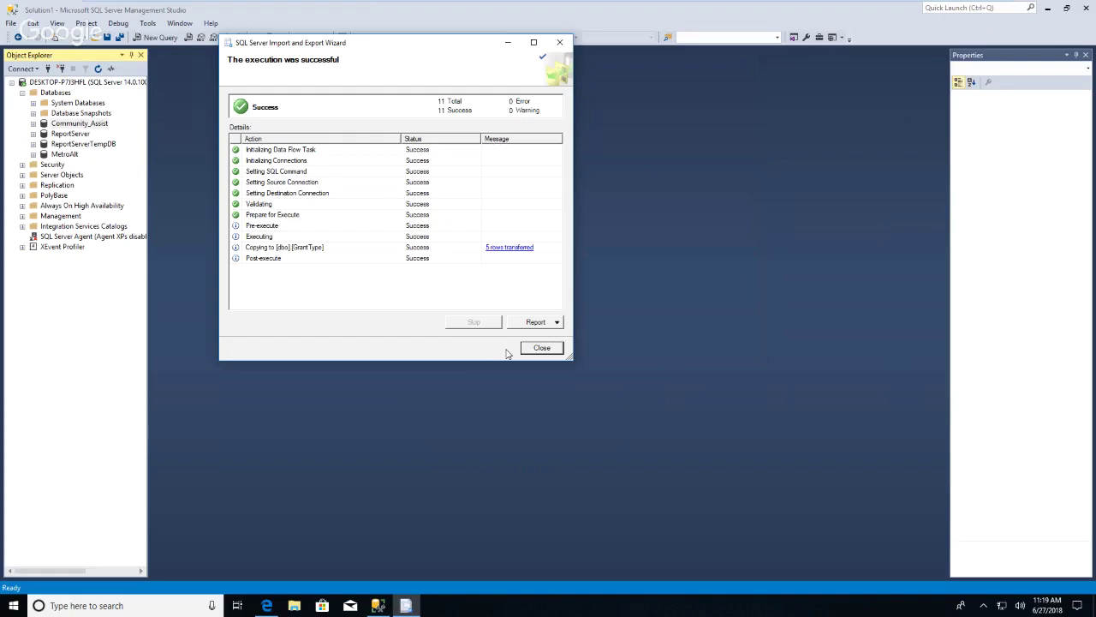
pyautogui.click(549, 348)
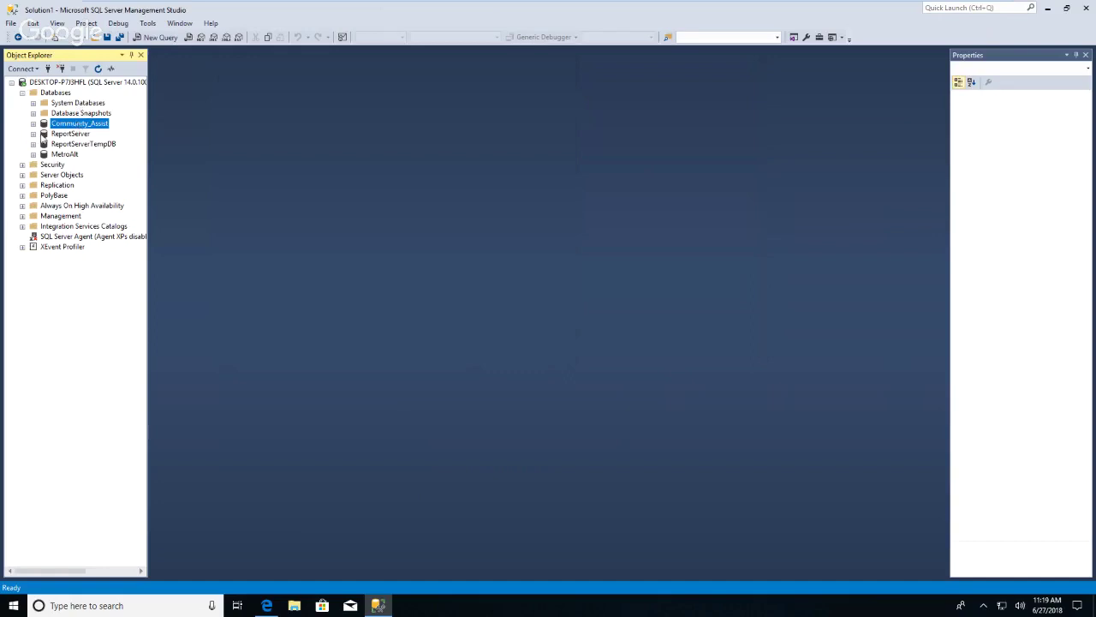
# Step: Expand the Community_Assist database and write the query "Select * from GrantType" in a new query window
pyautogui.click(34, 125)
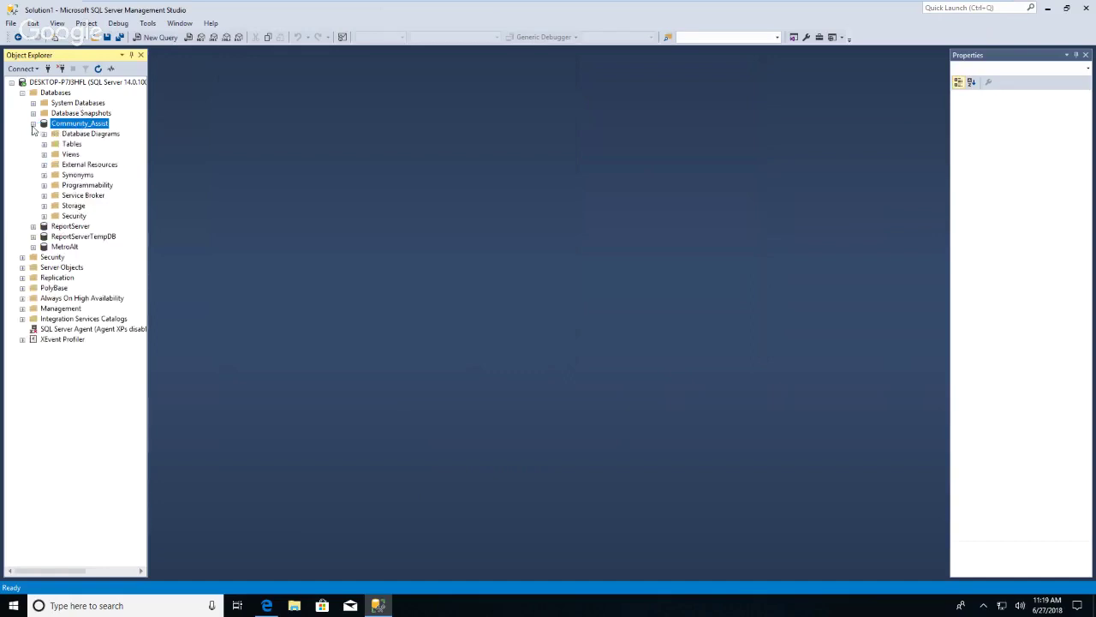
pyautogui.click(161, 39)
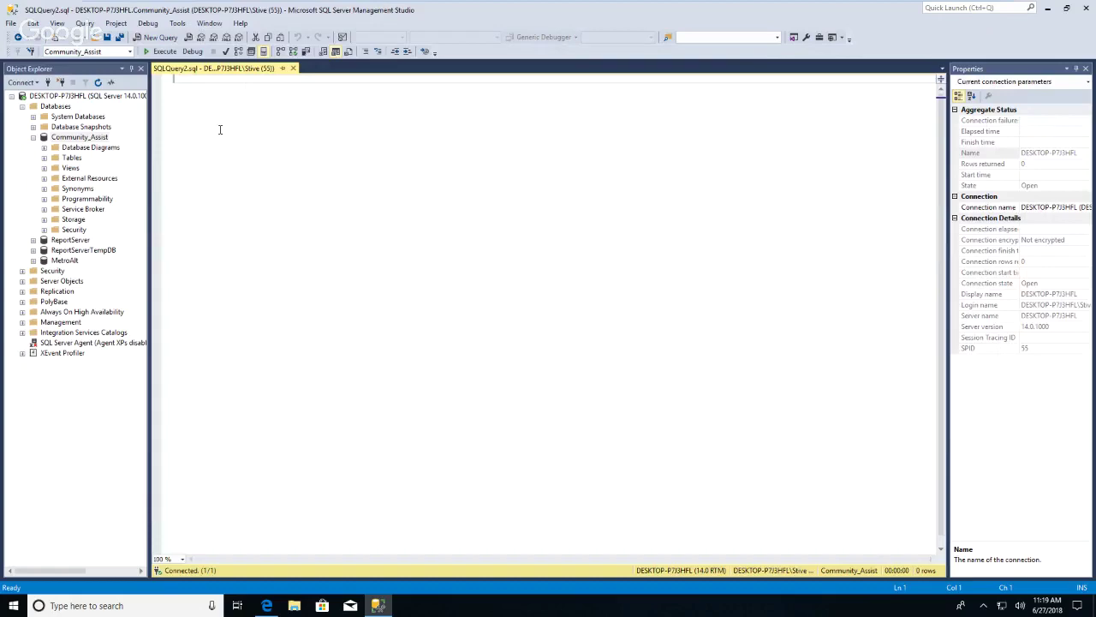
pyautogui.write('Sele')
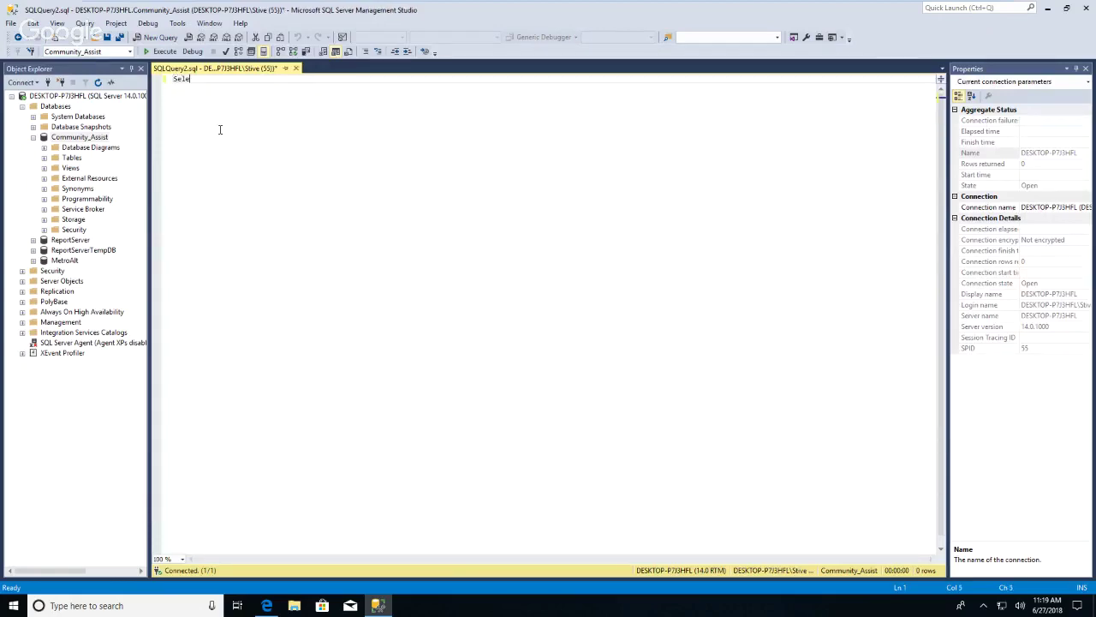
pyautogui.write('ct * from GrantType')
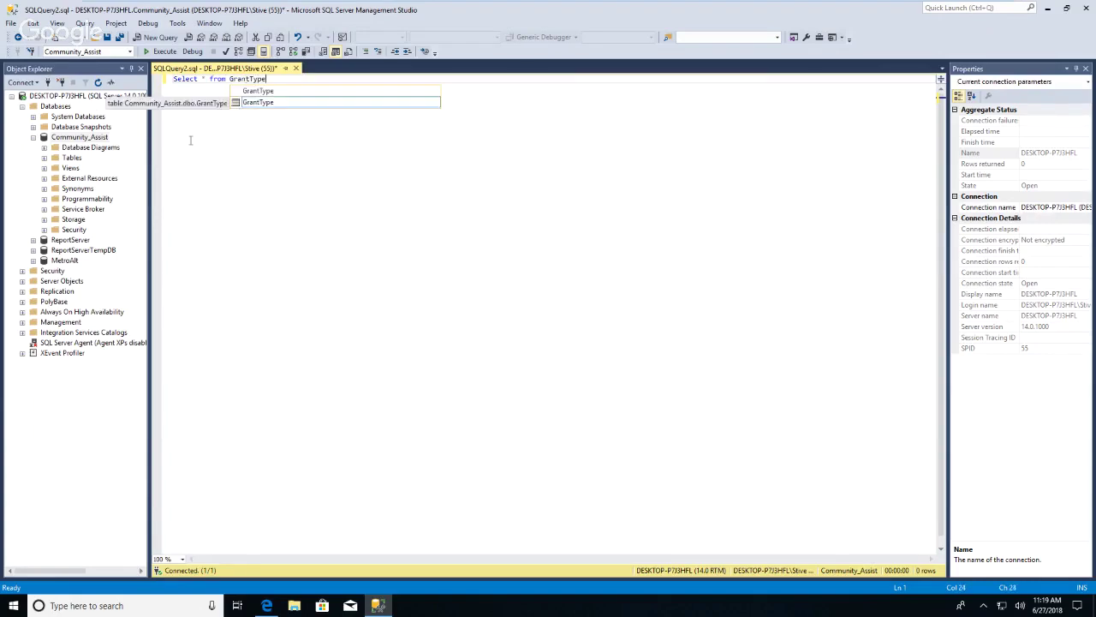
pyautogui.click(333, 116)
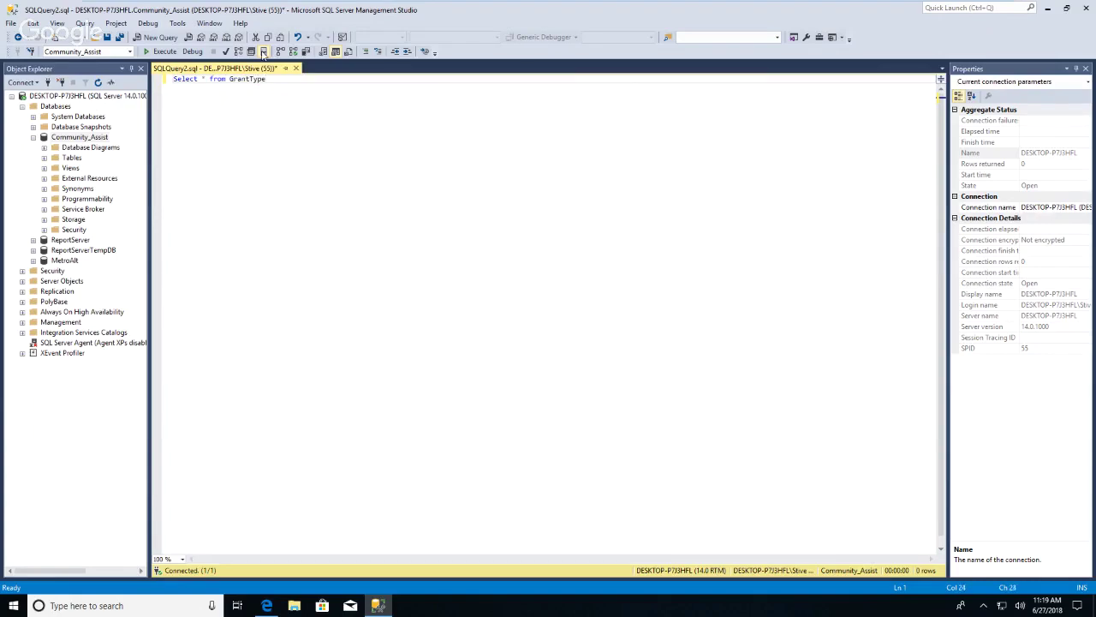
# Step: In the Fonts and Colors options, set the font size for All Text Tool Windows to 16
pyautogui.click(177, 23)
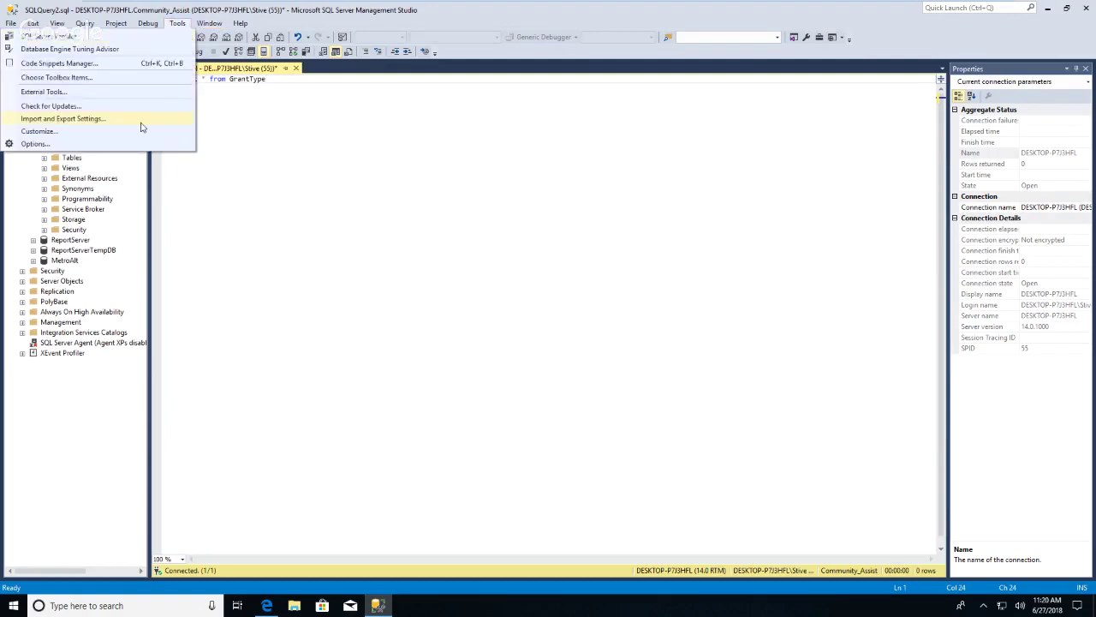
pyautogui.click(36, 143)
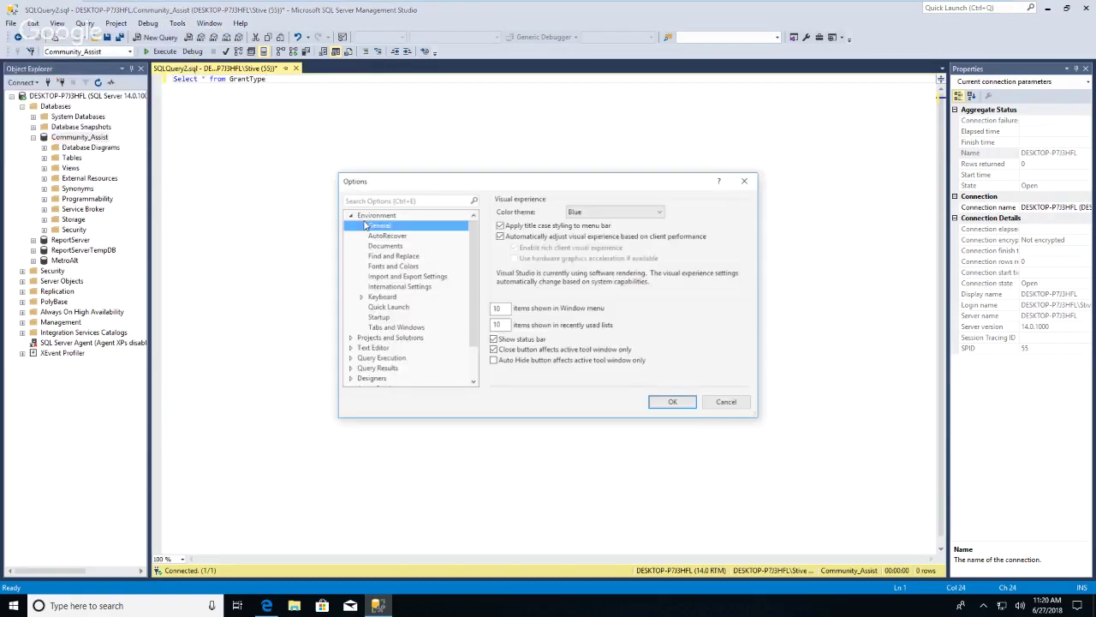
pyautogui.click(394, 267)
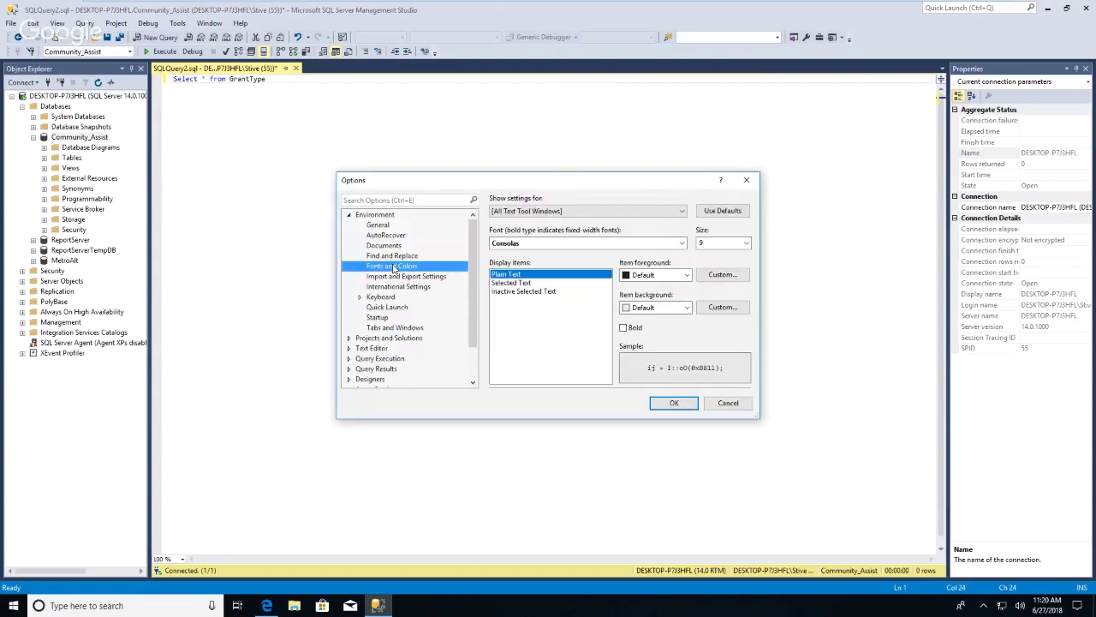
pyautogui.click(683, 212)
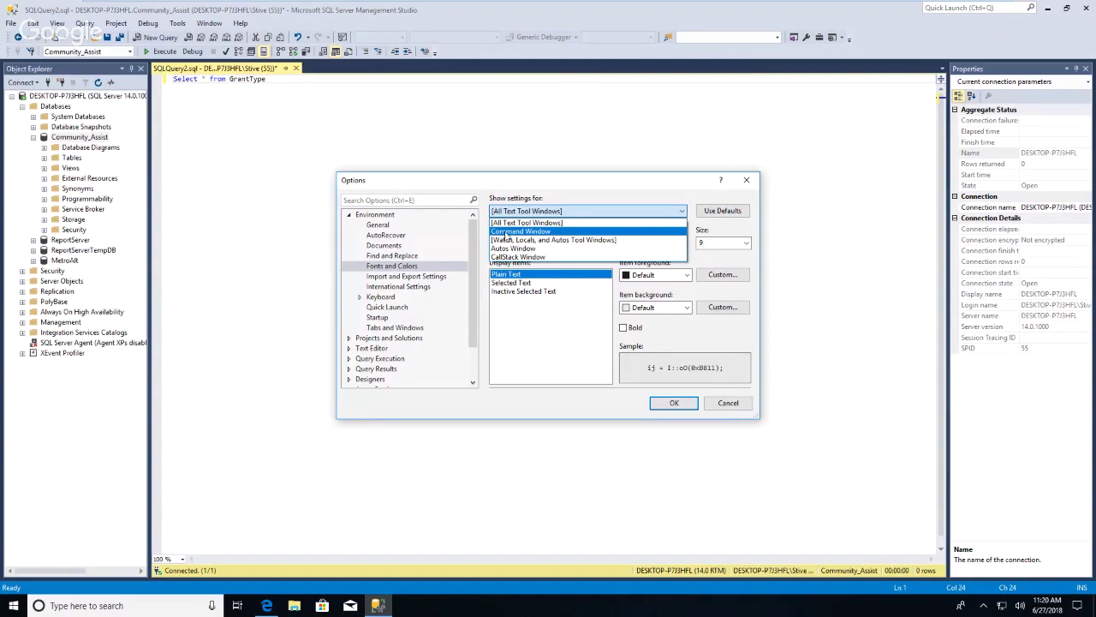
pyautogui.click(623, 216)
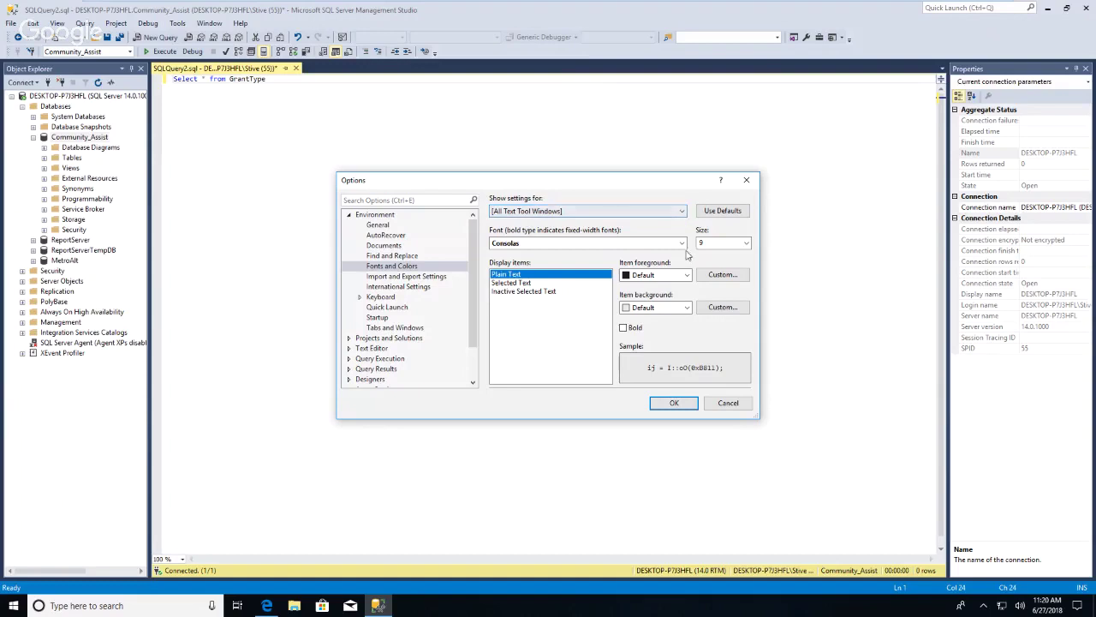
pyautogui.click(746, 243)
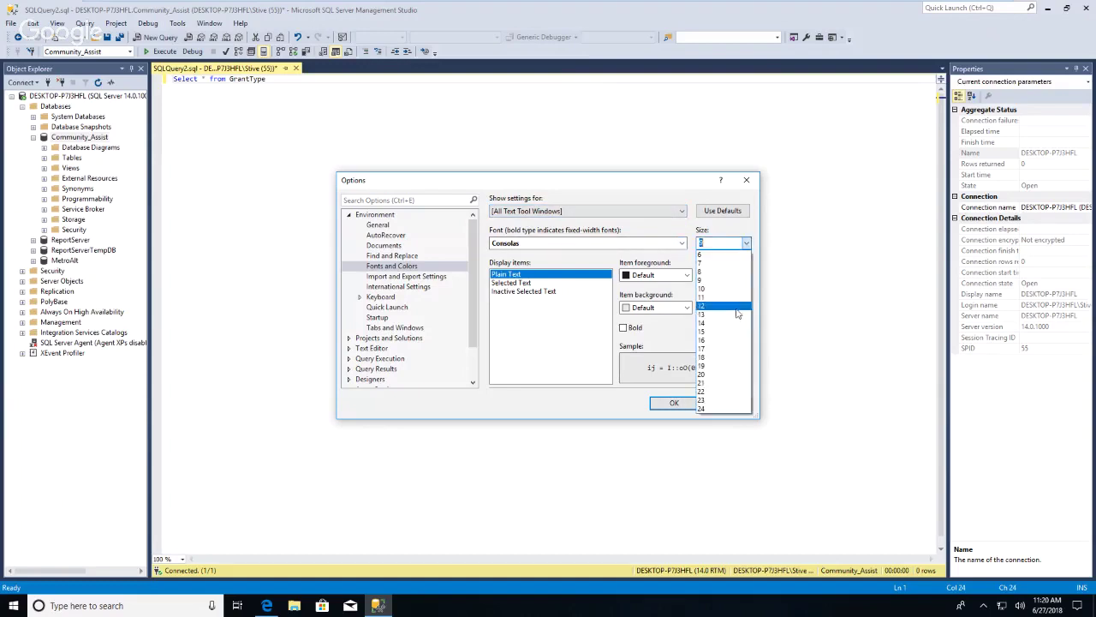
pyautogui.click(728, 340)
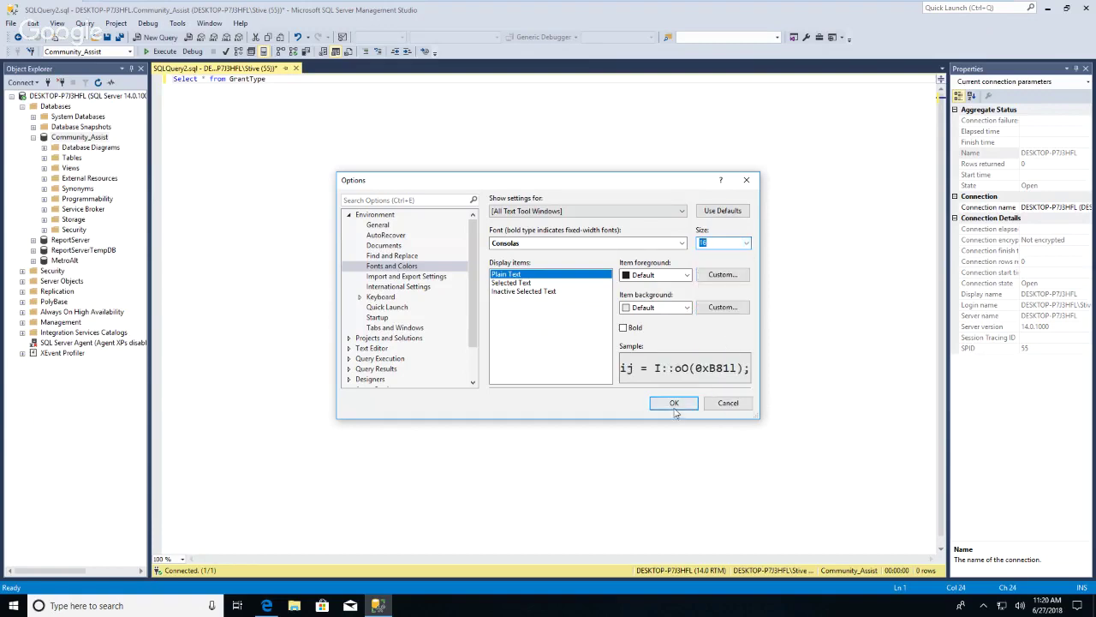
pyautogui.click(674, 404)
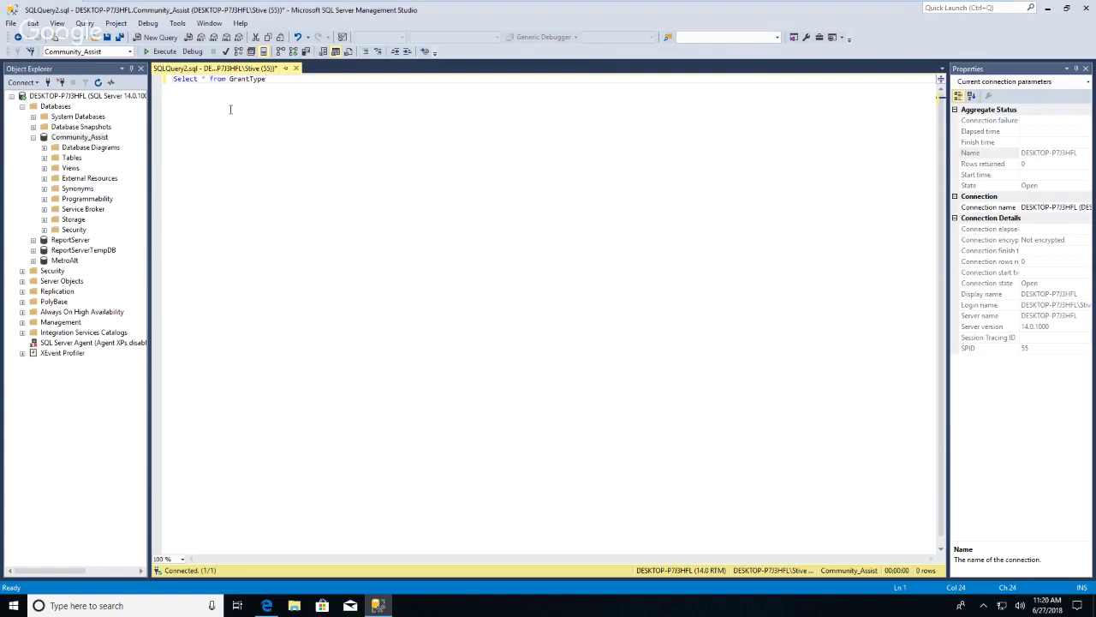
# Step: Close the GrantType query without saving it and open a new query window on Community_Assist
pyautogui.click(295, 68)
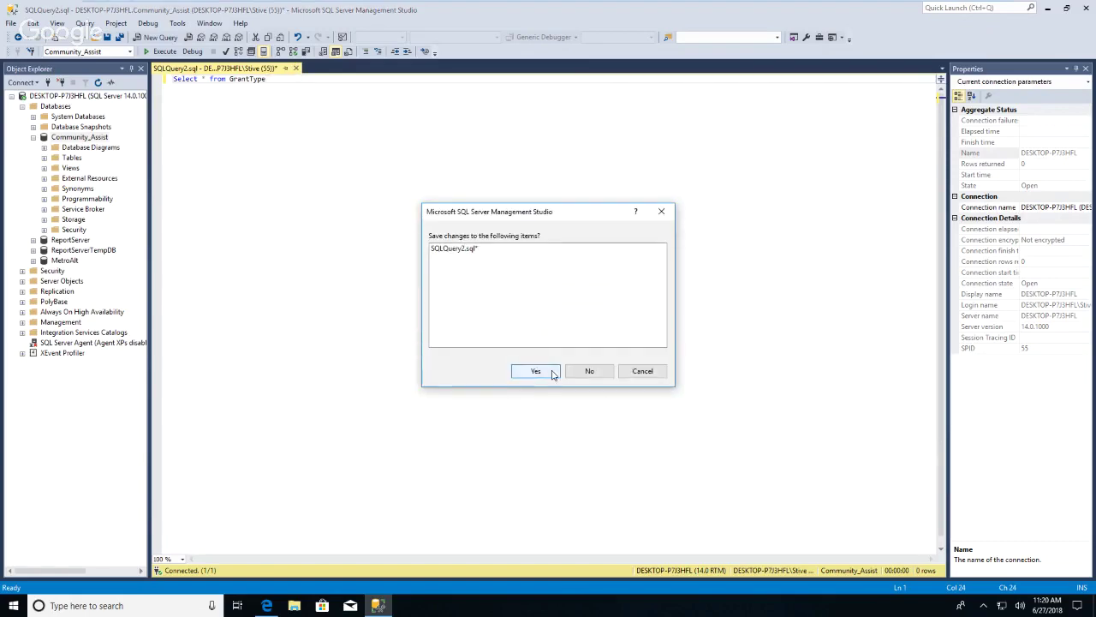
pyautogui.click(537, 371)
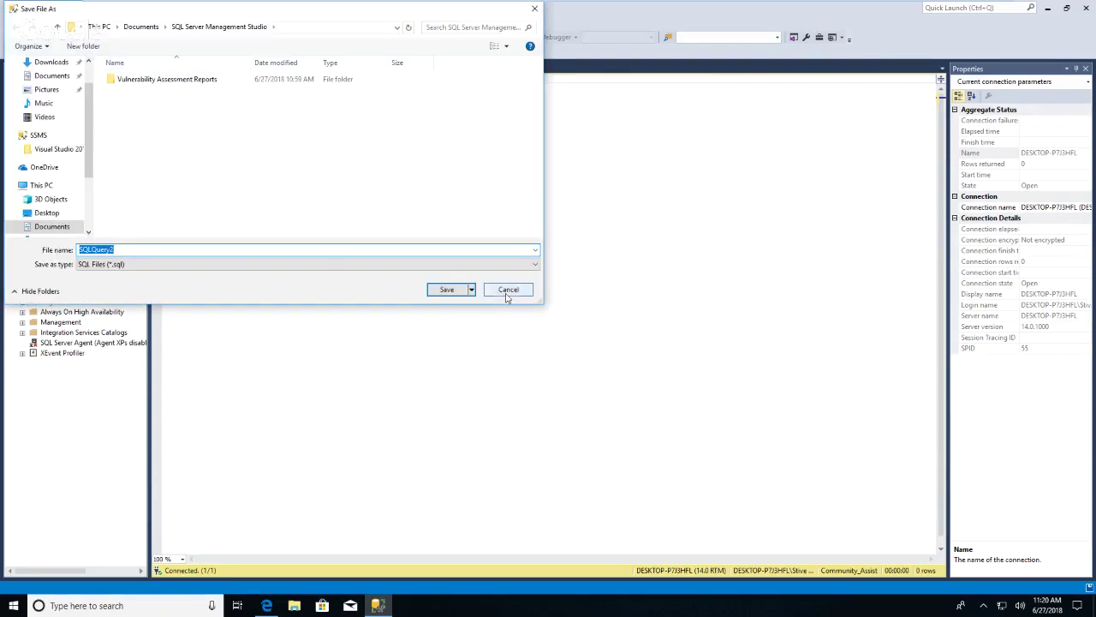
pyautogui.click(507, 289)
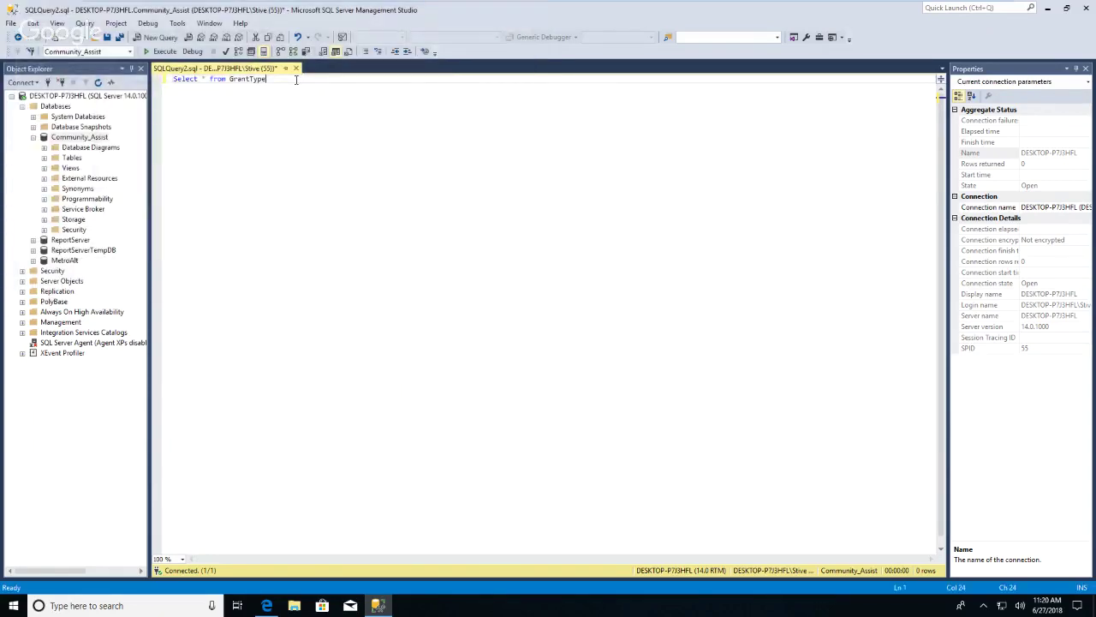
pyautogui.click(295, 68)
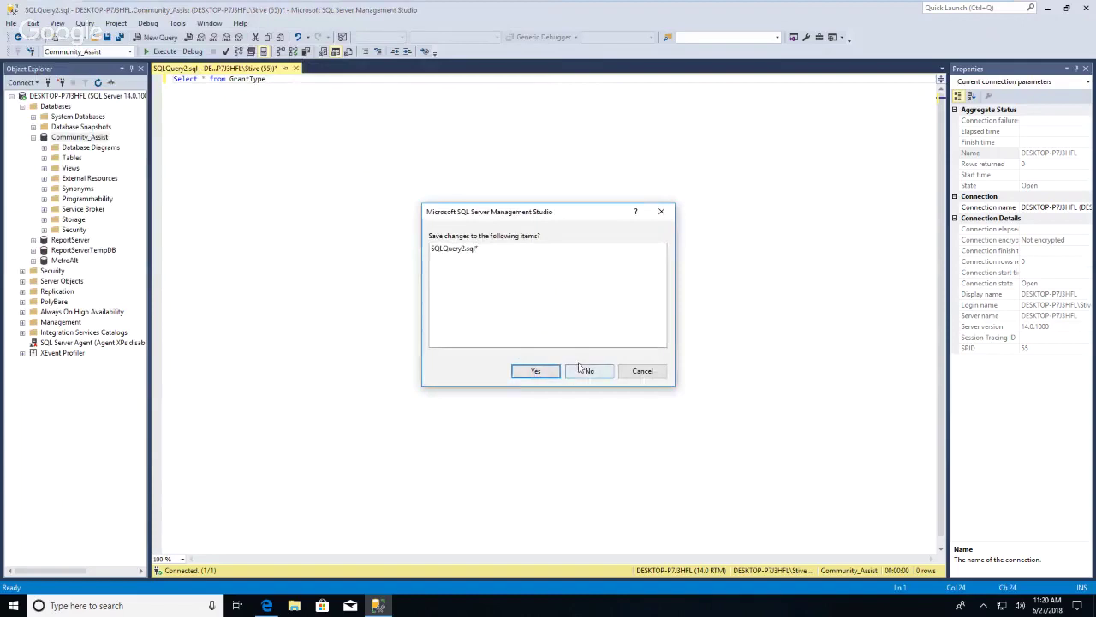
pyautogui.click(587, 371)
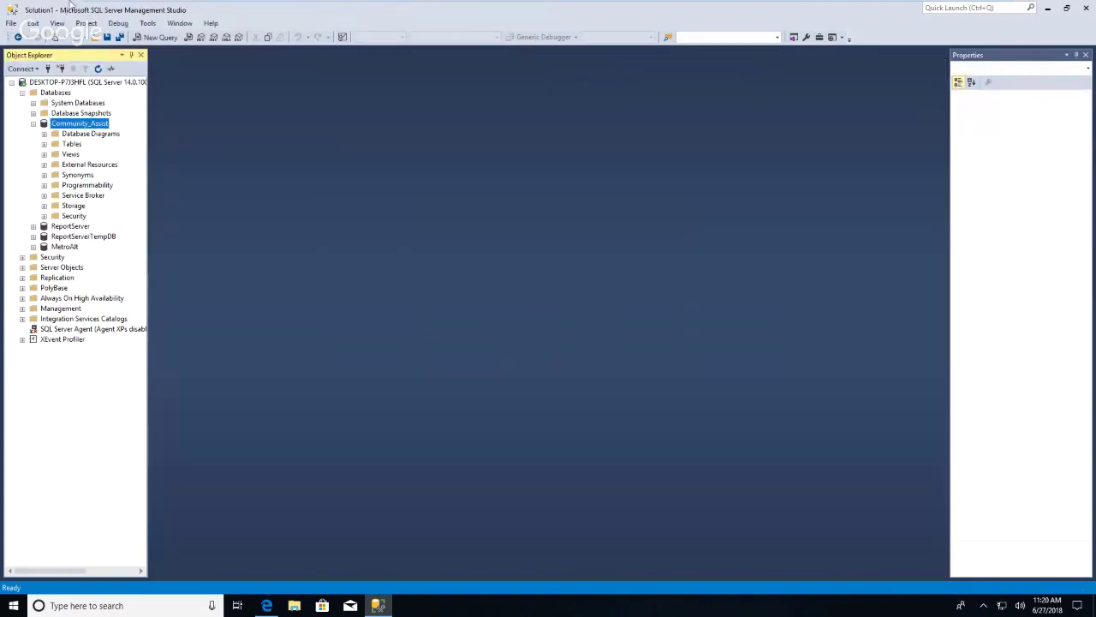
pyautogui.click(155, 39)
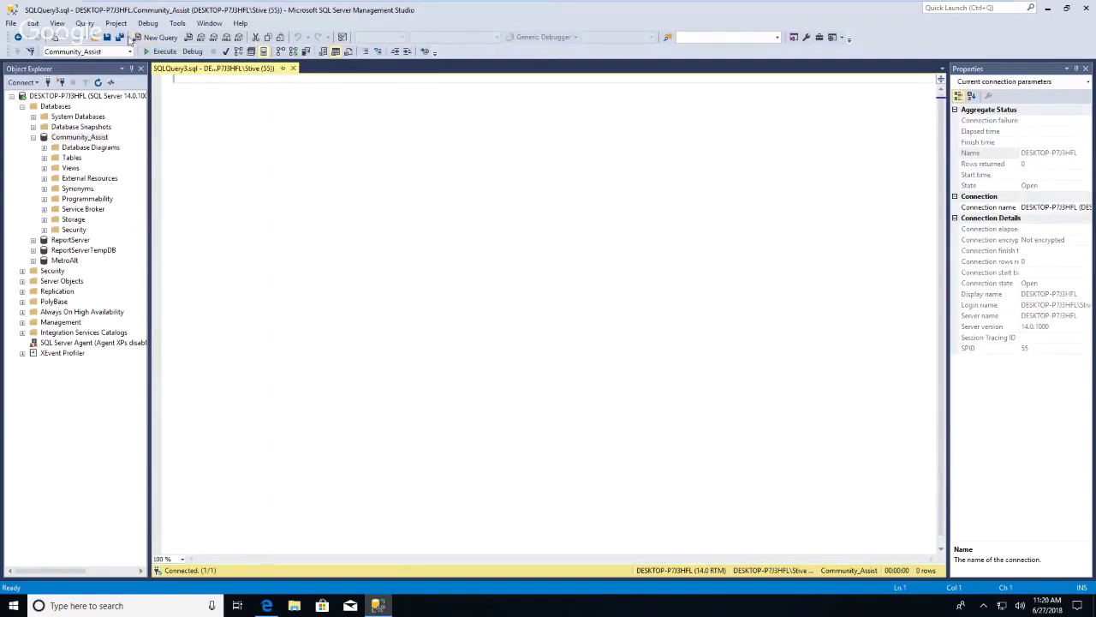
# Step: Examine the Fonts and Colors options for All Text Tool Windows, including the plain, selected and inactive selected text items
pyautogui.click(178, 24)
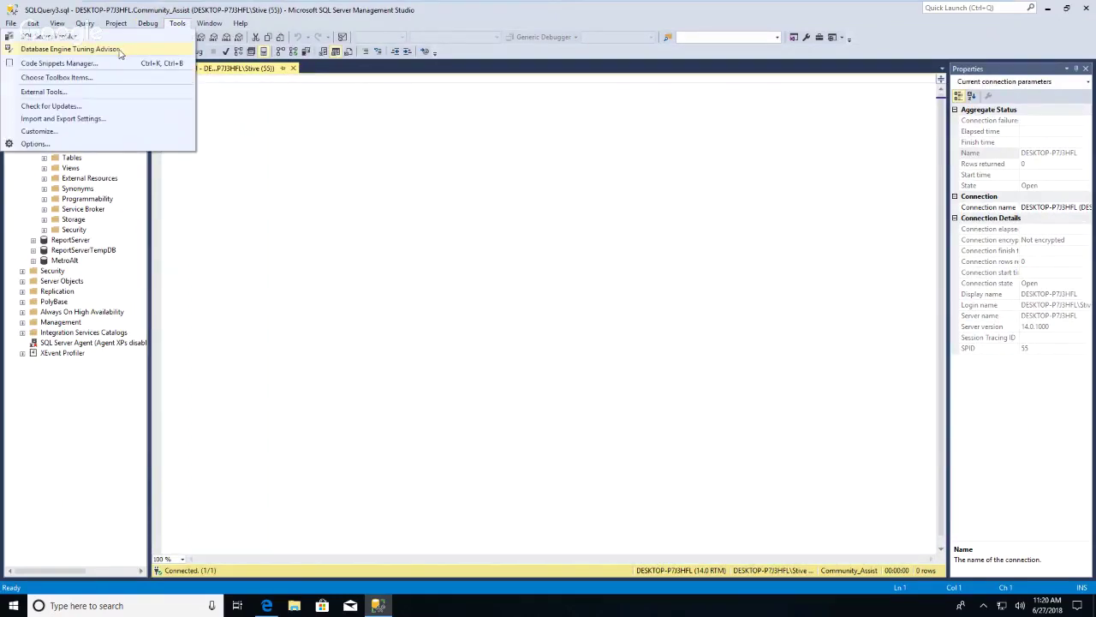
pyautogui.click(108, 144)
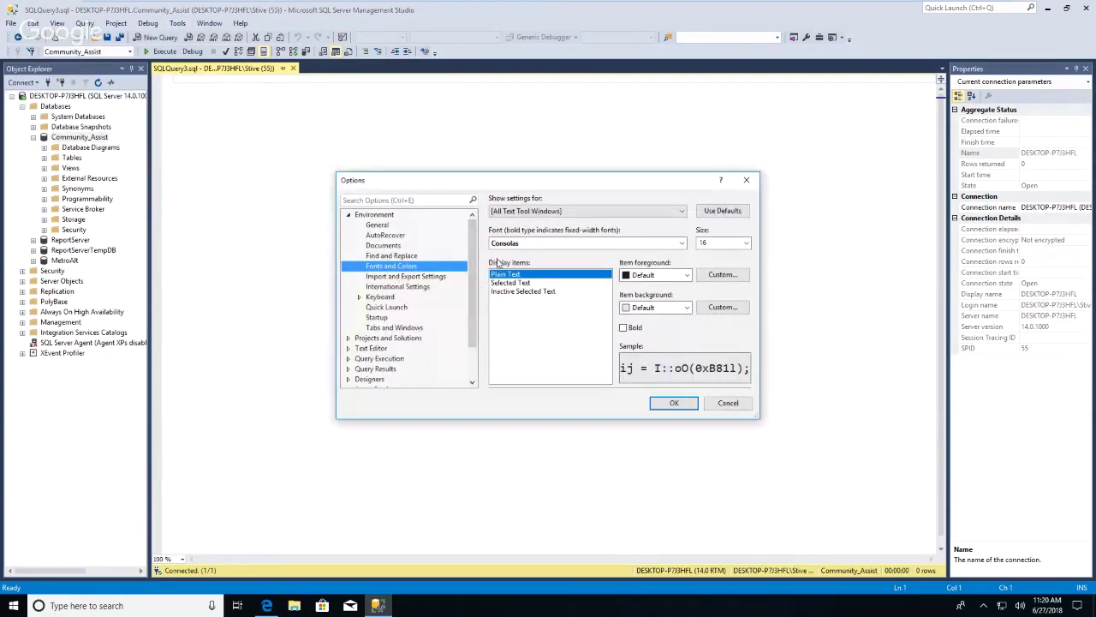
pyautogui.click(681, 212)
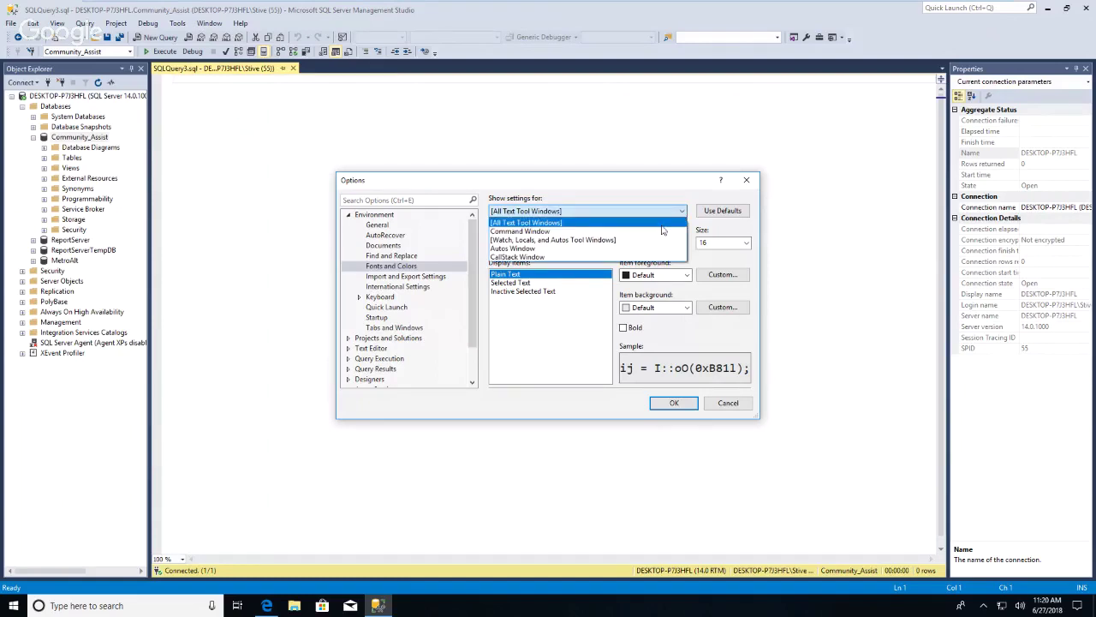
pyautogui.click(561, 215)
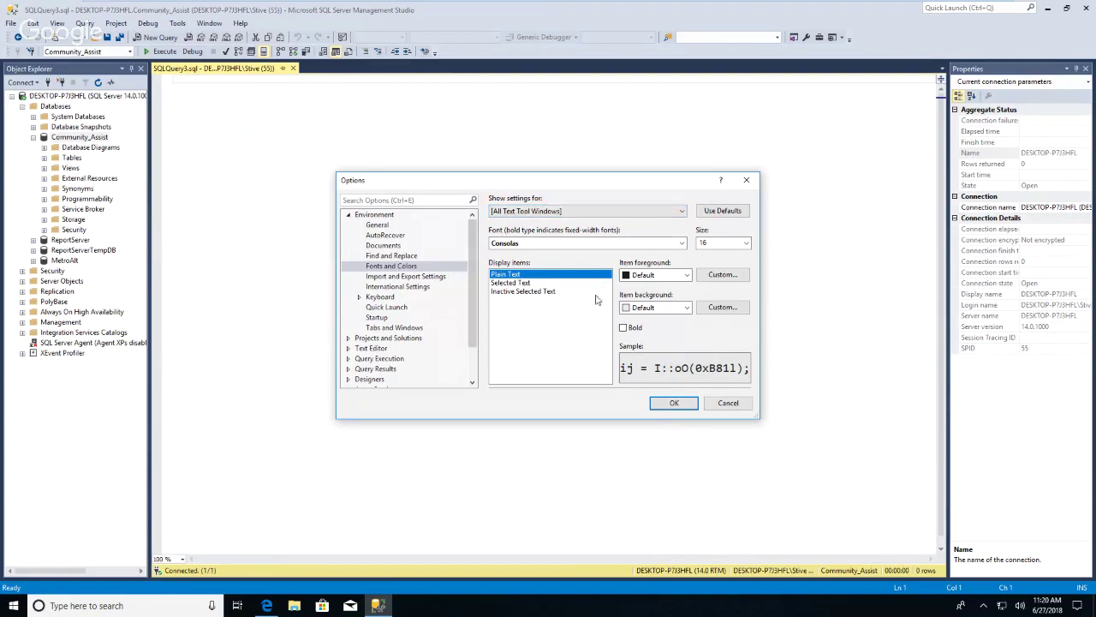
pyautogui.click(533, 292)
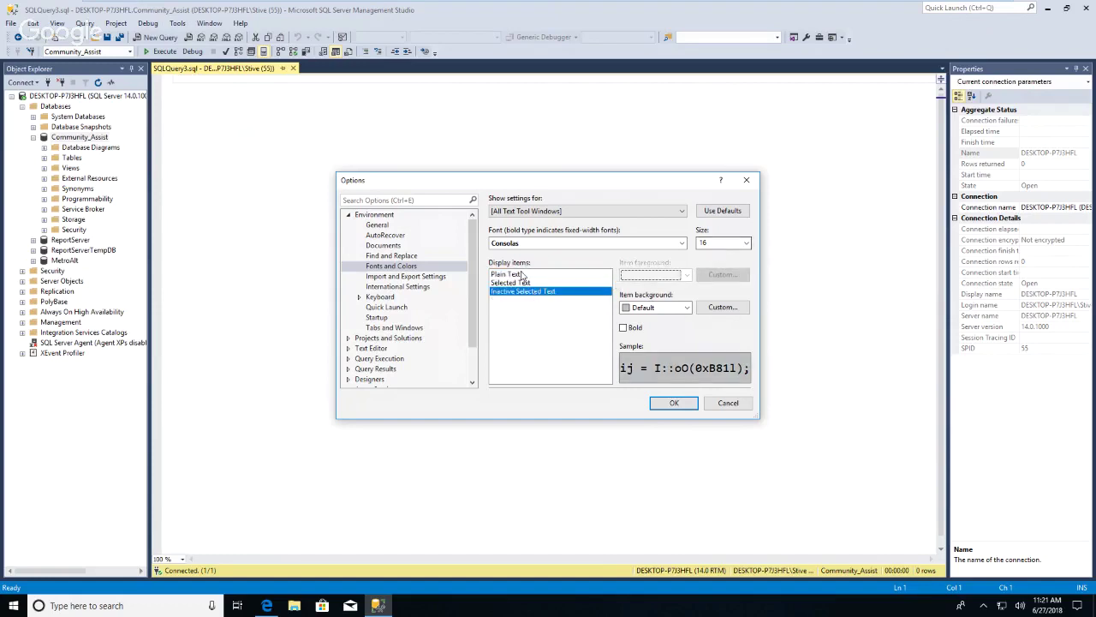
pyautogui.click(523, 283)
pyautogui.click(519, 274)
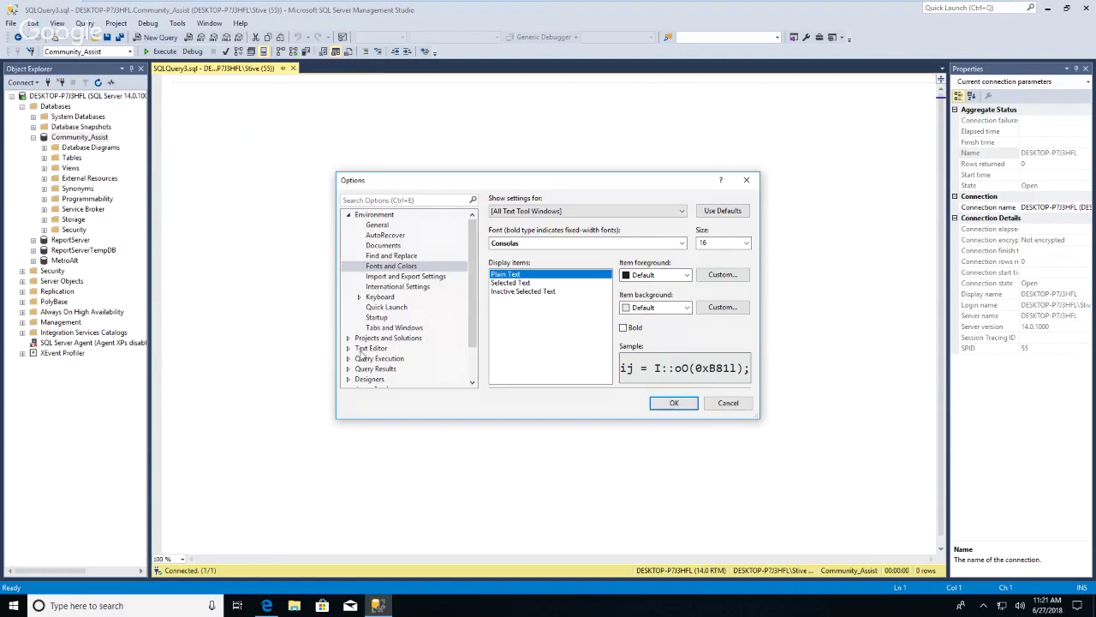
# Step: Enable line numbers for all languages in the text editor options and accept the settings
pyautogui.click(368, 349)
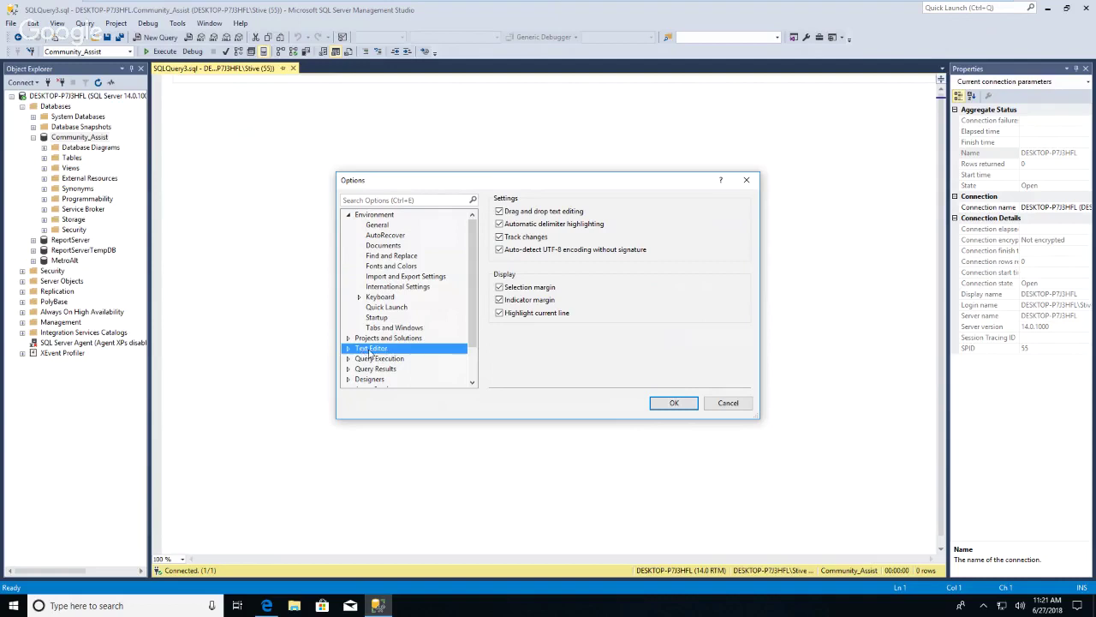
pyautogui.click(348, 350)
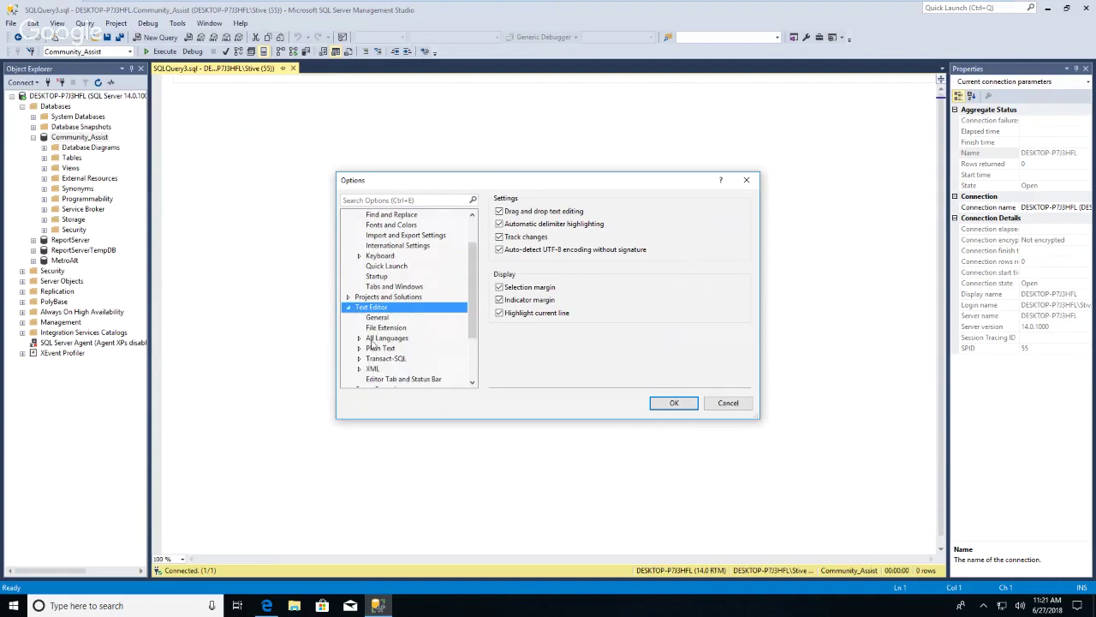
pyautogui.click(375, 339)
pyautogui.click(500, 299)
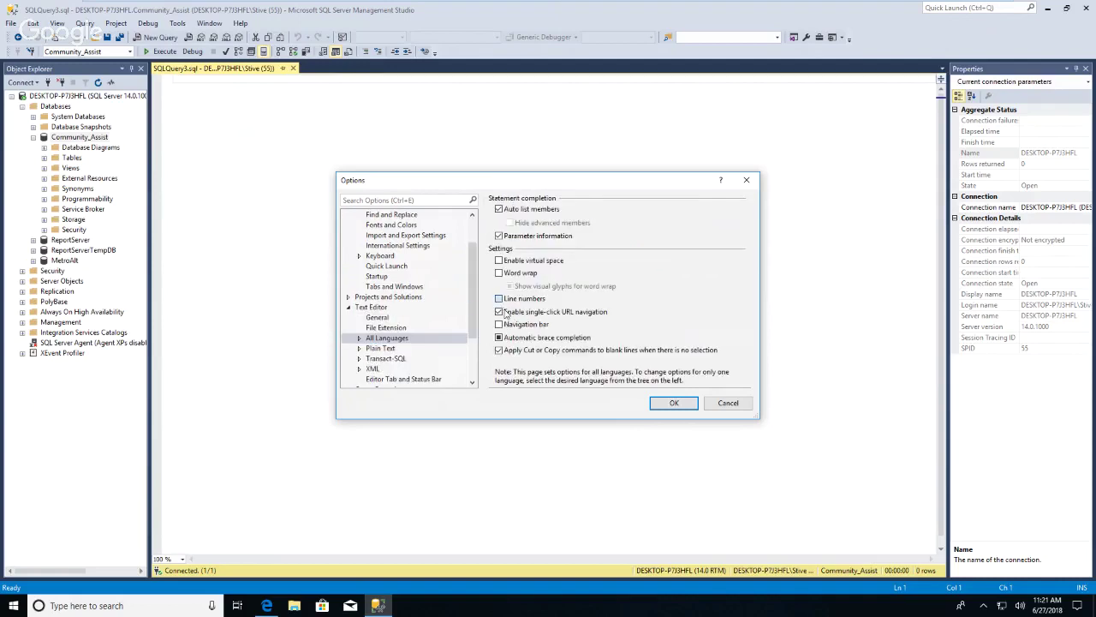
pyautogui.click(674, 404)
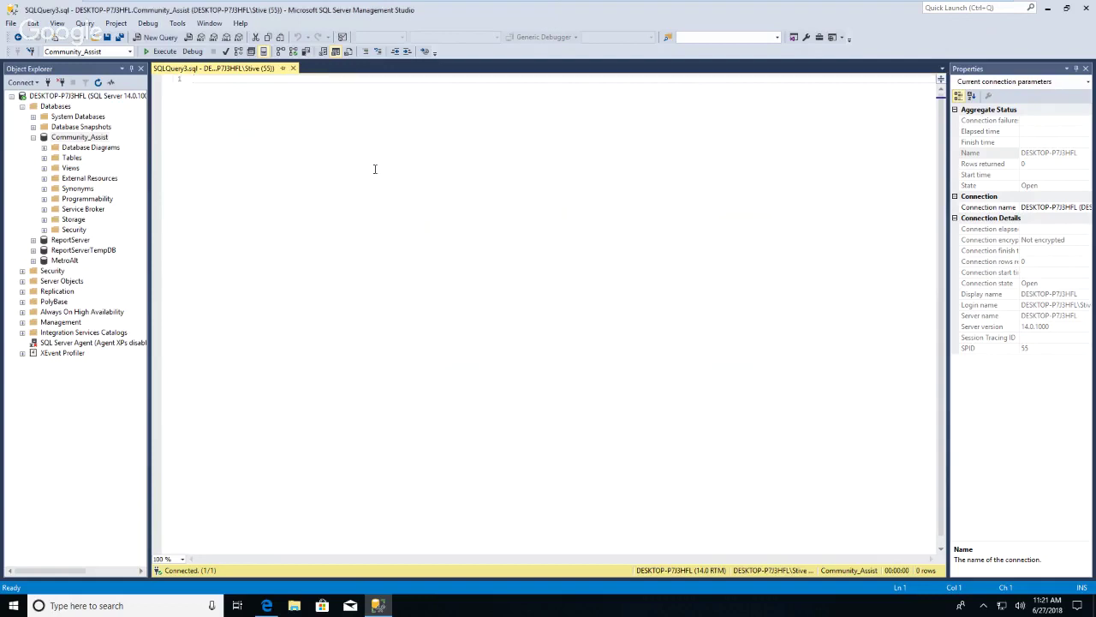
# Step: Start the Windows Magnifier at 200% and minimize its control window
pyautogui.click(165, 609)
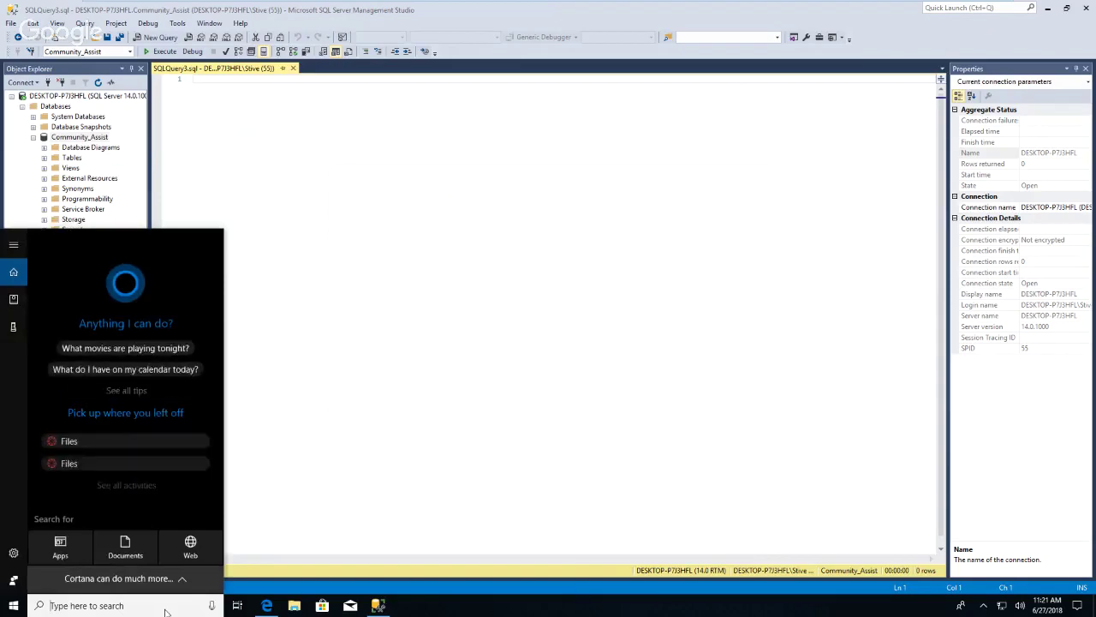
pyautogui.write('mag')
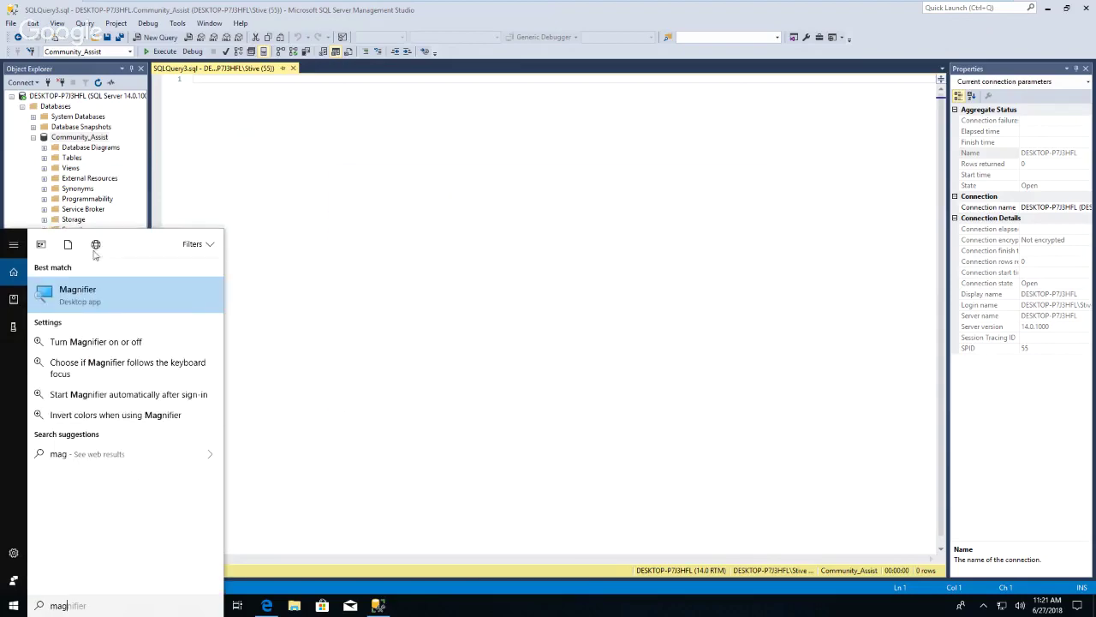
pyautogui.click(89, 299)
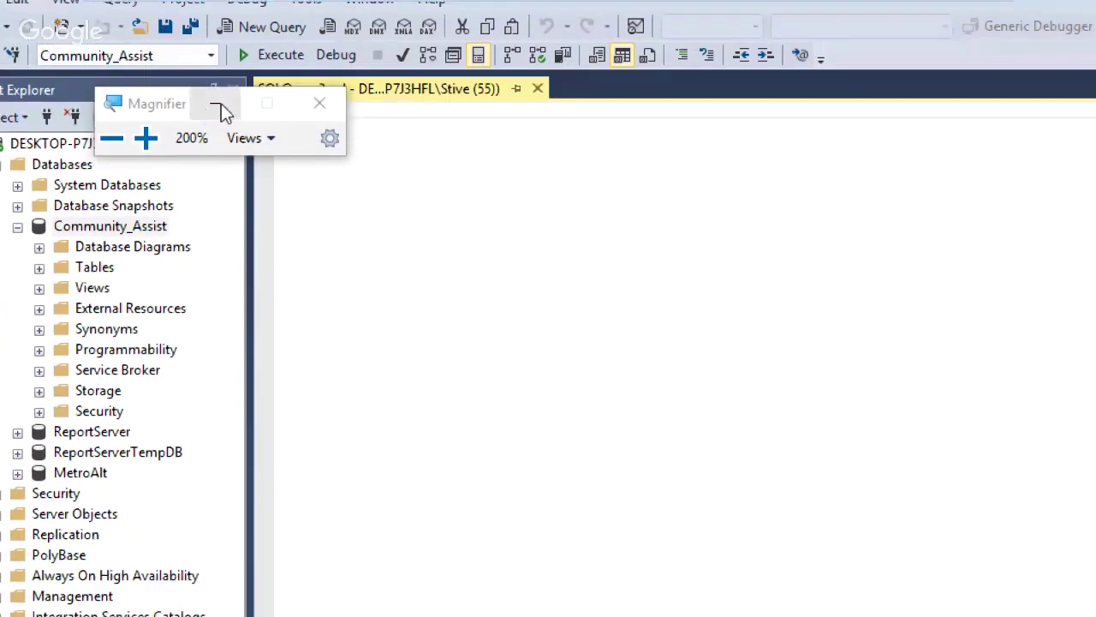
pyautogui.click(215, 103)
# Step: Write the query "Select * from GrantType" in the new query window and execute it against Community_Assist
pyautogui.write('S')
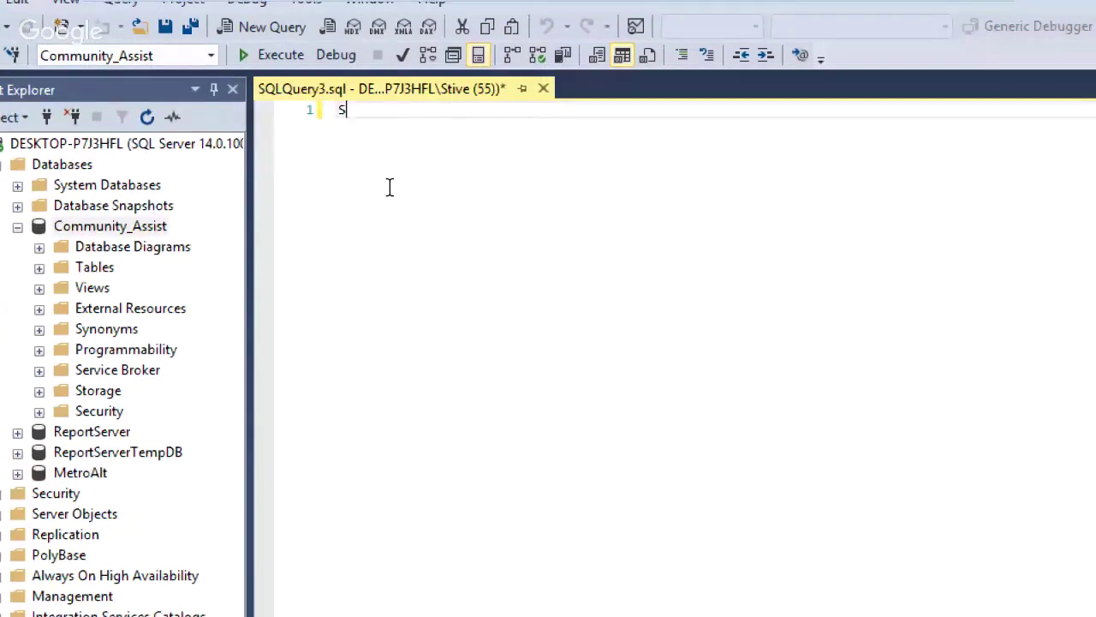
pyautogui.write('elect * from GrantType')
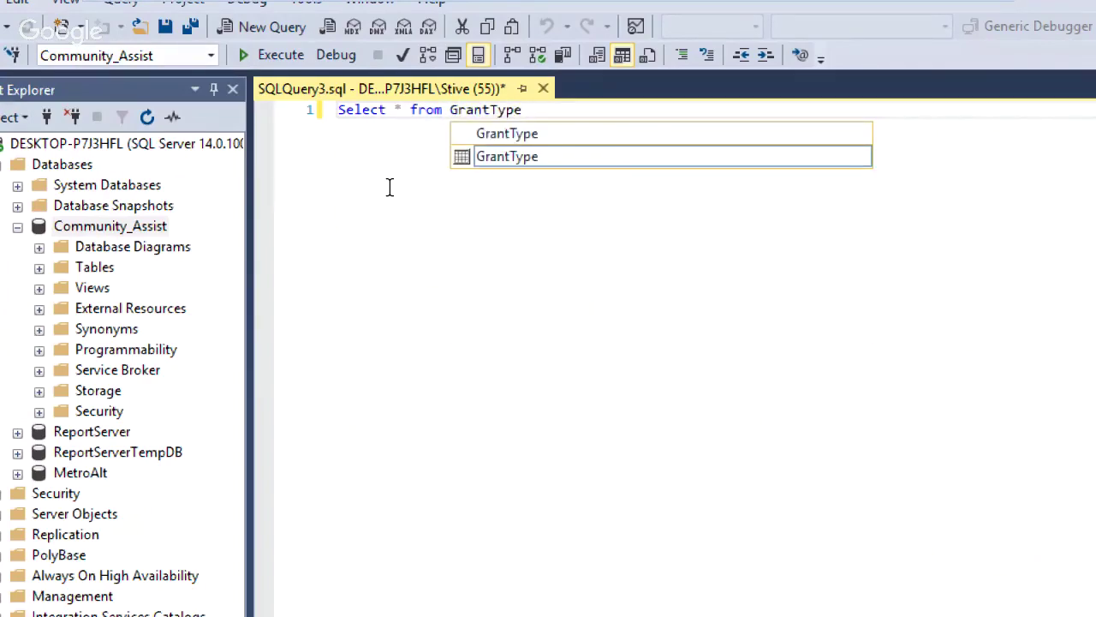
pyautogui.moveTo(378, 186); pyautogui.dragTo(363, 175)
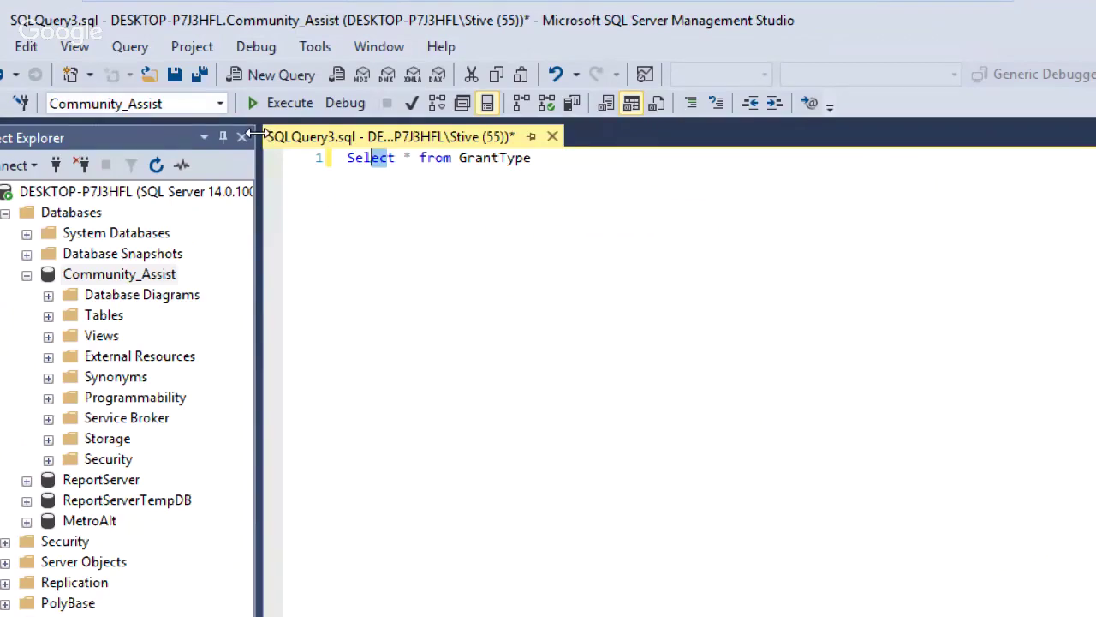
pyautogui.click(282, 103)
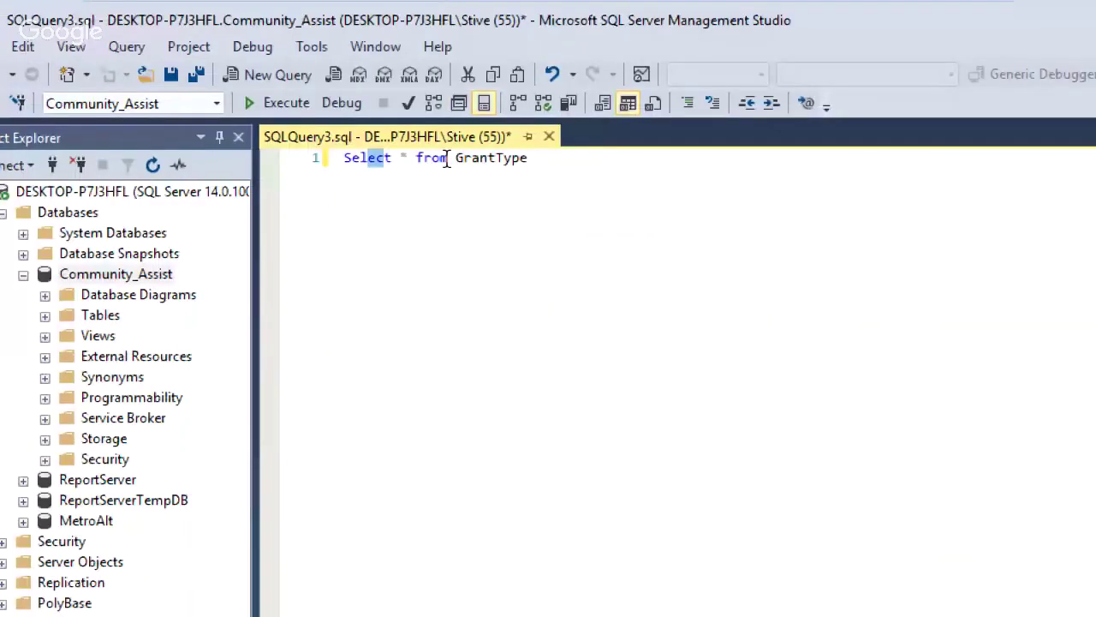
pyautogui.click(447, 158)
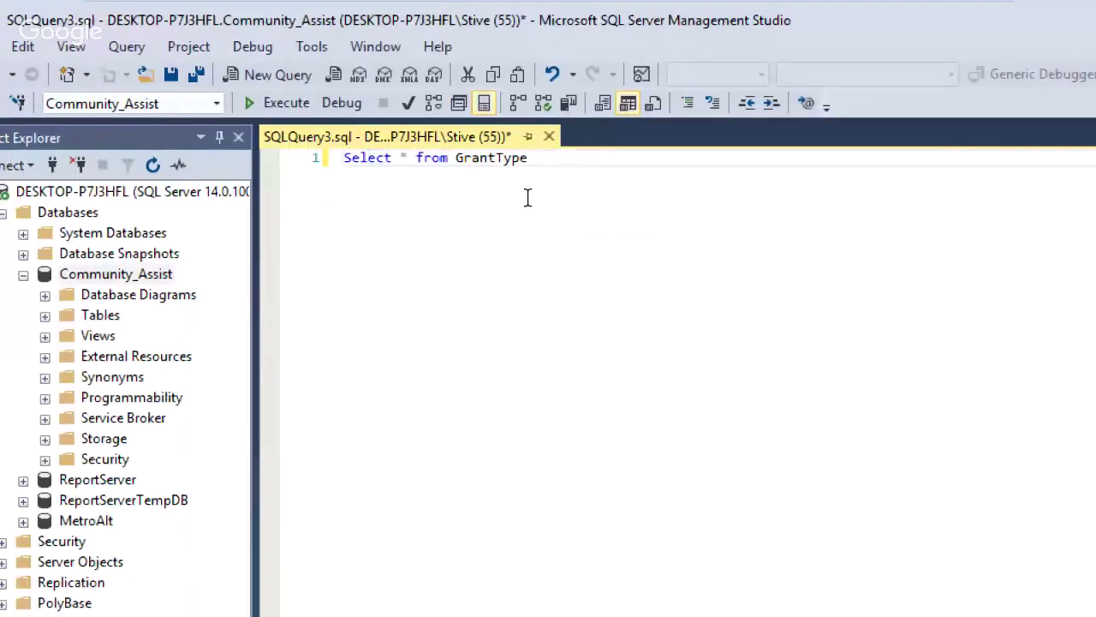
pyautogui.click(248, 104)
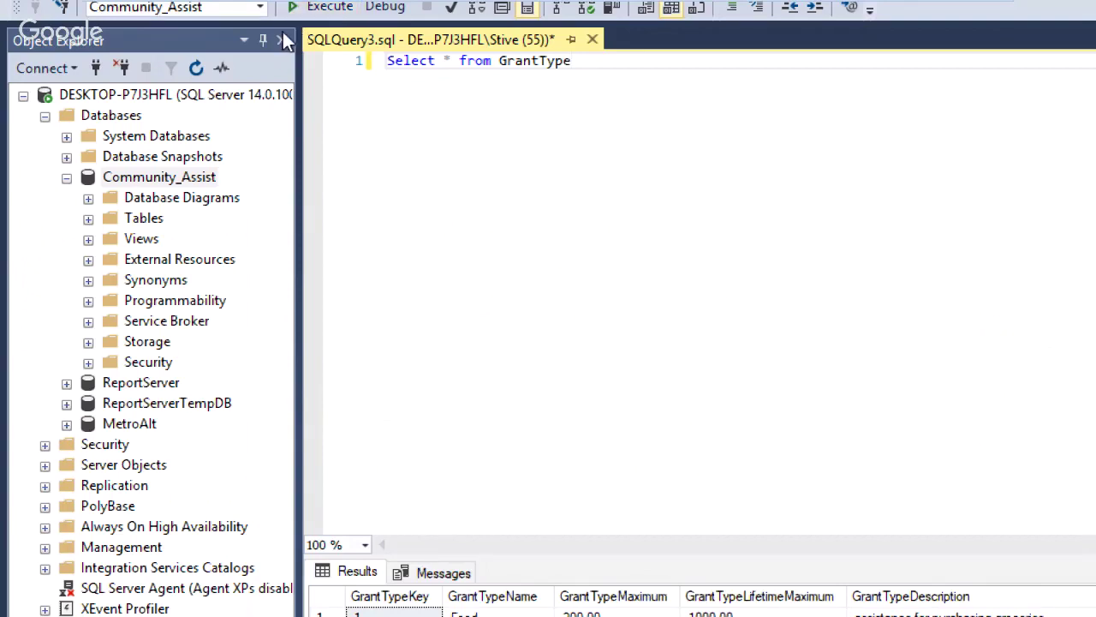
# Step: Start the Export Data wizard for the Community_Assist database and continue past its welcome page
pyautogui.rightClick(181, 180)
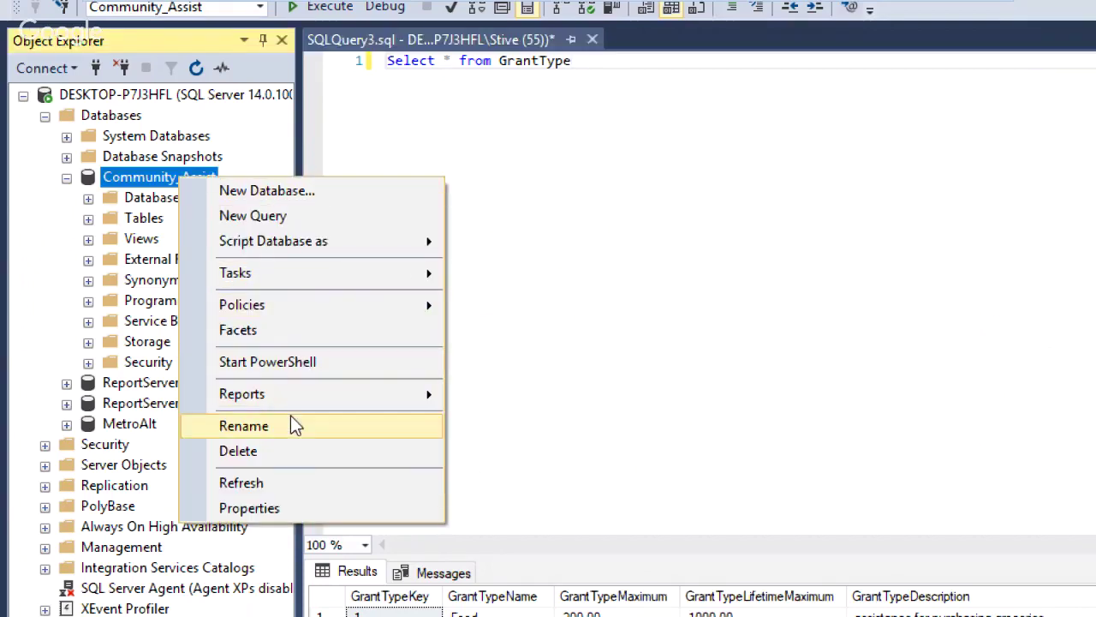
pyautogui.moveTo(315, 279)
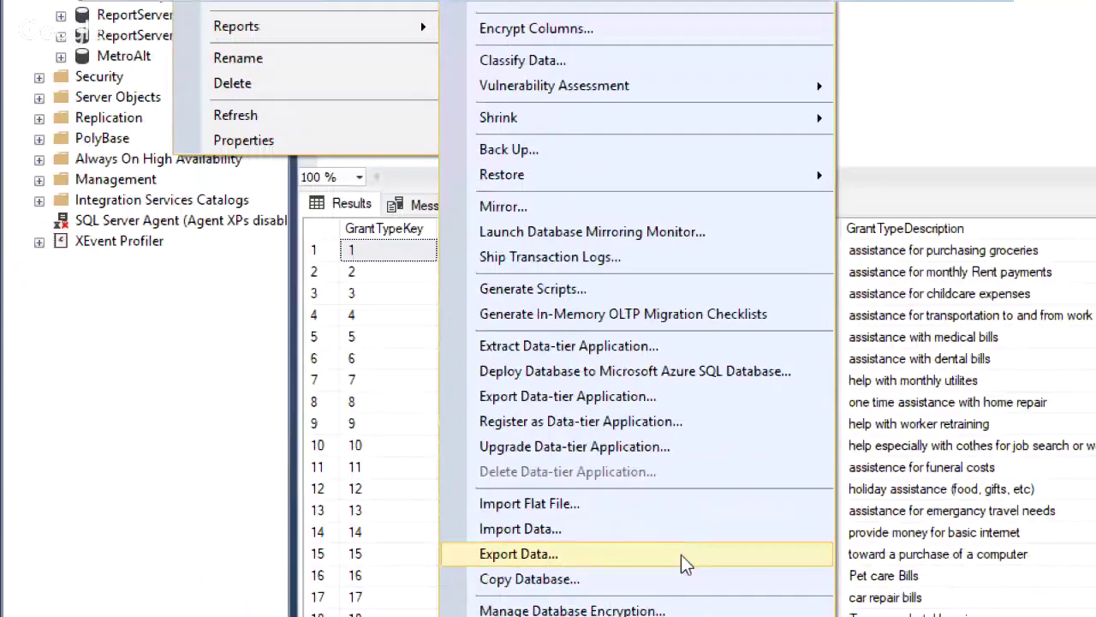
pyautogui.click(681, 554)
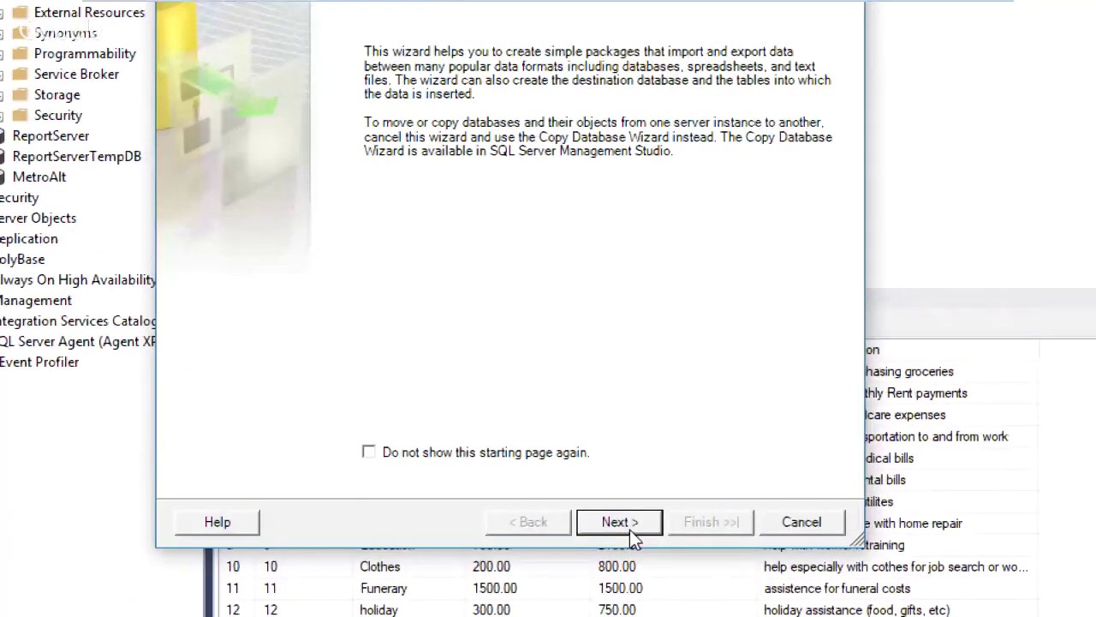
pyautogui.click(630, 524)
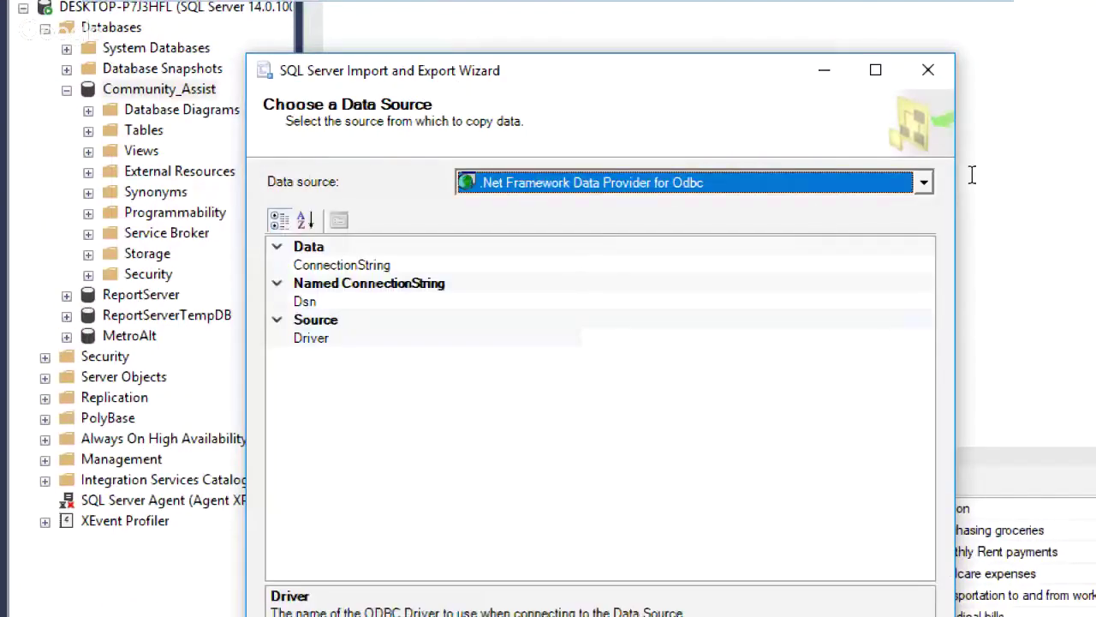
# Step: Set the export's data source to SQL Server Native Client 11.0 with Community_Assist, and its destination to Flat File Destination
pyautogui.click(924, 186)
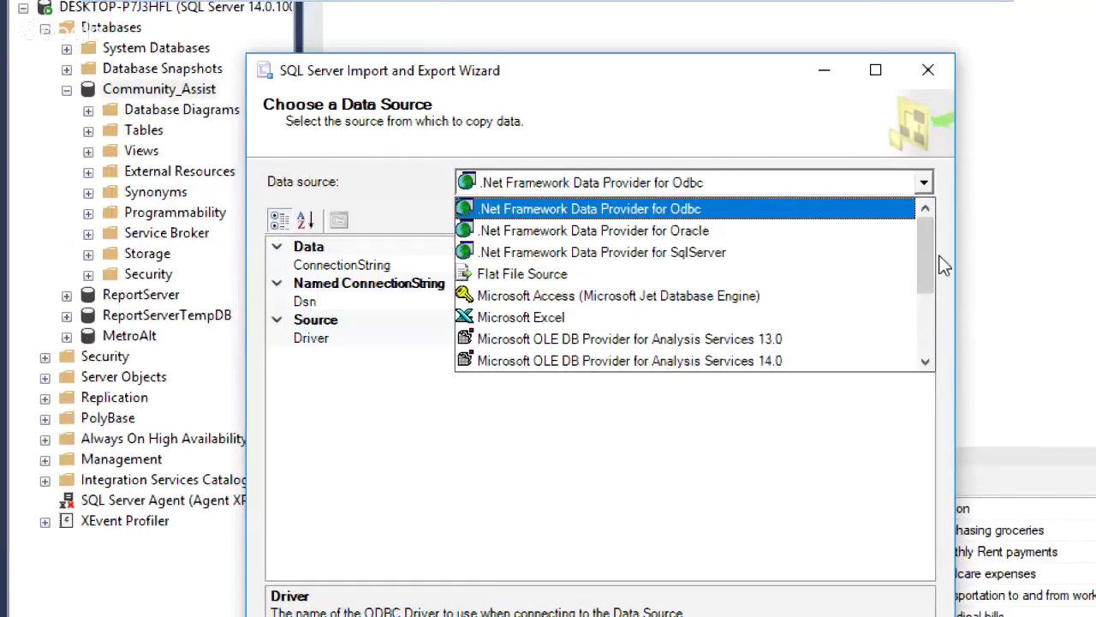
pyautogui.moveTo(925, 271); pyautogui.dragTo(925, 360)
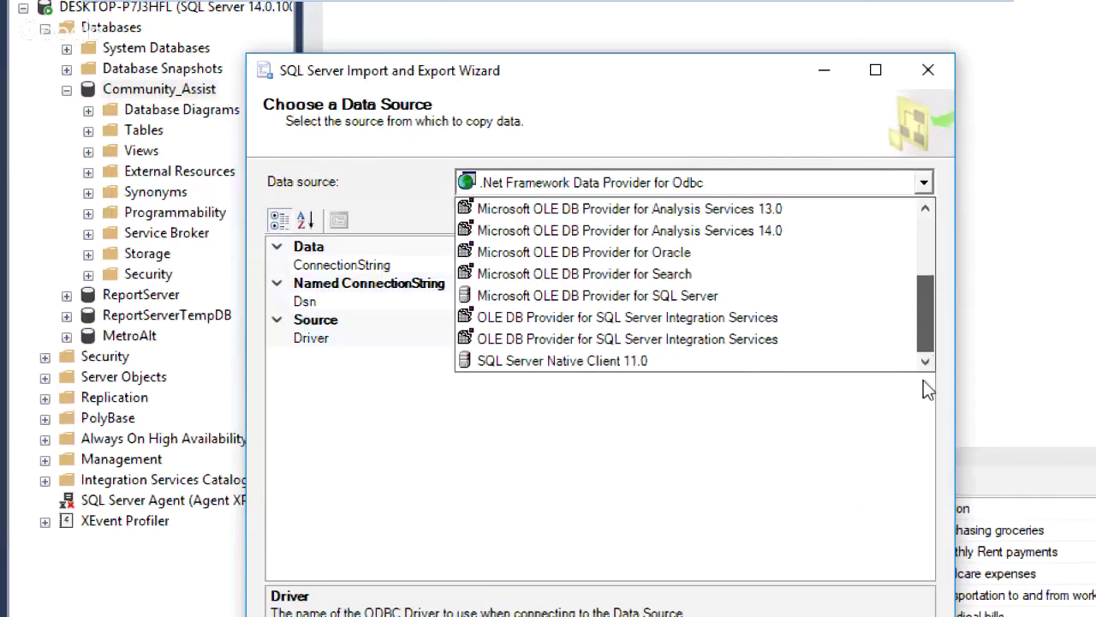
pyautogui.click(604, 361)
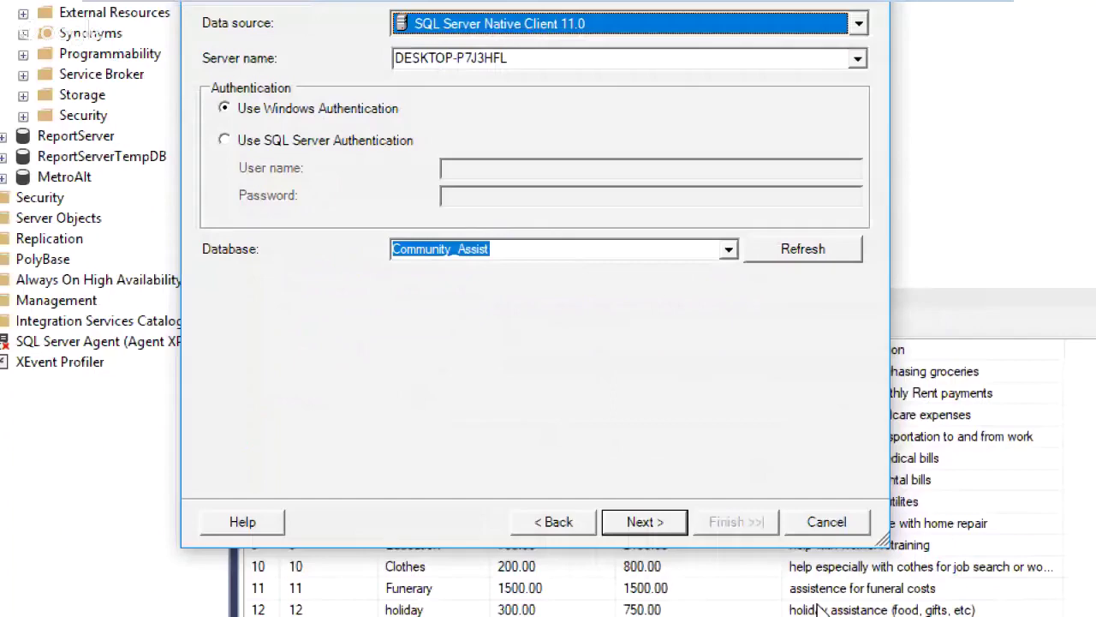
pyautogui.click(668, 523)
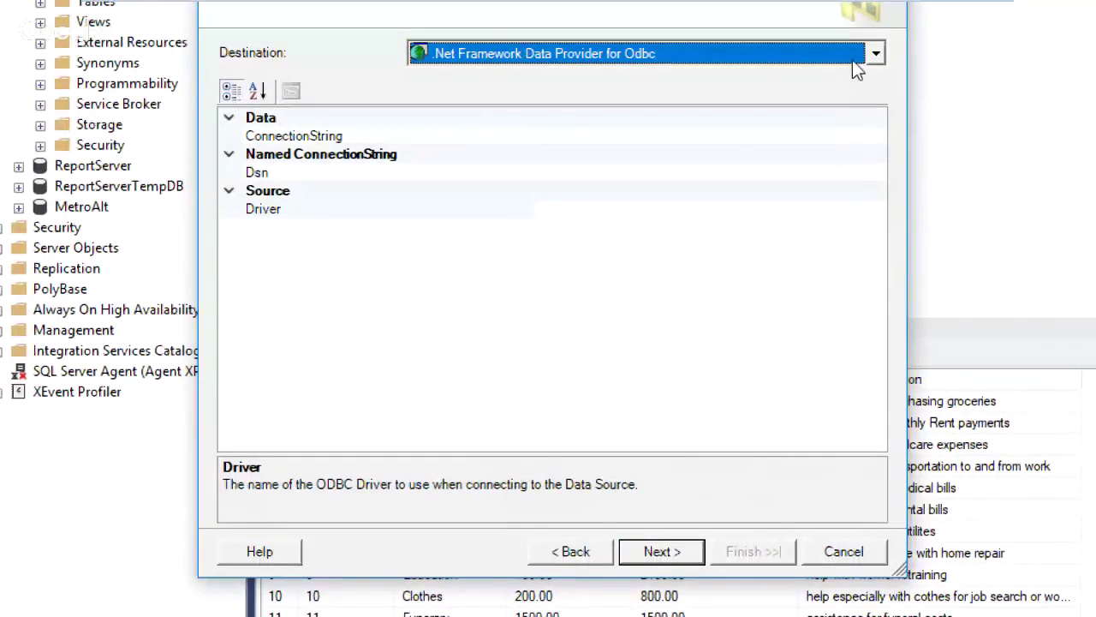
pyautogui.click(875, 53)
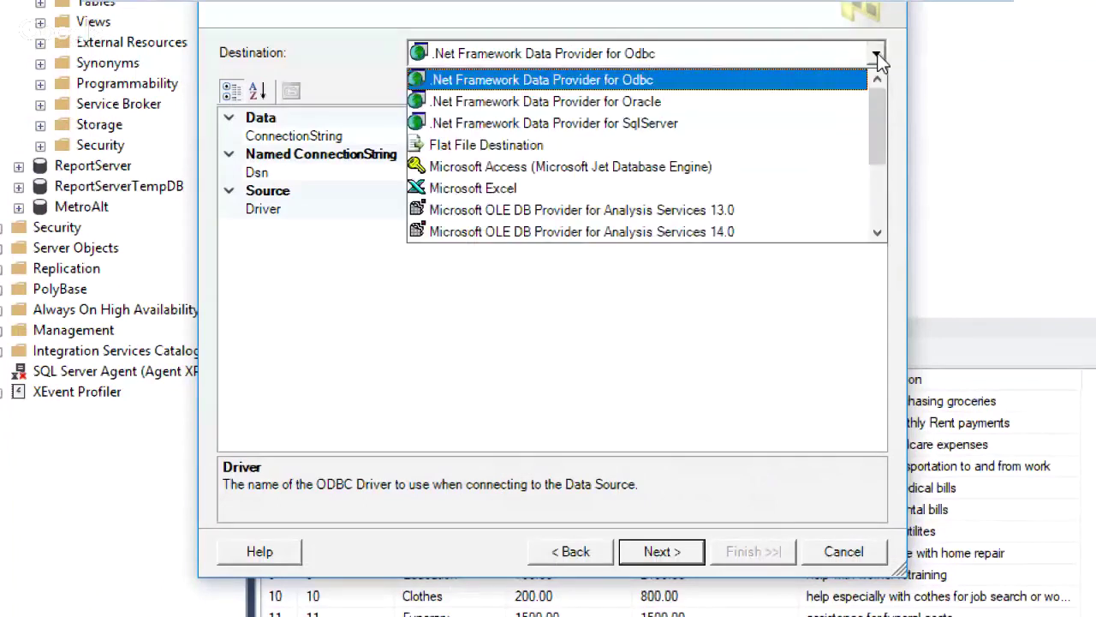
pyautogui.click(638, 147)
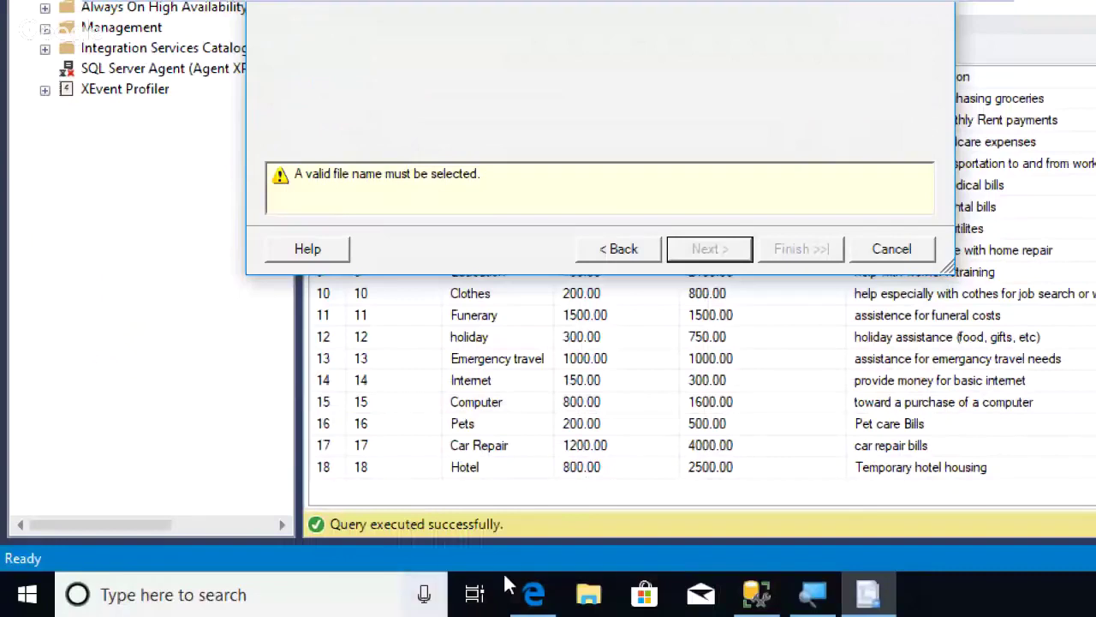
# Step: Switch to File Explorer, create a folder named Temp on Local Disk (C:) and open it
pyautogui.click(590, 596)
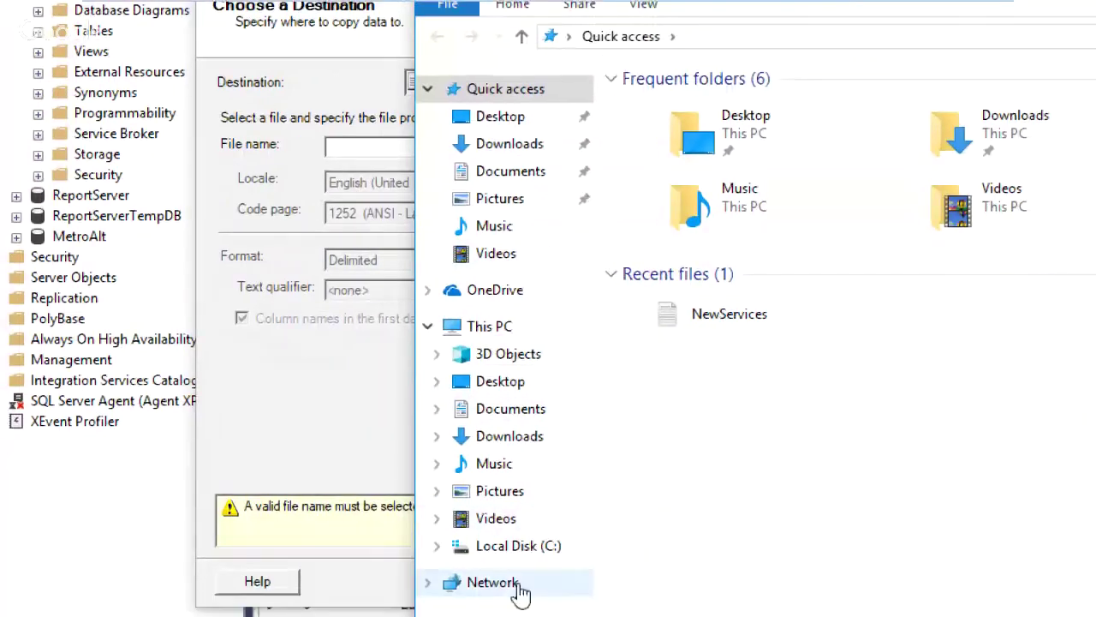
pyautogui.click(478, 572)
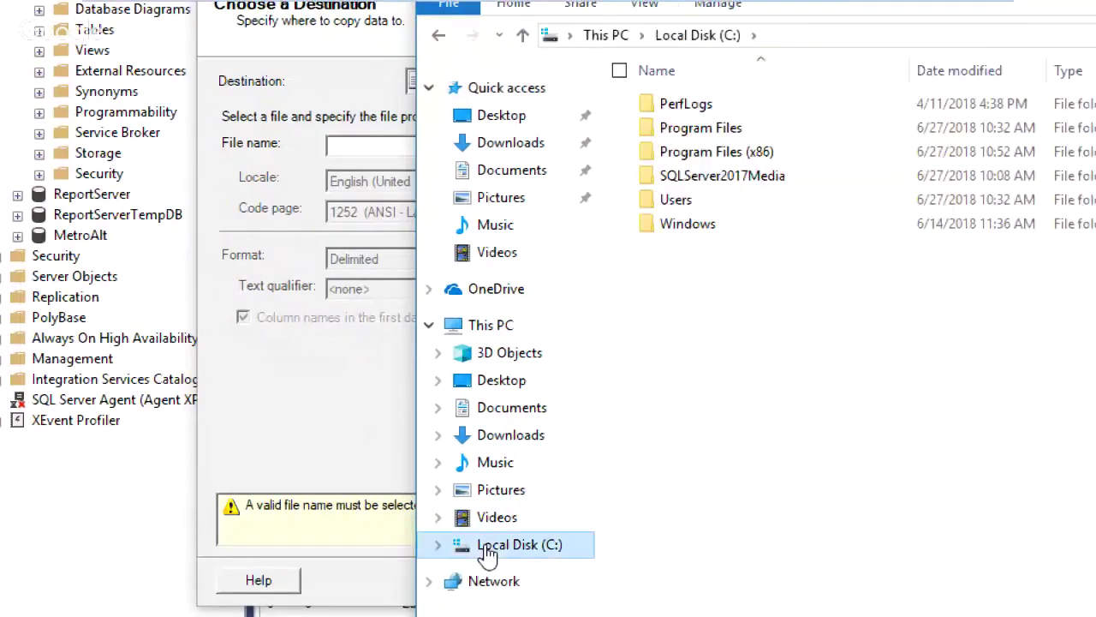
pyautogui.rightClick(704, 292)
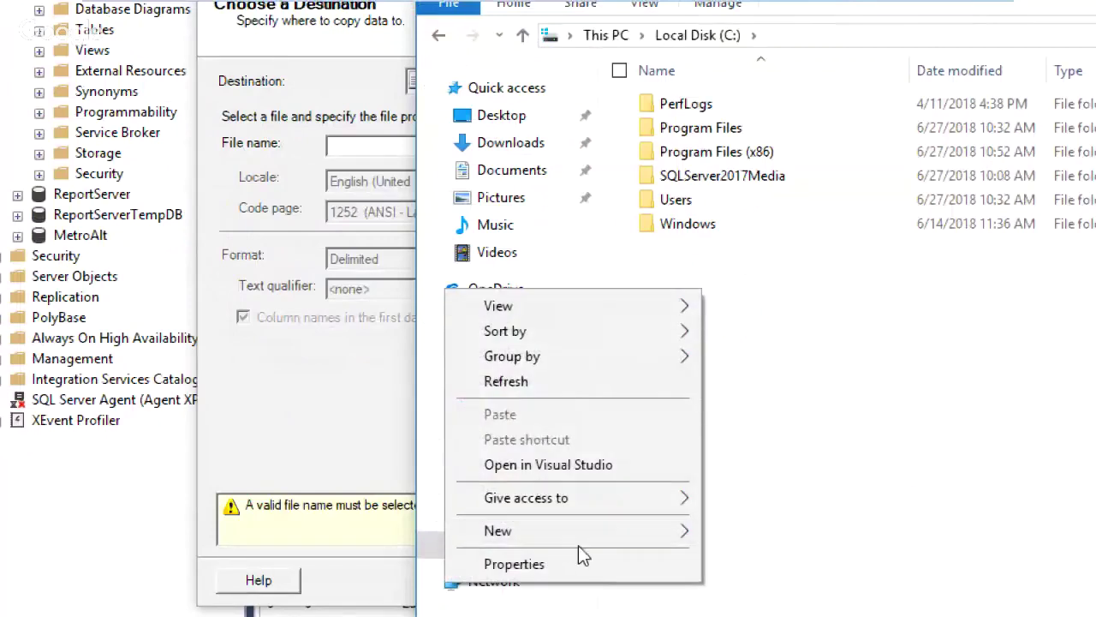
pyautogui.moveTo(578, 535)
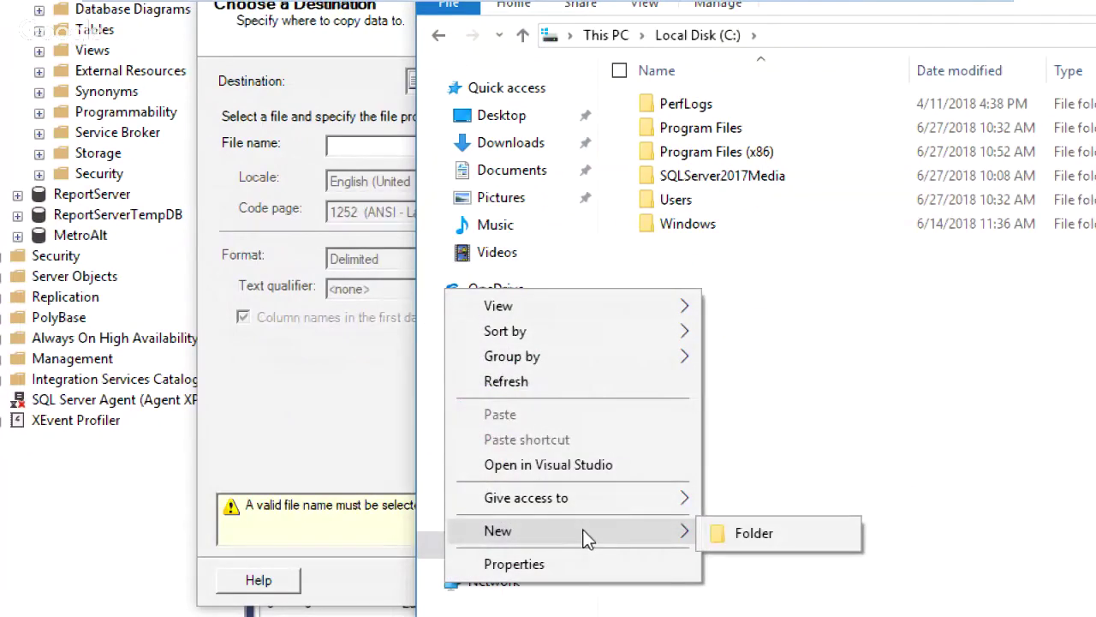
pyautogui.click(844, 533)
pyautogui.write('Temp')
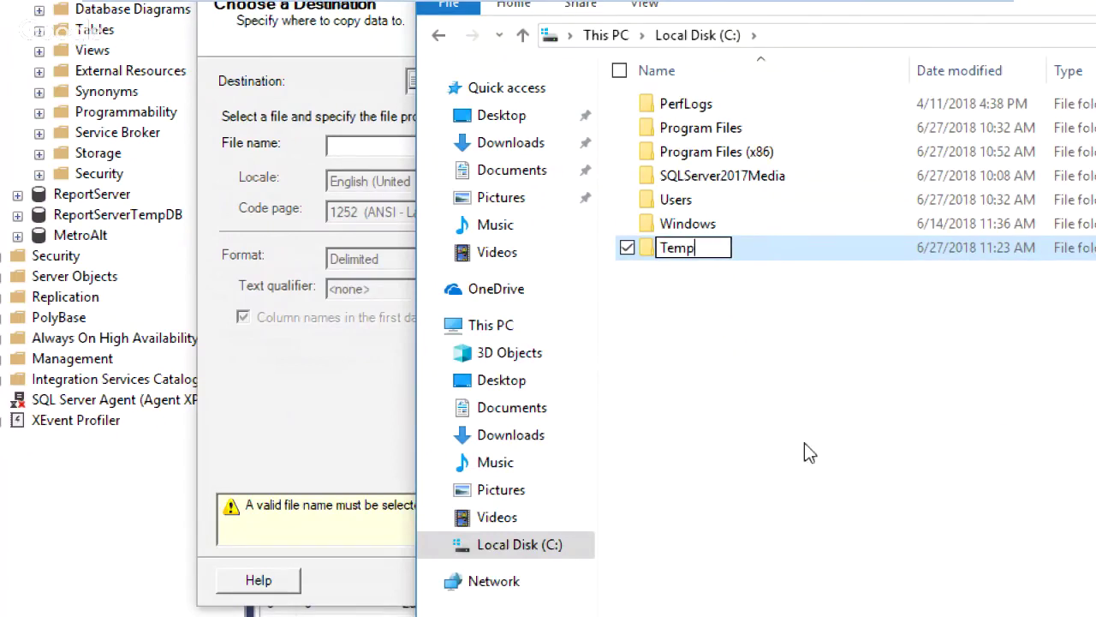
pyautogui.click(756, 293)
pyautogui.doubleClick(647, 246)
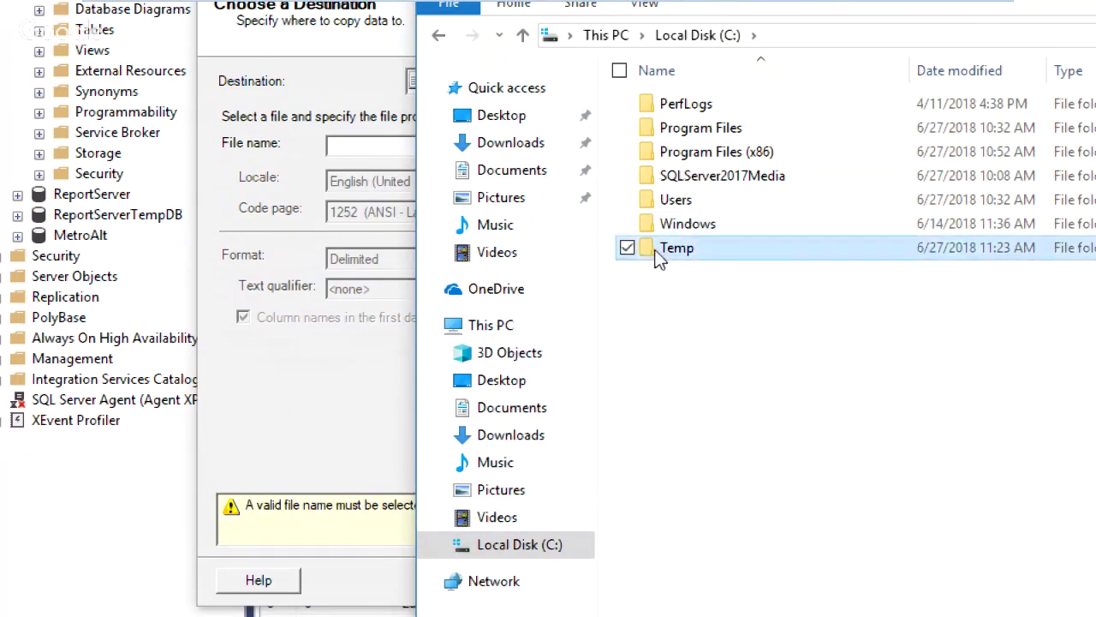
# Step: Create a new text document named Employee.txt in the Temp folder
pyautogui.rightClick(735, 243)
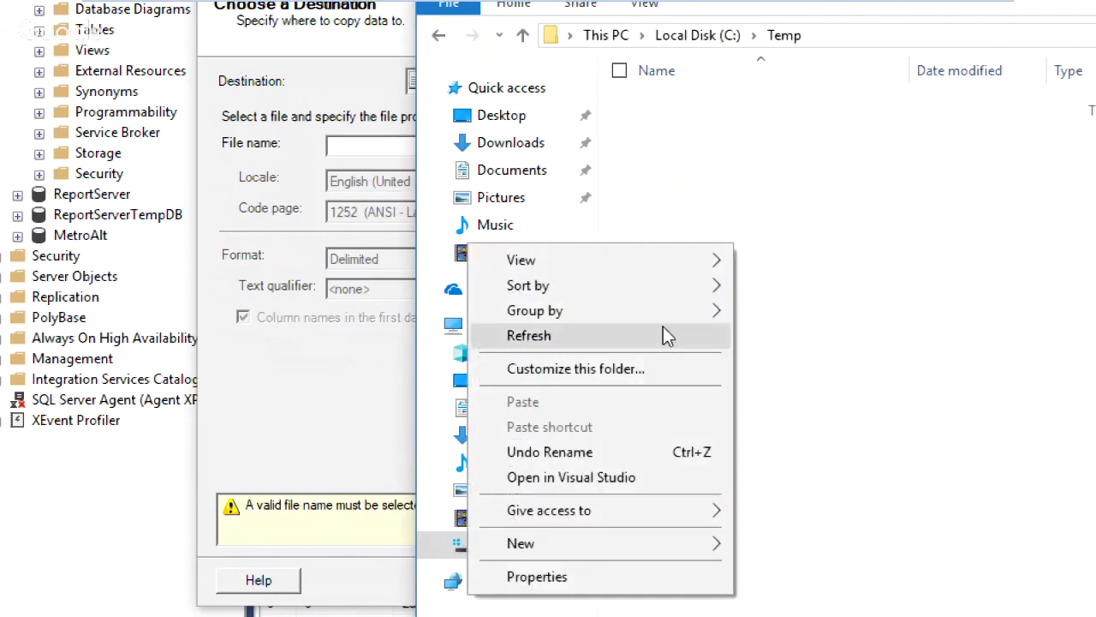
pyautogui.moveTo(581, 554)
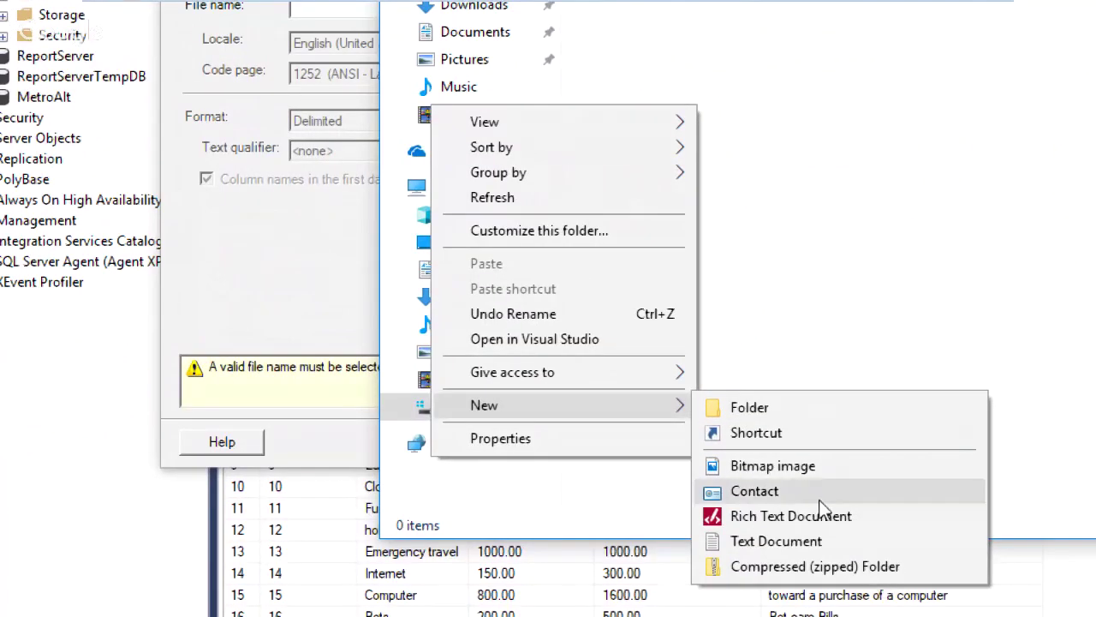
pyautogui.click(829, 542)
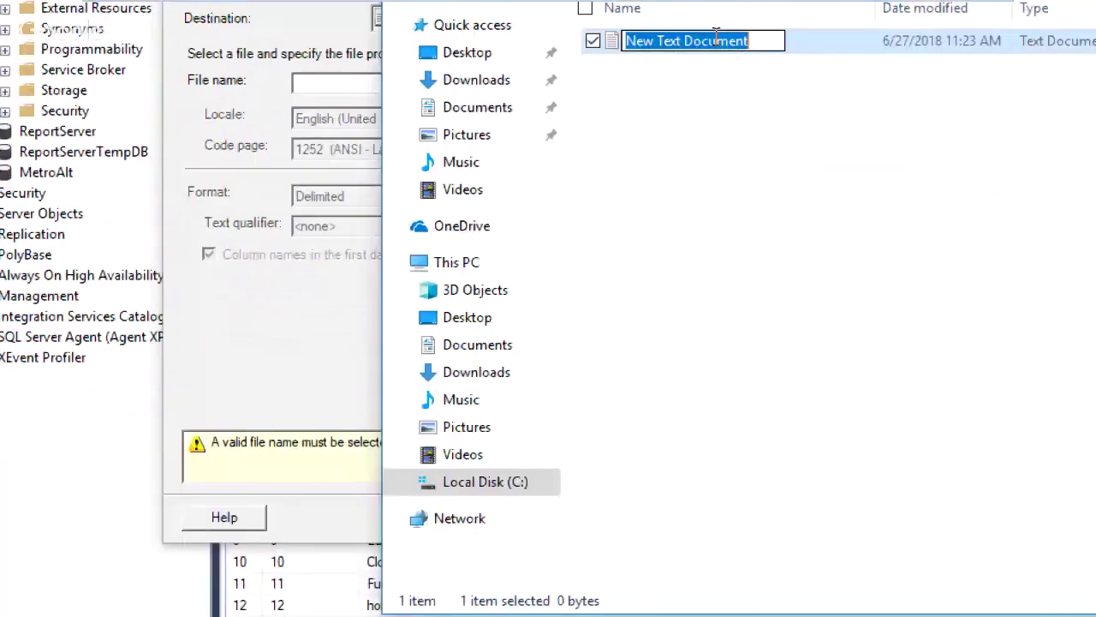
pyautogui.write('E')
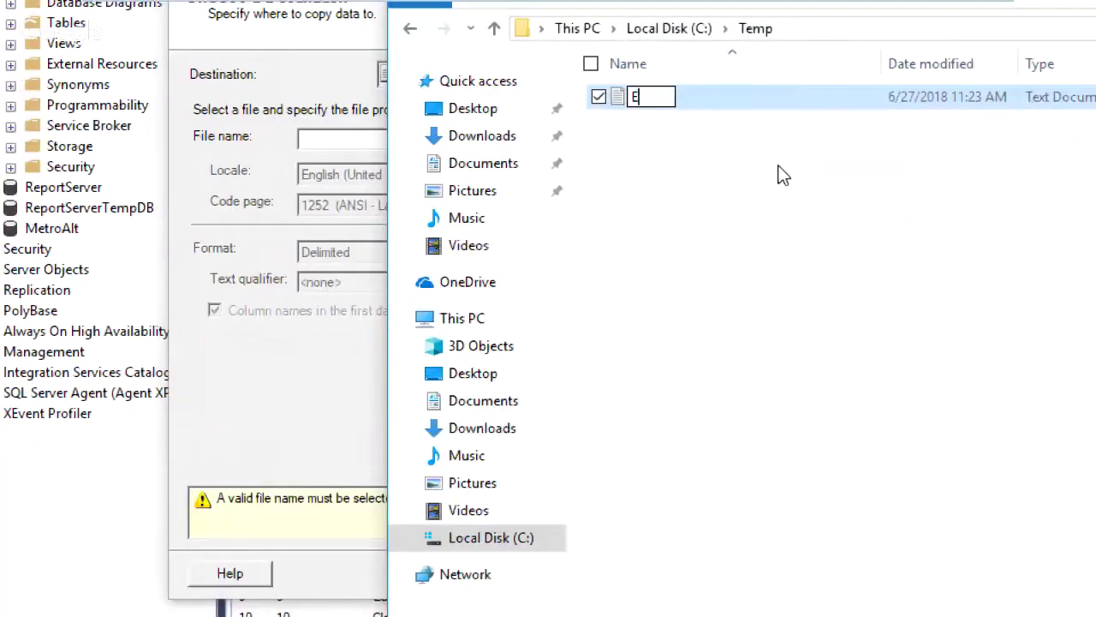
pyautogui.write('mployee')
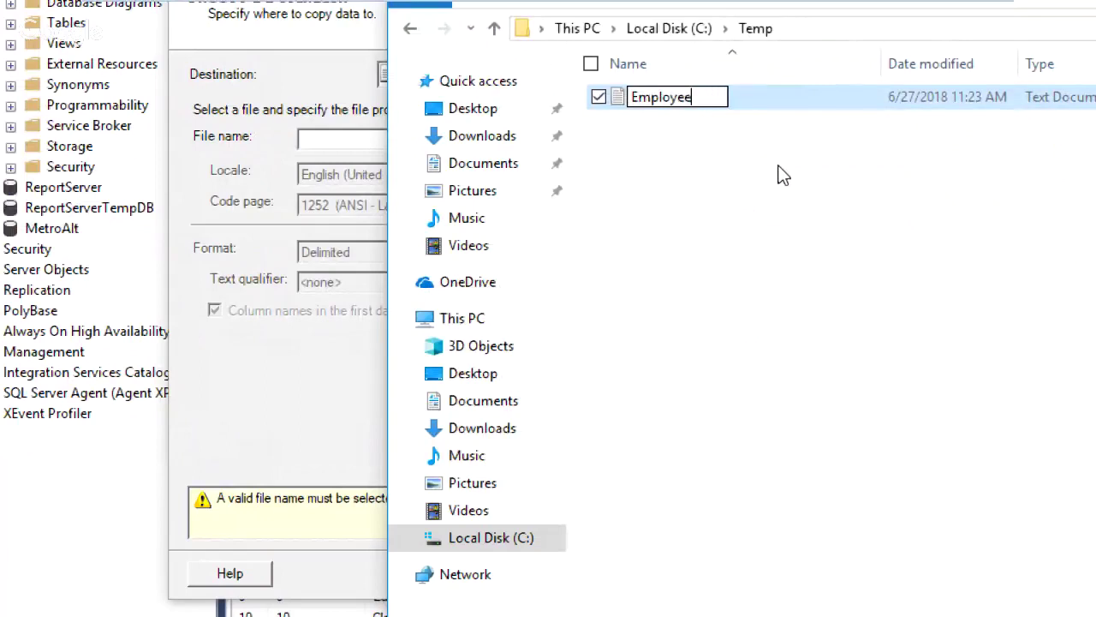
pyautogui.write('.txt')
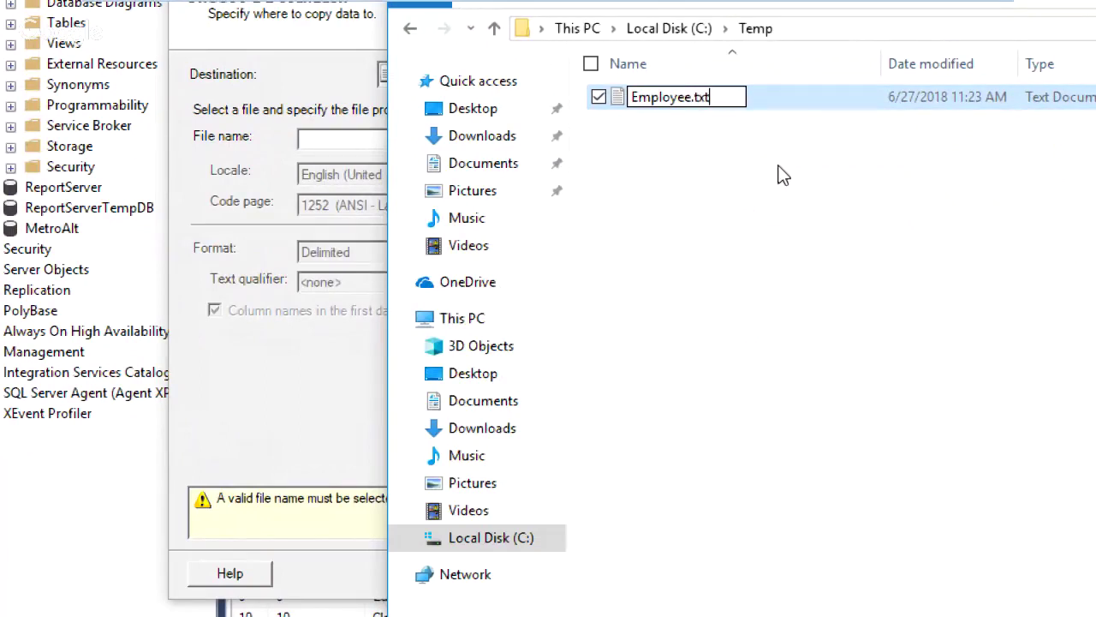
pyautogui.click(777, 174)
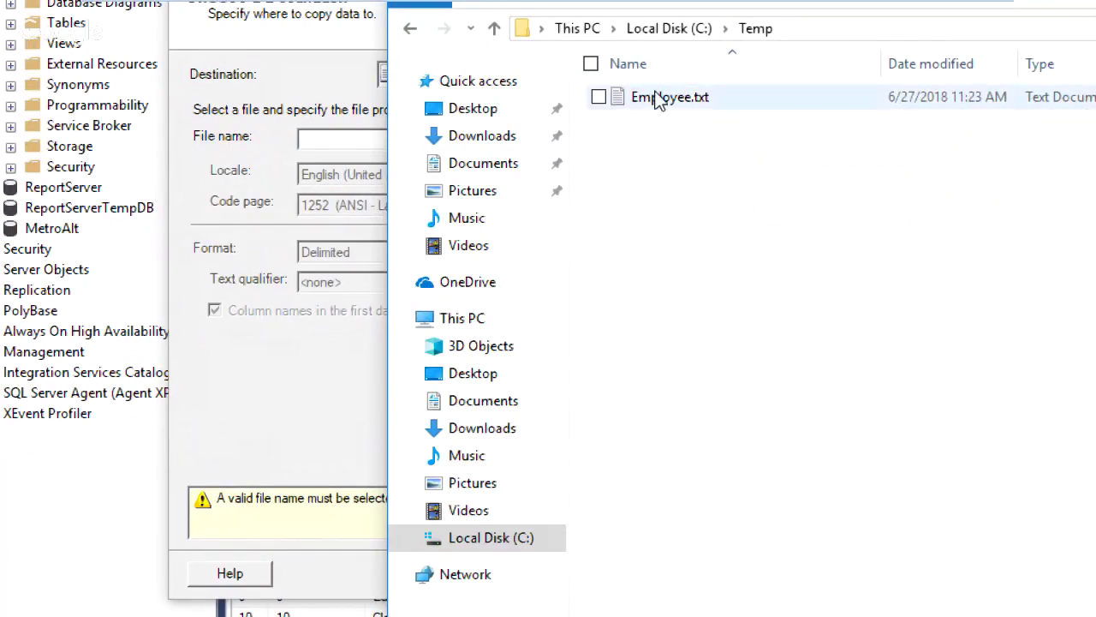
# Step: Open Employee.txt in Notepad and save it under the same name with UTF-8 encoding, replacing the existing file
pyautogui.doubleClick(660, 91)
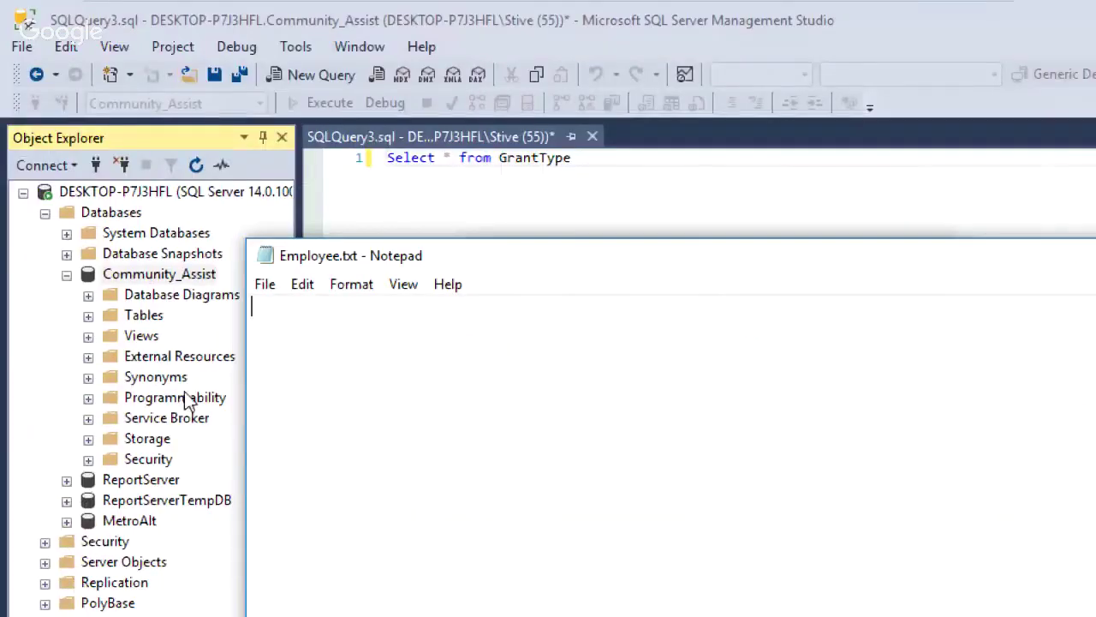
pyautogui.click(265, 286)
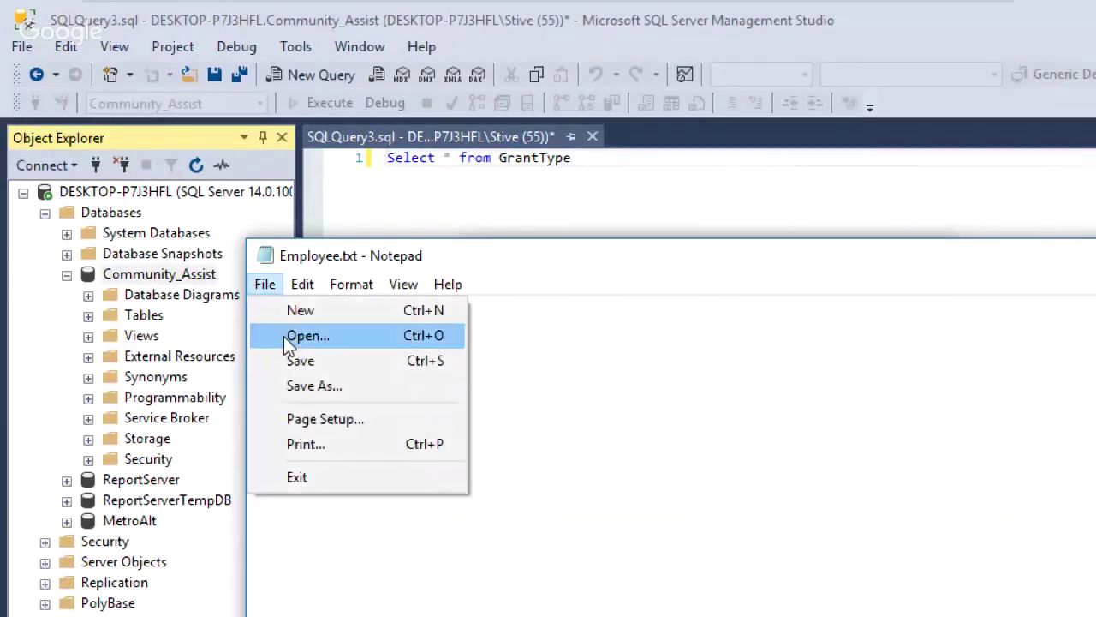
pyautogui.click(308, 386)
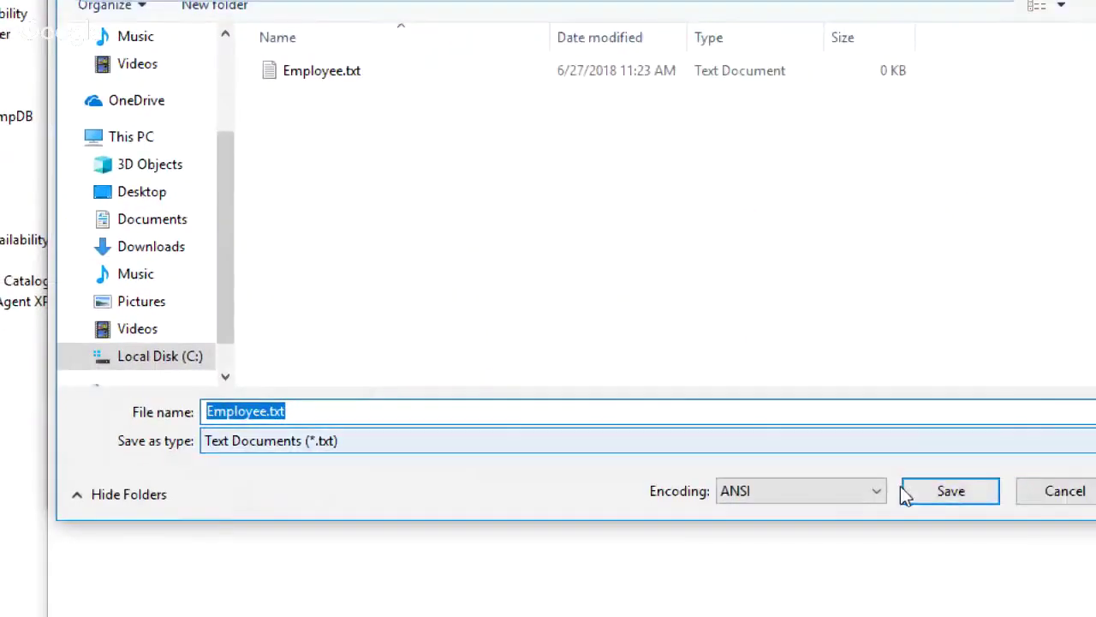
pyautogui.click(876, 491)
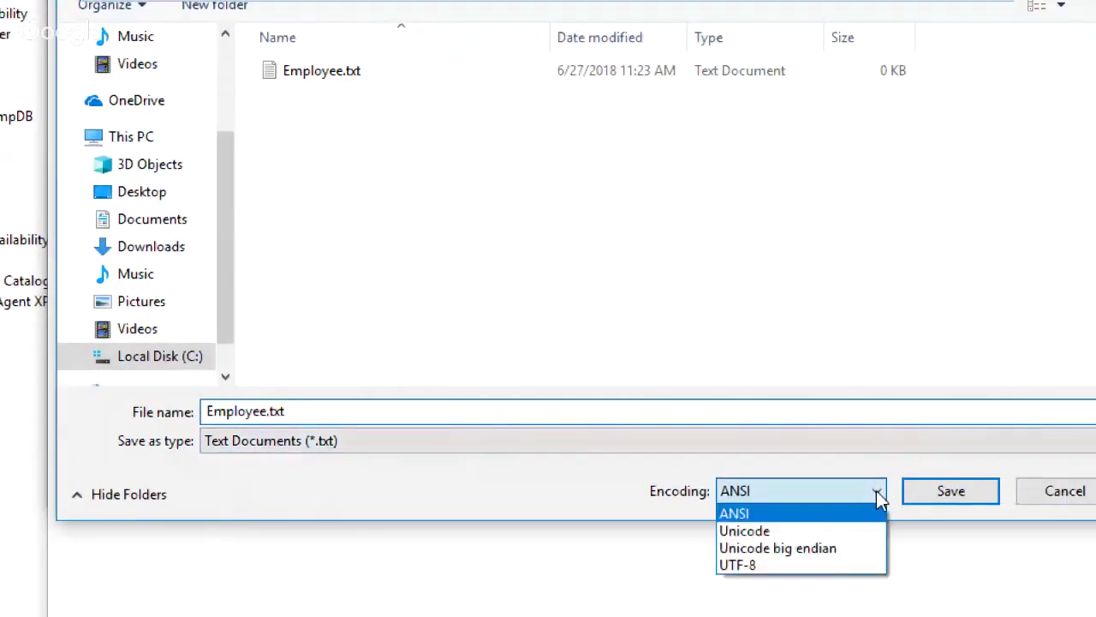
pyautogui.click(822, 567)
pyautogui.click(951, 491)
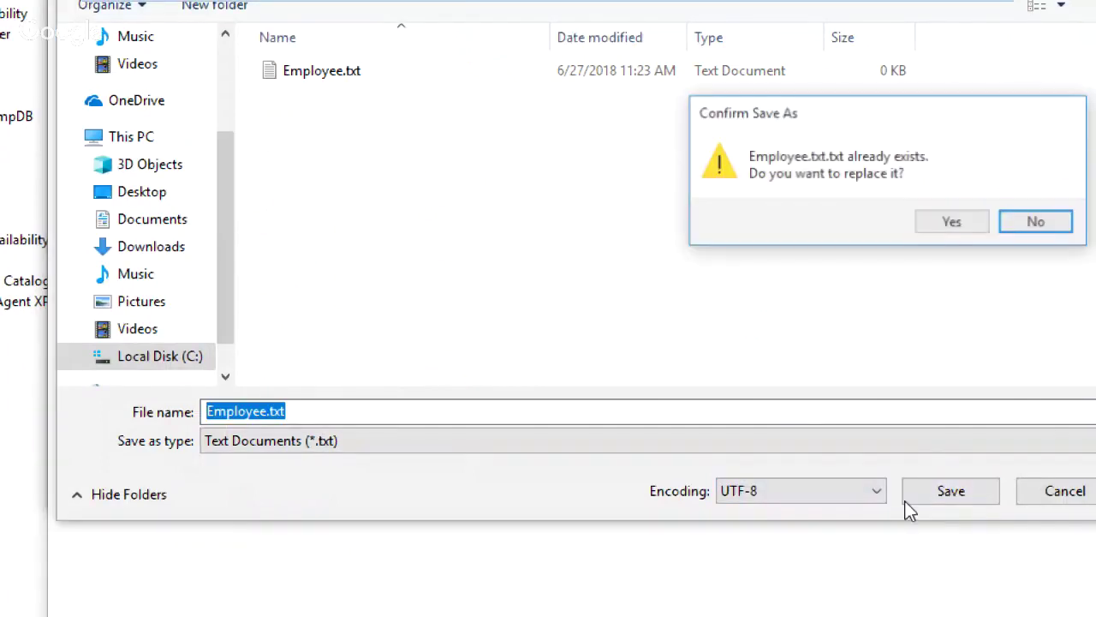
pyautogui.click(955, 223)
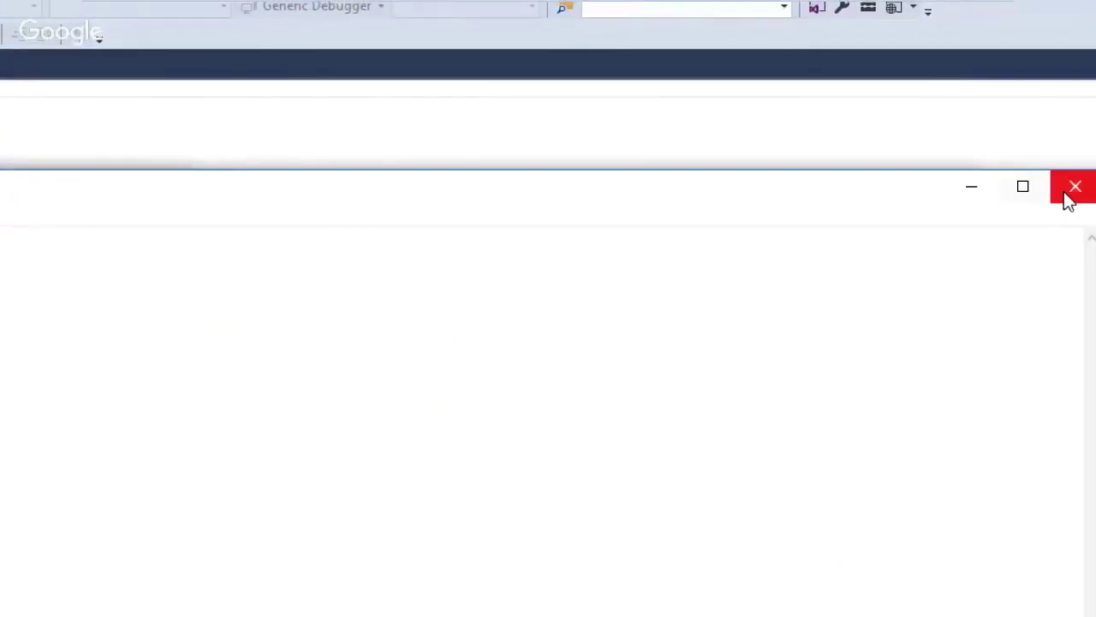
# Step: Close Notepad, return to the export wizard and choose Employee.txt in C:\Temp as the flat file destination
pyautogui.click(1068, 190)
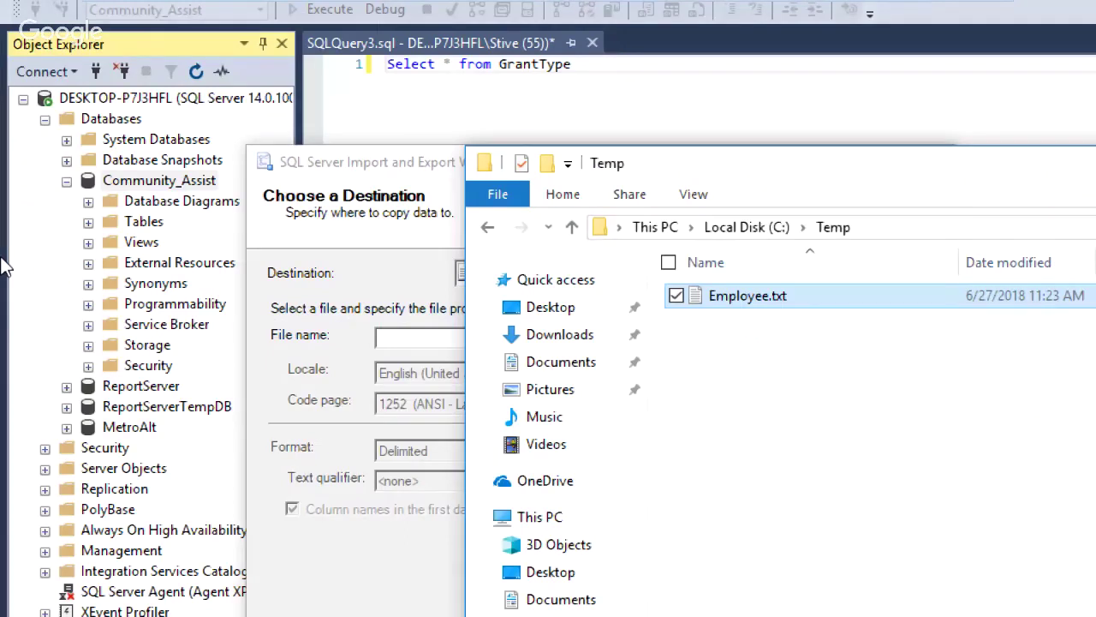
pyautogui.click(397, 275)
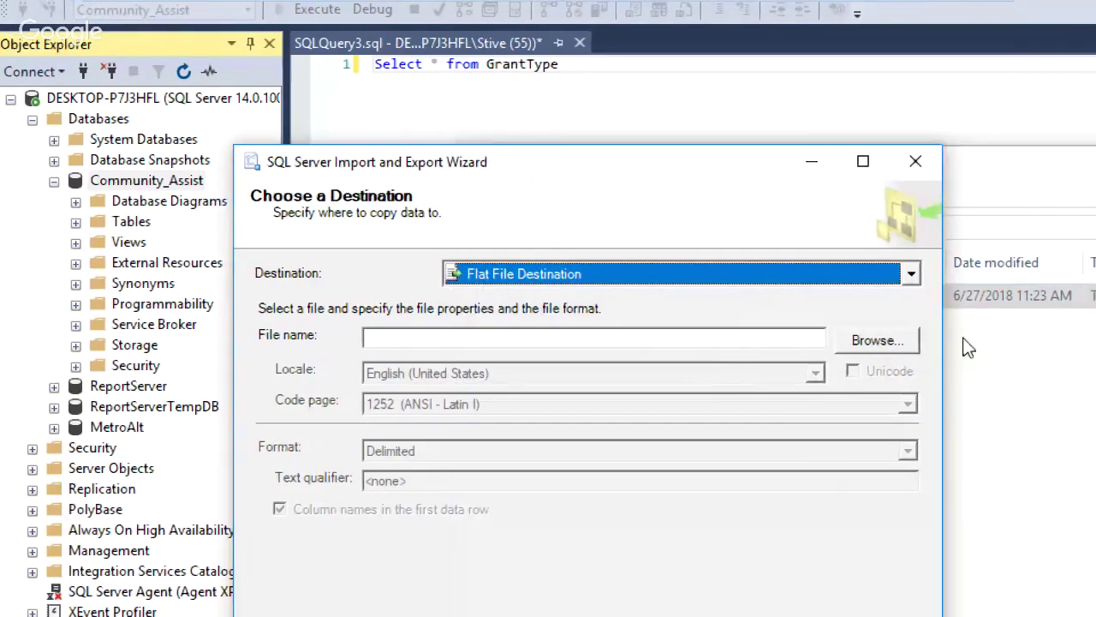
pyautogui.click(866, 338)
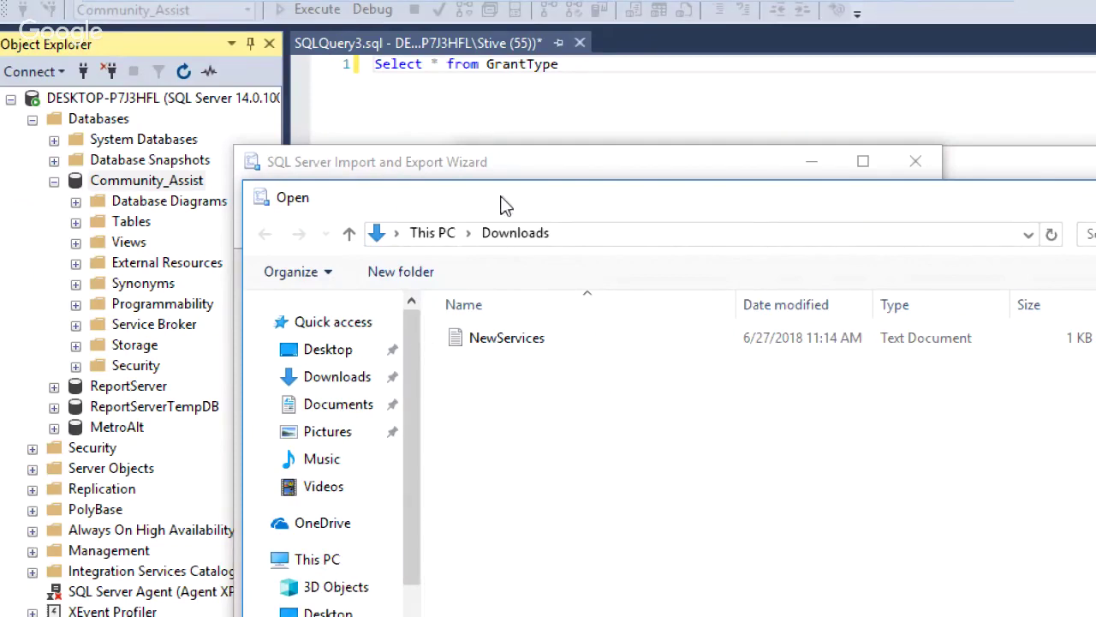
pyautogui.moveTo(502, 202); pyautogui.dragTo(437, 50)
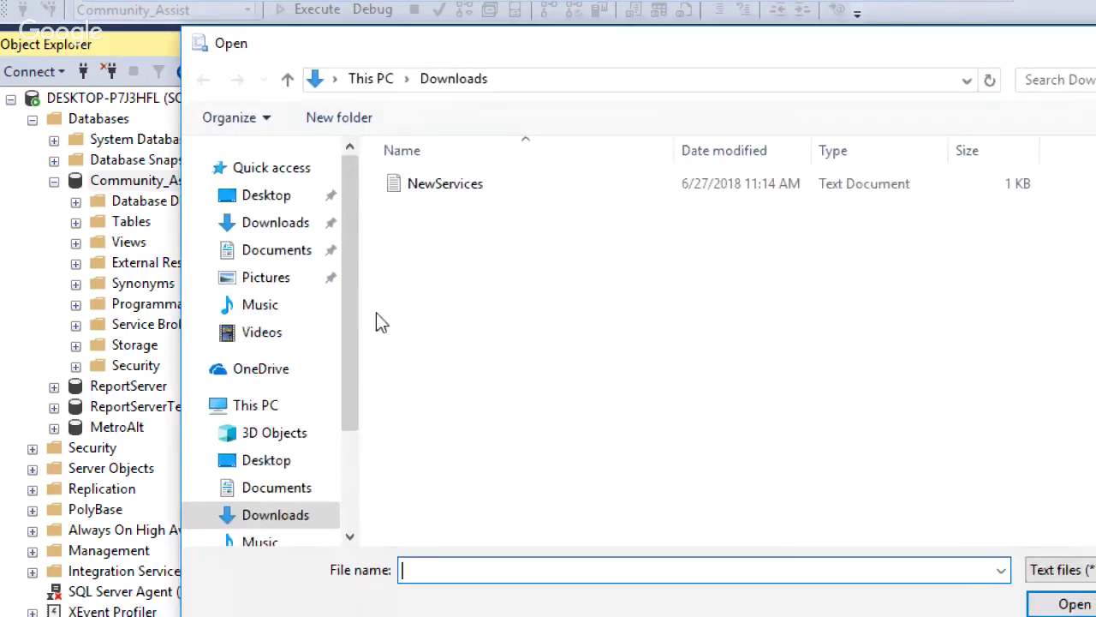
pyautogui.moveTo(345, 411); pyautogui.dragTo(363, 496)
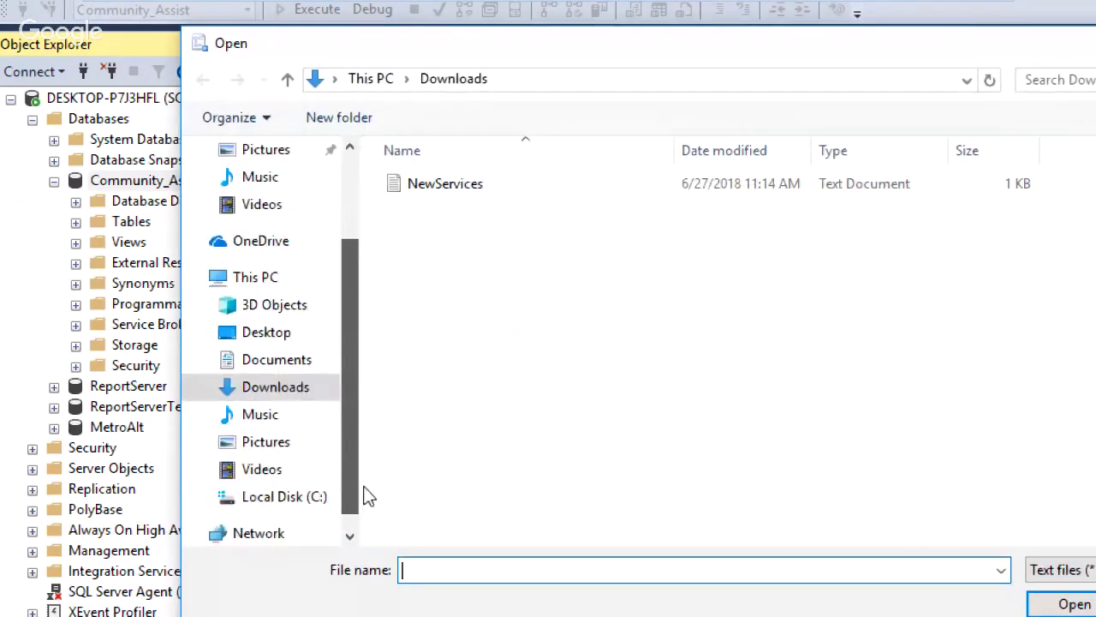
pyautogui.click(316, 500)
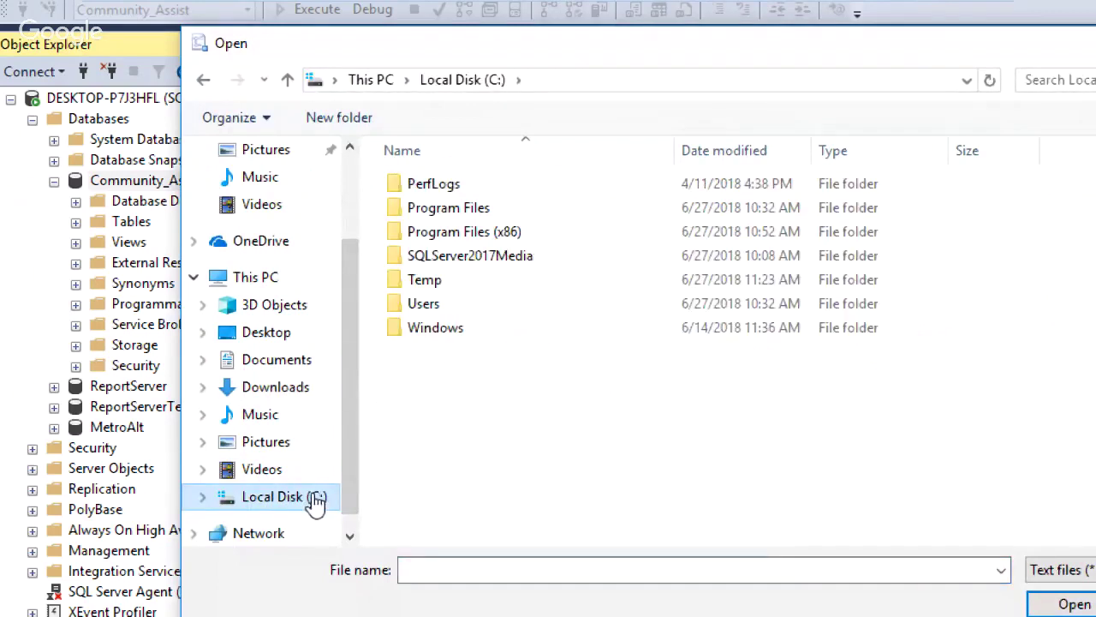
pyautogui.doubleClick(440, 279)
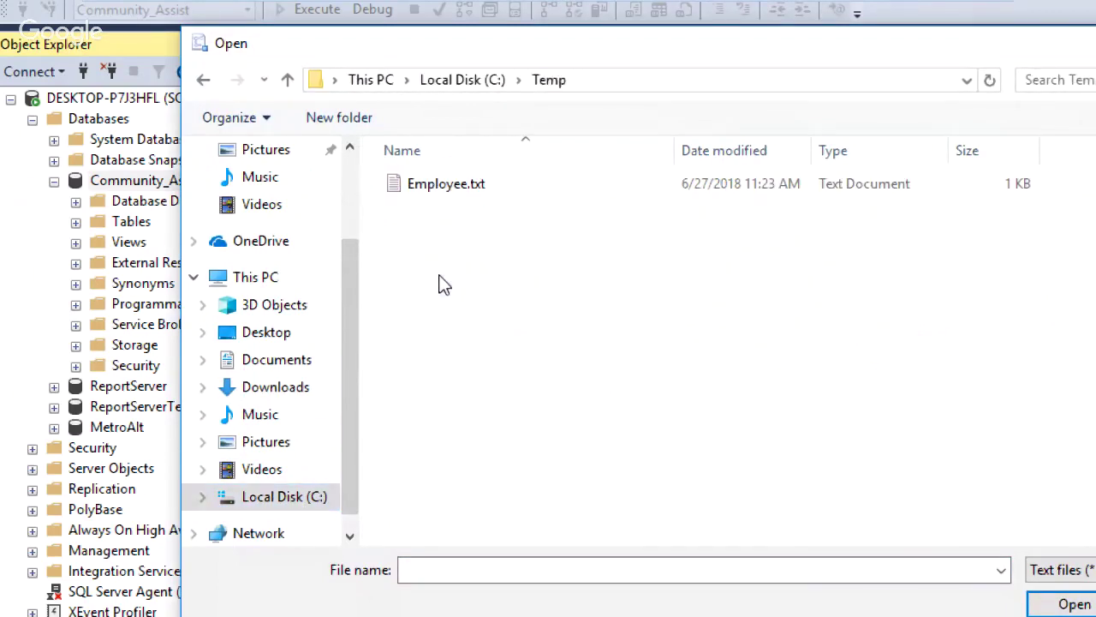
pyautogui.click(436, 183)
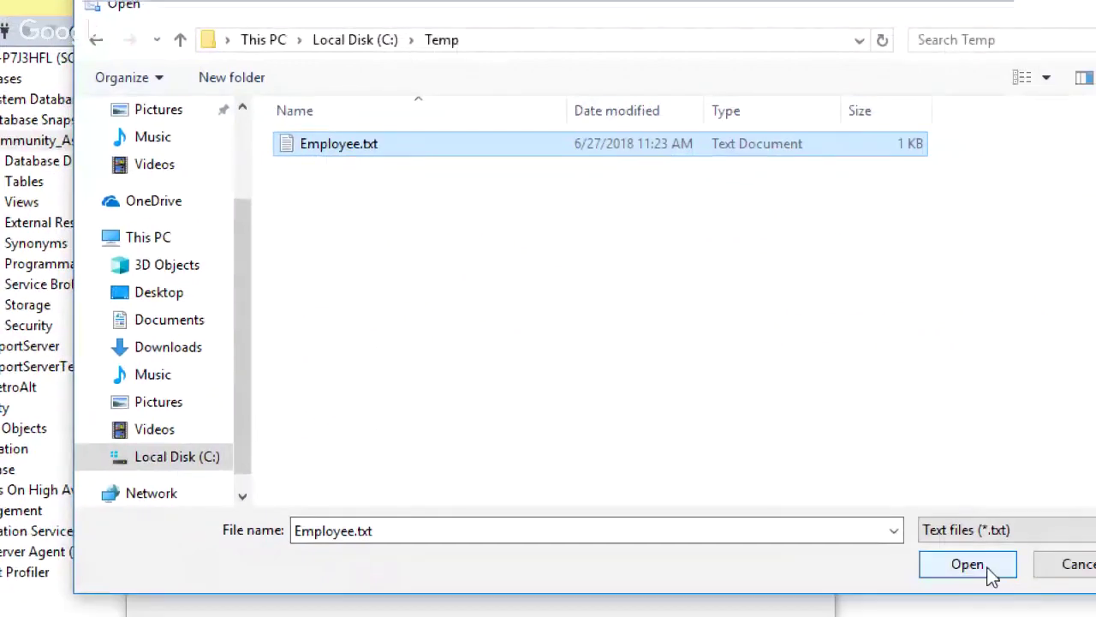
pyautogui.click(1011, 579)
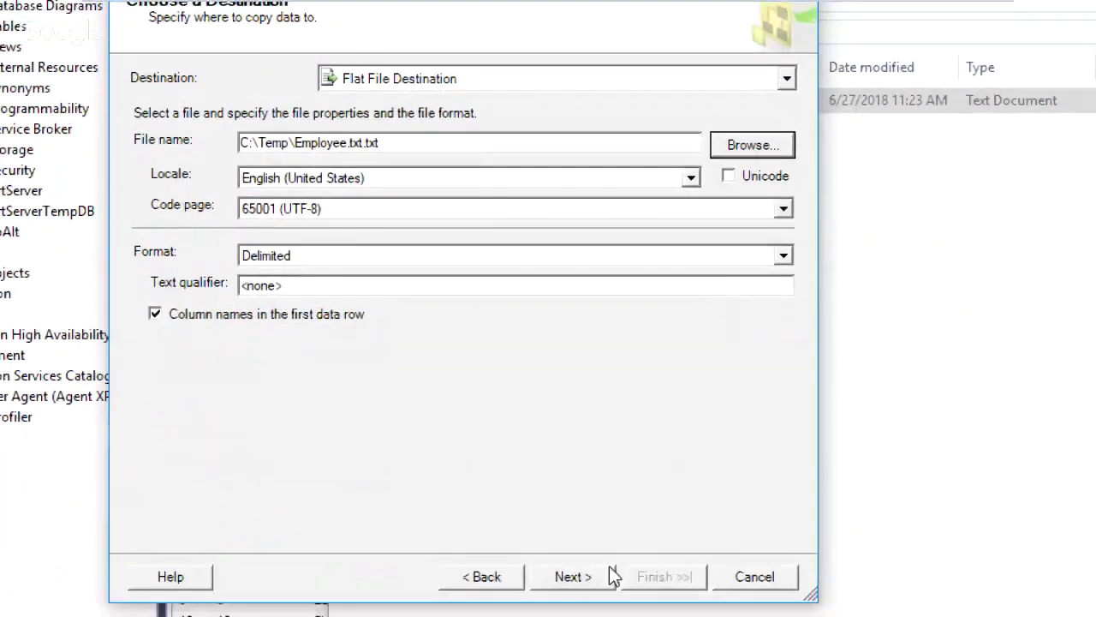
# Step: Accept the destination settings and choose to write a query to specify the data to transfer
pyautogui.click(584, 578)
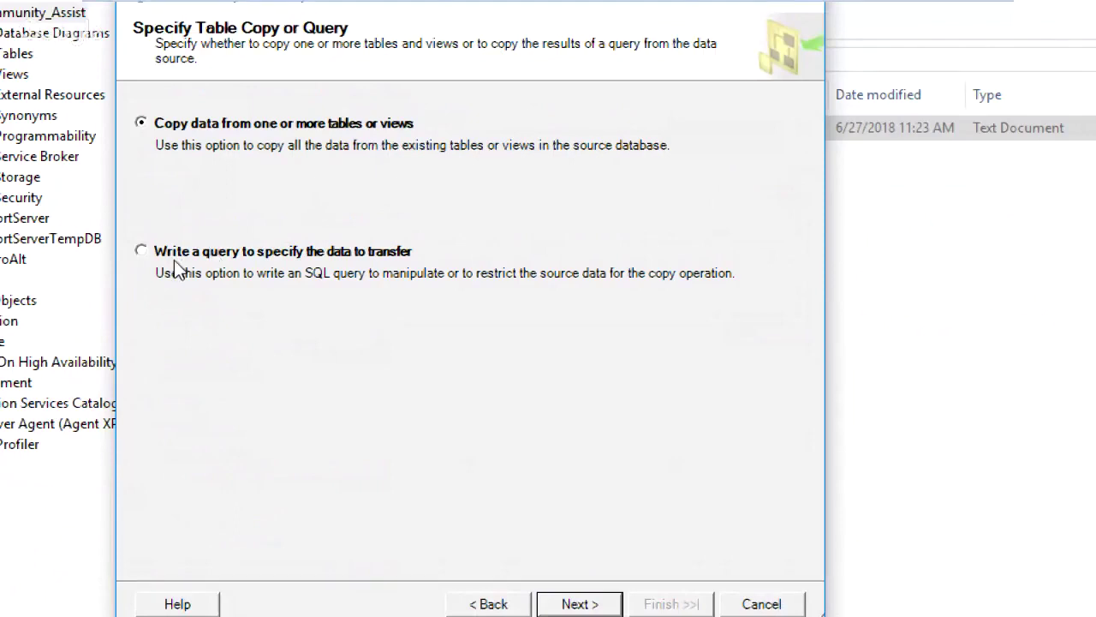
pyautogui.click(141, 250)
pyautogui.click(571, 604)
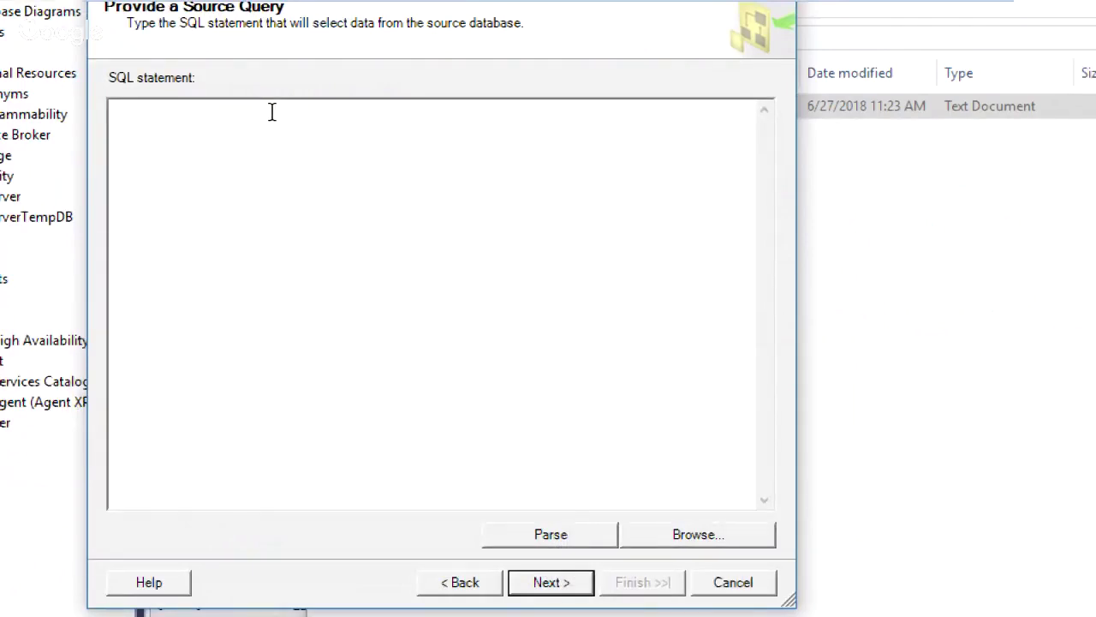
# Step: Begin the source query with Select PersonLastName, PersonFIrstname, PersonEmail, EmployeeHiredate, putting EmployeeHiredate on a second line
pyautogui.write('Select PersonLast')
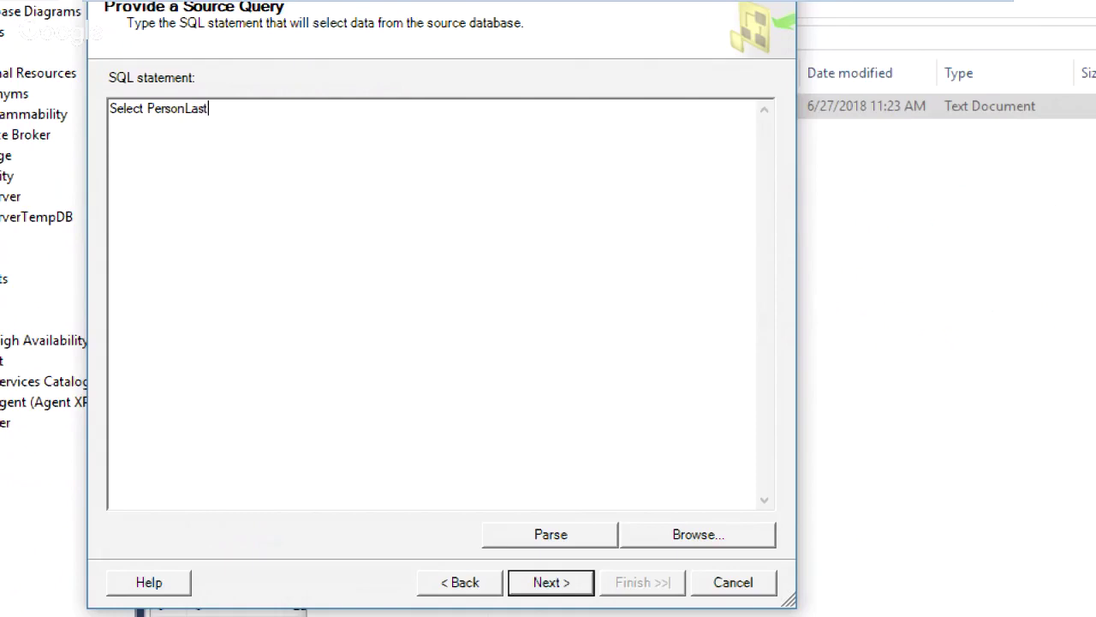
pyautogui.write('Name, PersonFirstname')
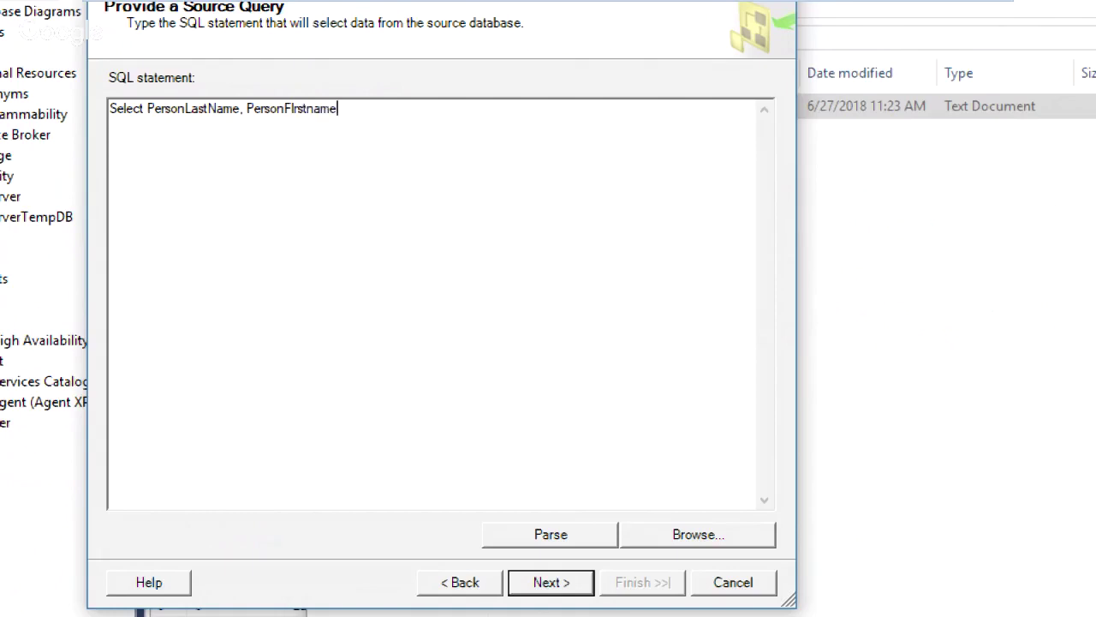
pyautogui.write(', ')
pyautogui.write('Empl')
pyautogui.press('BackSpace')
pyautogui.press('BackSpace')
pyautogui.press('BackSpace')
pyautogui.press('BackSpace')
pyautogui.write('PersonEmail,')
pyautogui.press('Return')
pyautogui.write('Pe')
pyautogui.press('BackSpace')
pyautogui.press('BackSpace')
pyautogui.write('Employe')
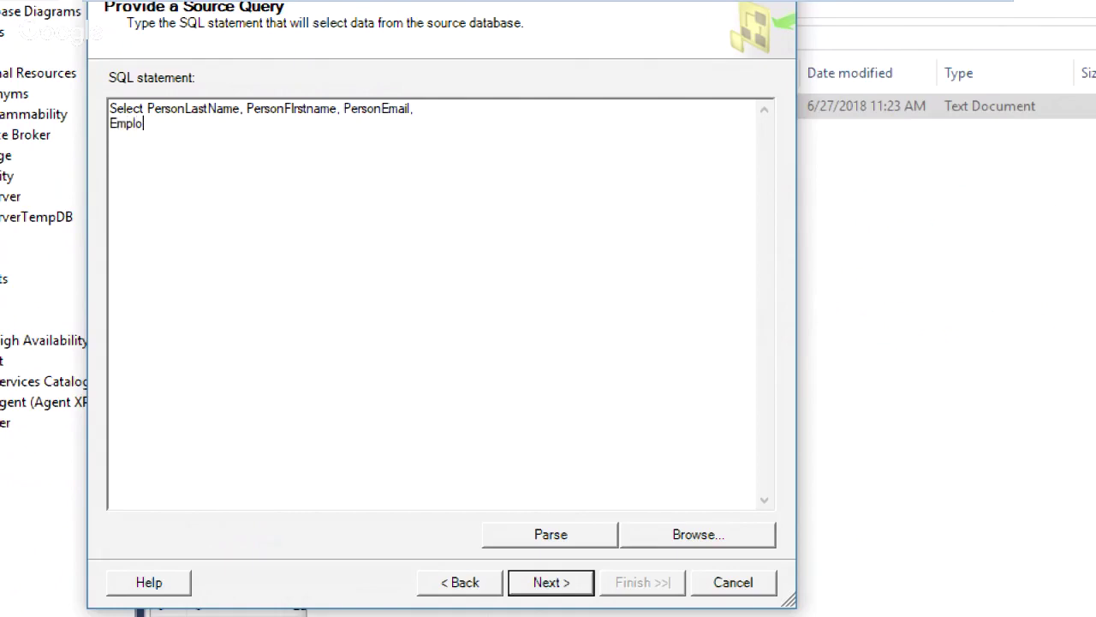
pyautogui.write('eHiredate,')
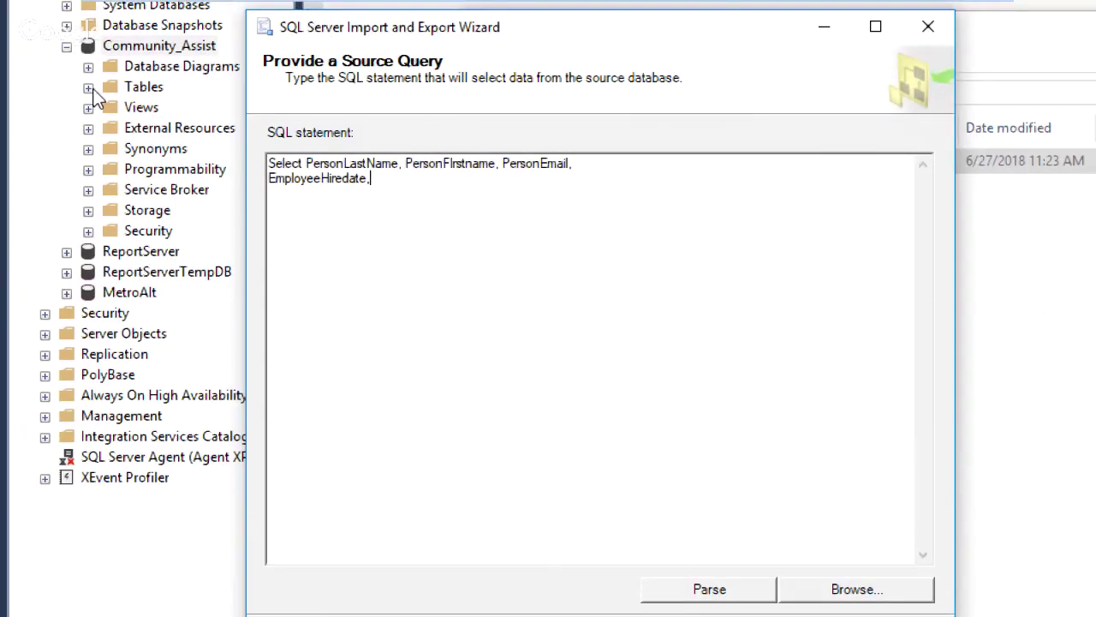
# Step: Look up the column names of dbo.Employee in Community_Assist and return to the export wizard
pyautogui.click(88, 88)
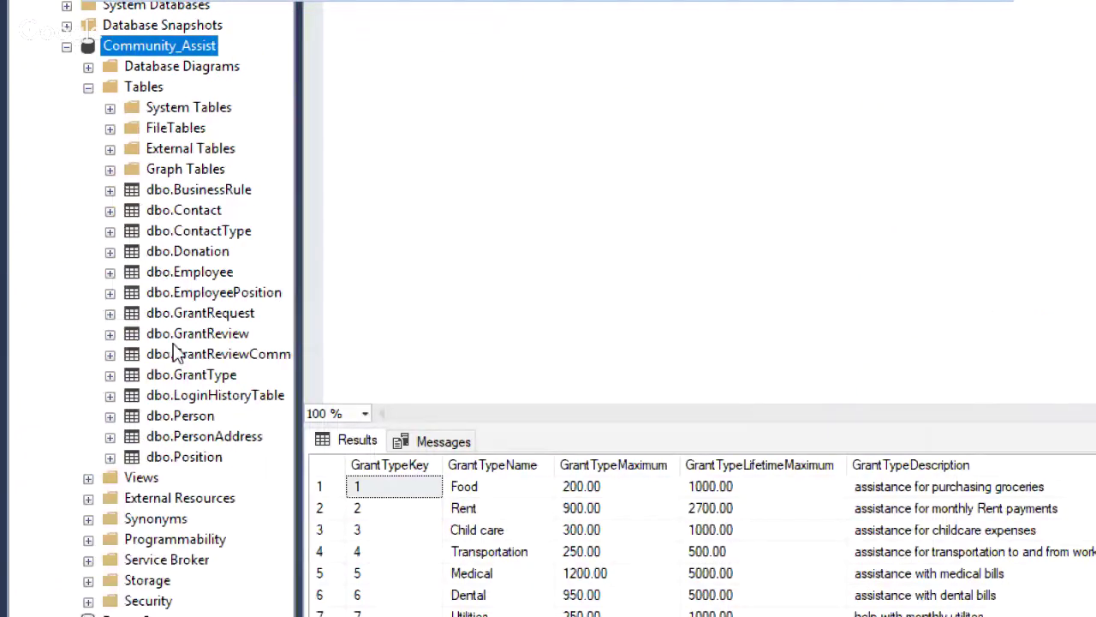
pyautogui.click(109, 274)
pyautogui.click(131, 292)
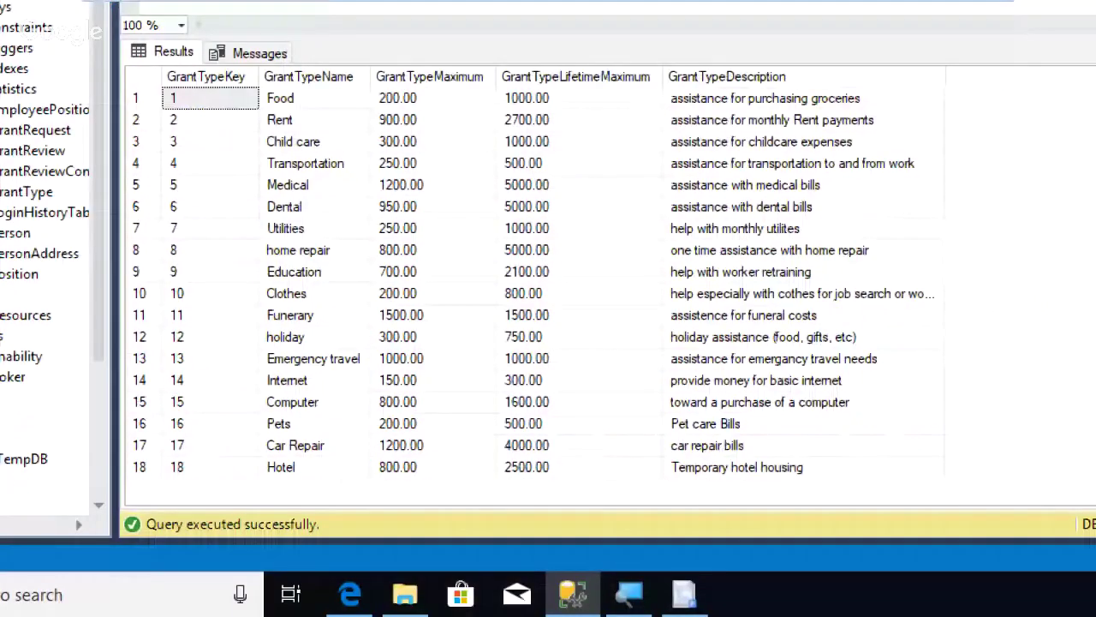
pyautogui.click(689, 600)
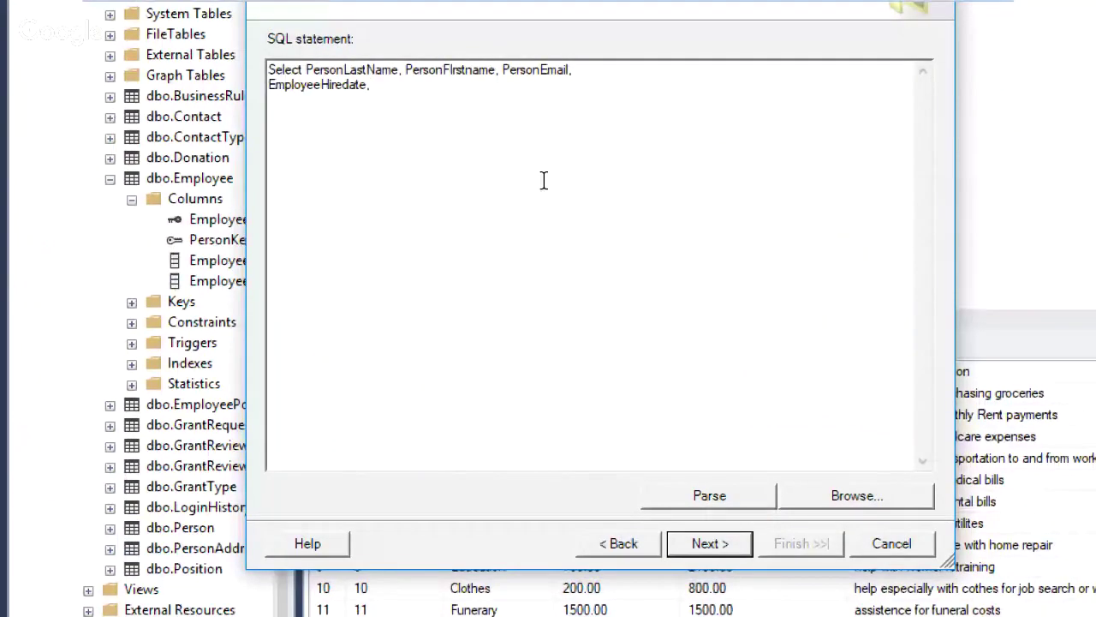
# Step: Complete the query with EmployeeAnnualSalary, From Person p, Inner Join Employee e, on e.personkey=p.personkey
pyautogui.write('EmployeeA')
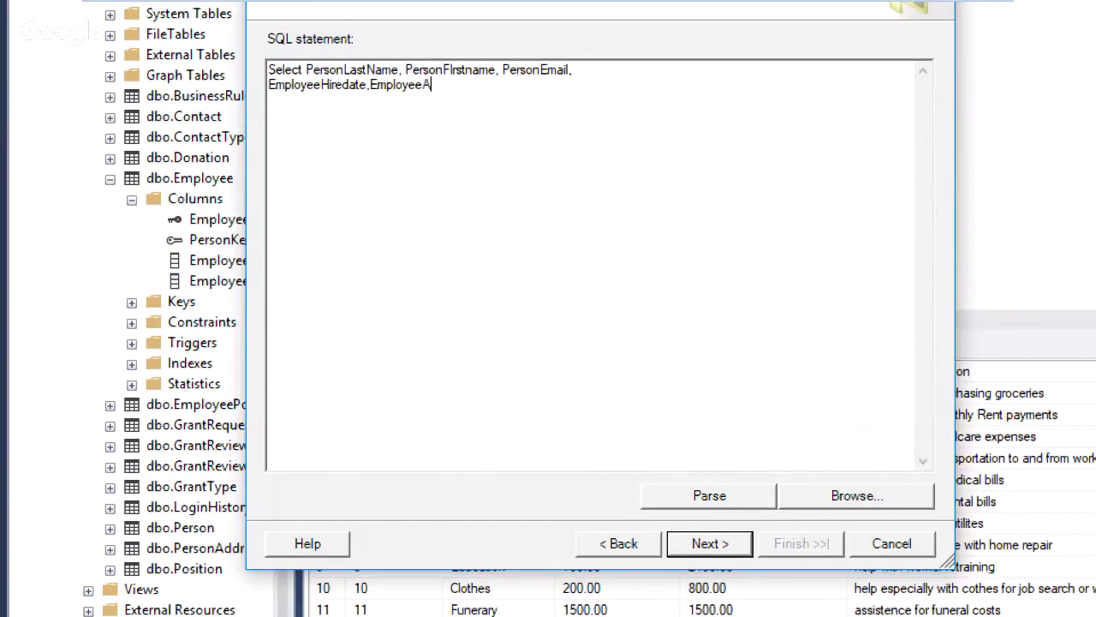
pyautogui.write('nnualSalary From ')
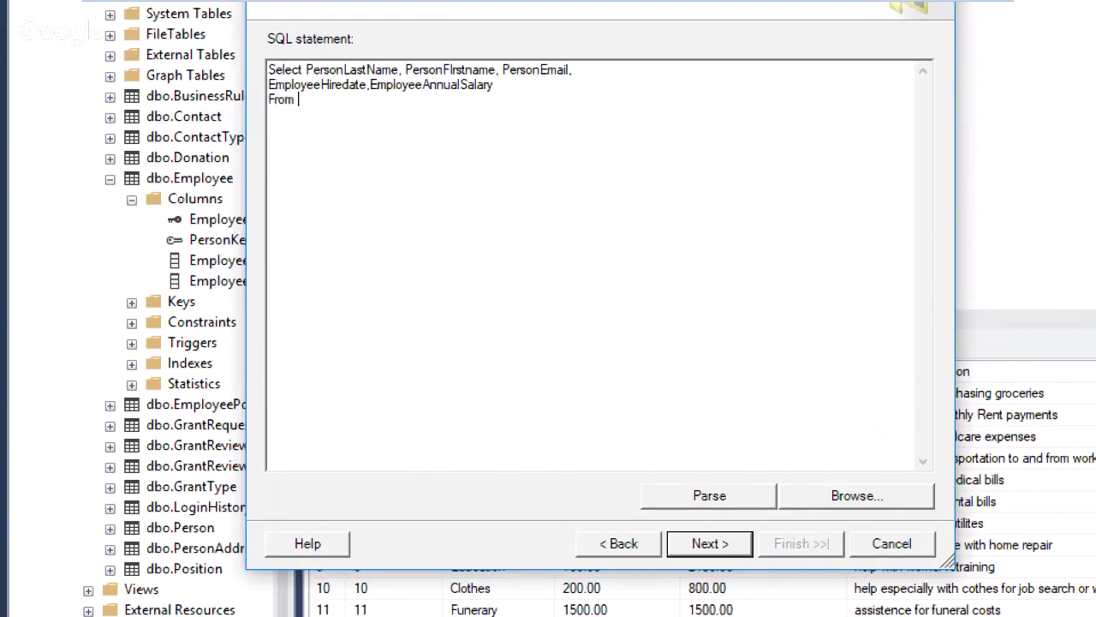
pyautogui.write('Person p ')
pyautogui.write('Inner Join')
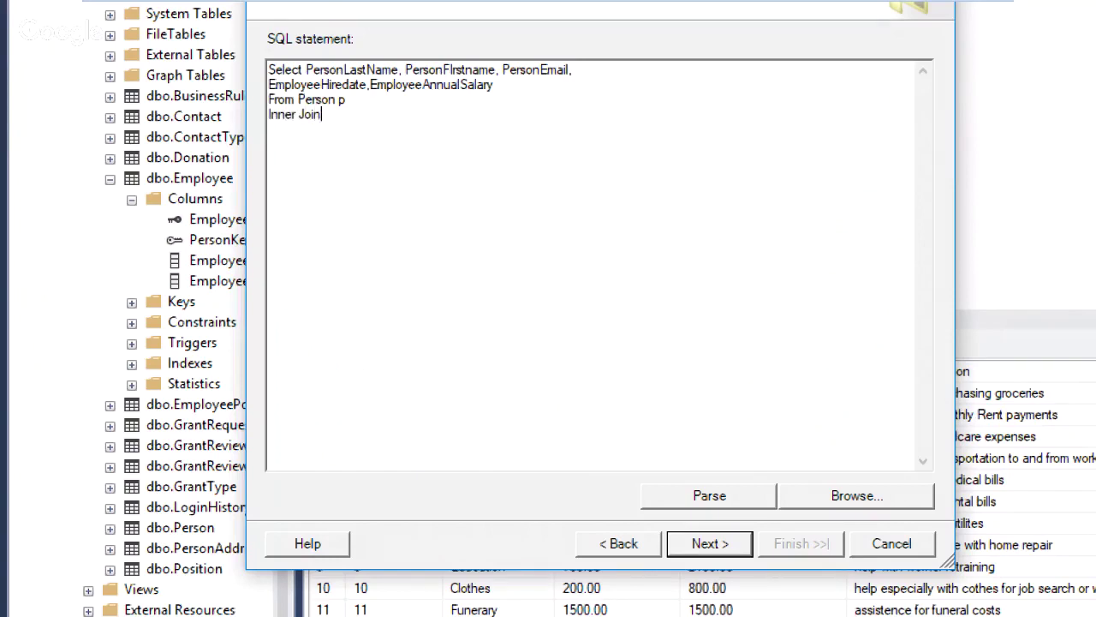
pyautogui.write(' Employee e')
pyautogui.press('Return')
pyautogui.write('on e.personkey')
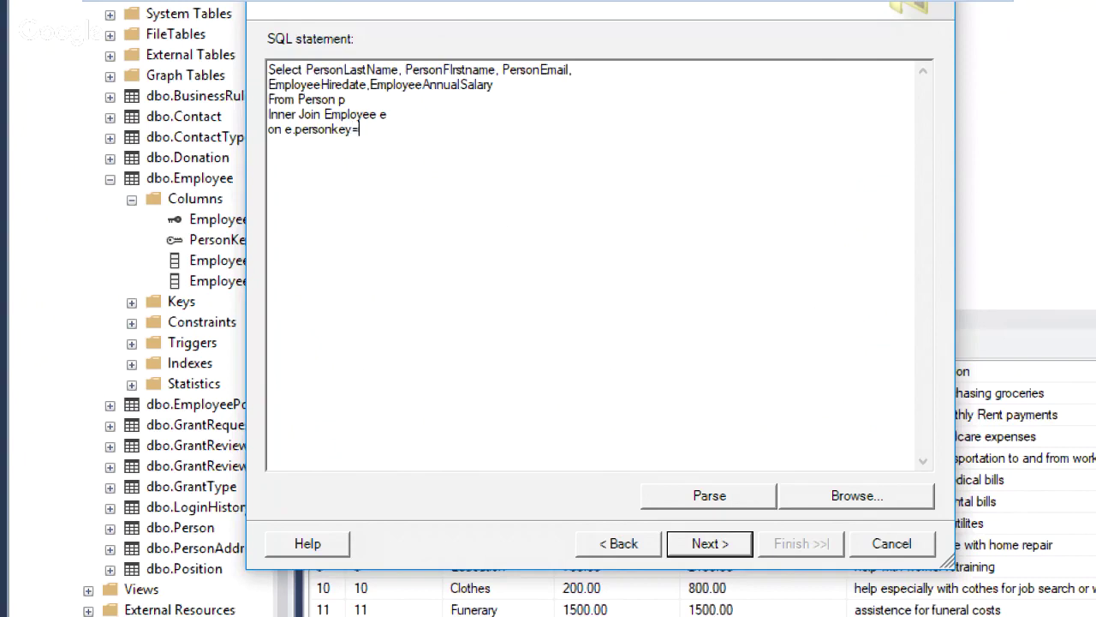
pyautogui.write('=p.personkey')
# Step: Parse the SQL statement to validate it and proceed to the flat file configuration
pyautogui.click(725, 495)
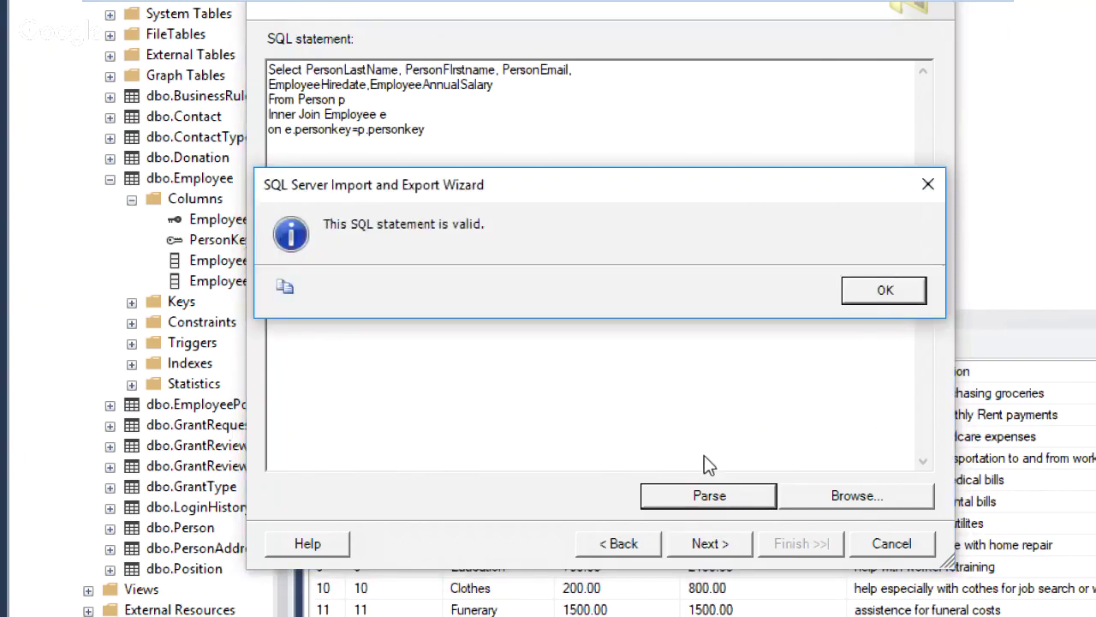
pyautogui.click(895, 296)
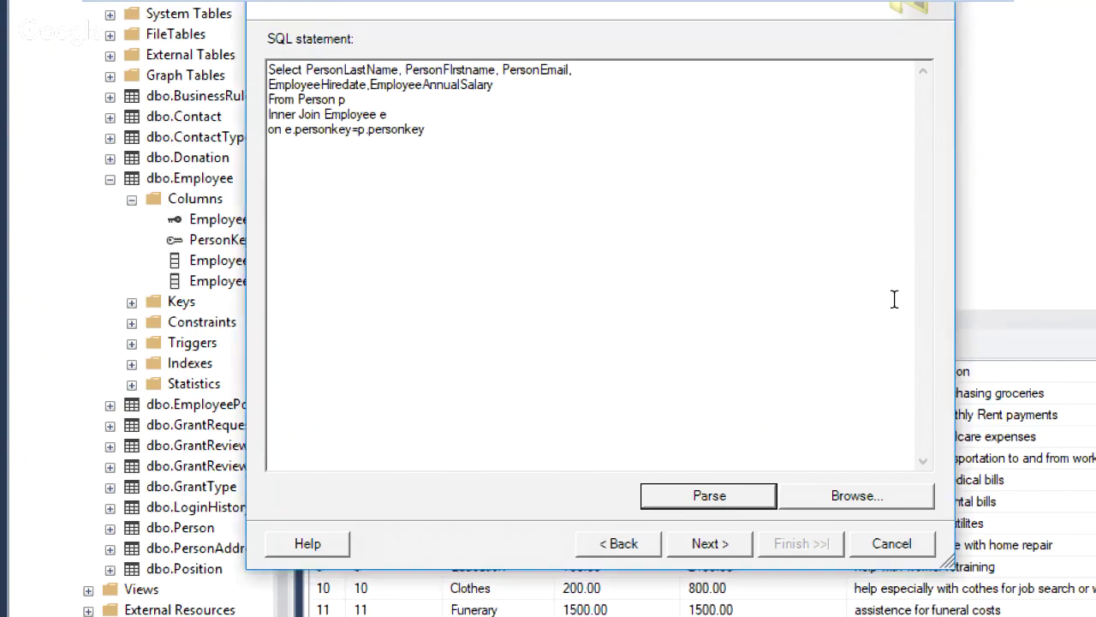
pyautogui.click(736, 543)
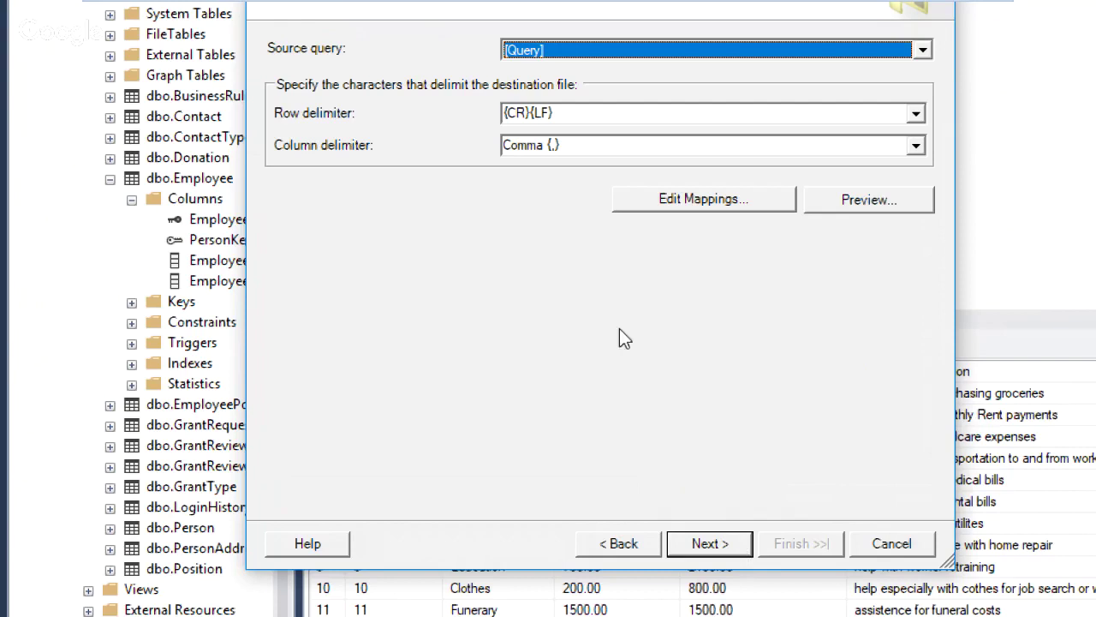
# Step: Review the query's column mappings and accept them along with the {CR}{LF} row and comma column delimiters
pyautogui.click(734, 209)
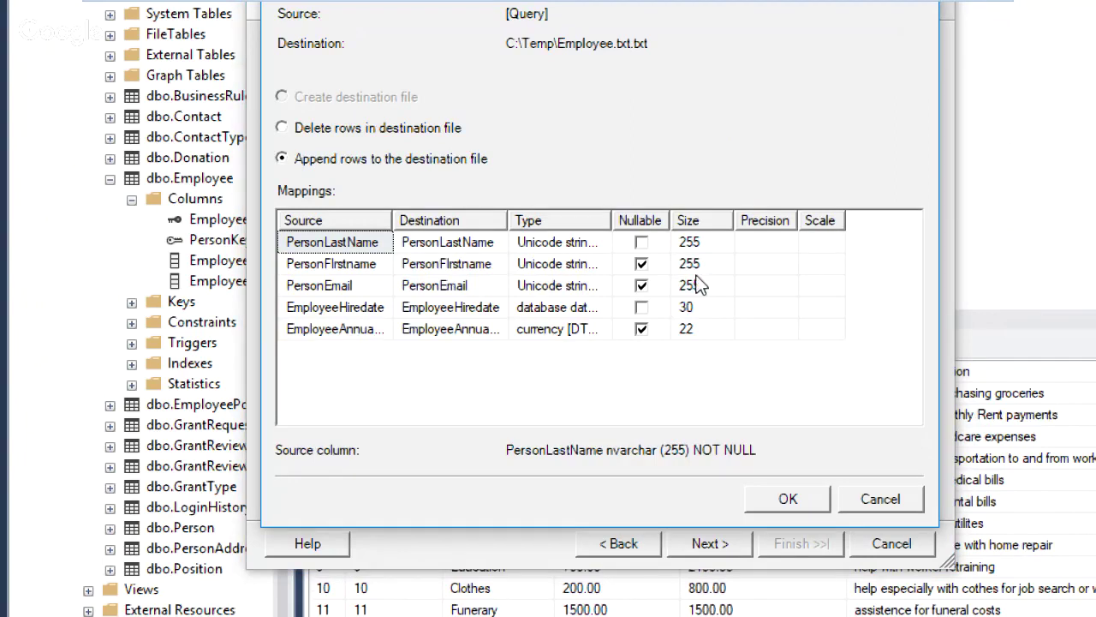
pyautogui.click(798, 509)
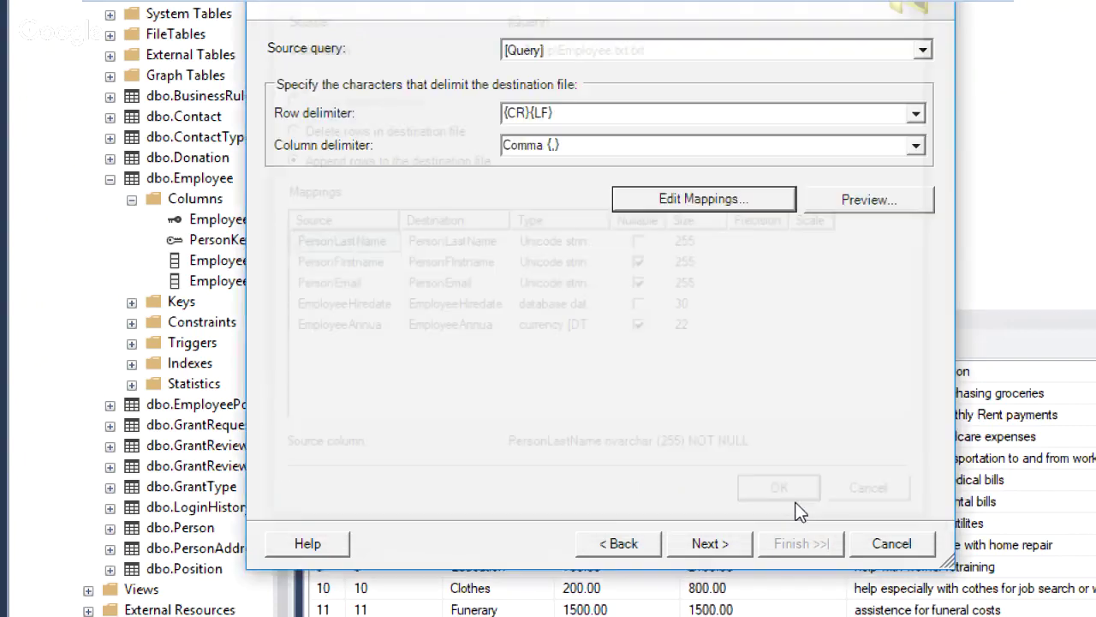
pyautogui.click(714, 543)
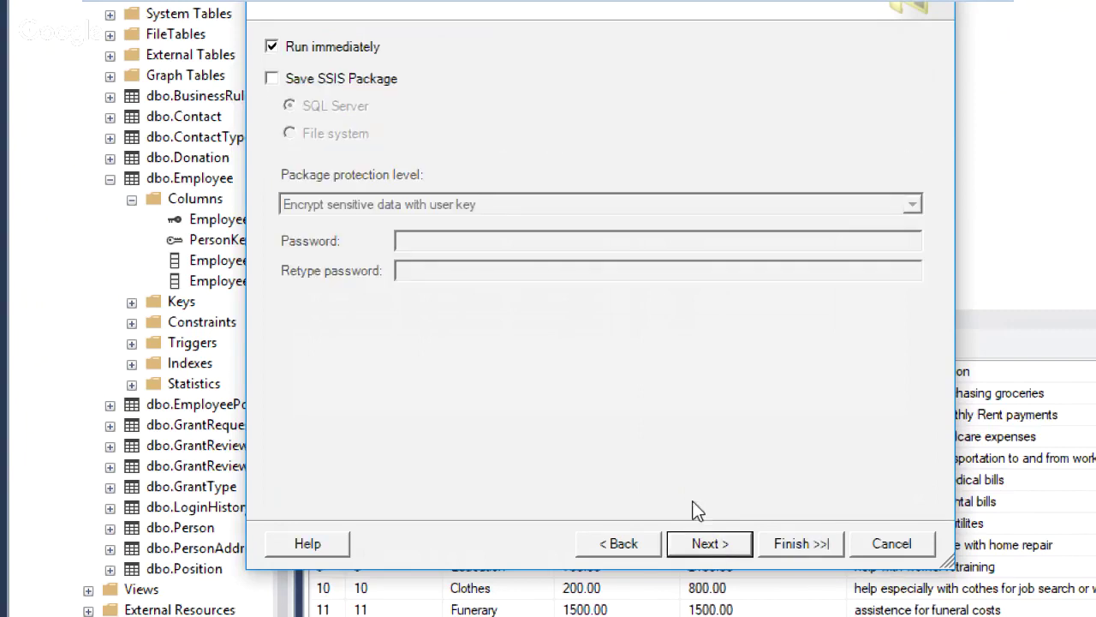
# Step: Run the export immediately without saving an SSIS package, and close the wizard
pyautogui.click(722, 545)
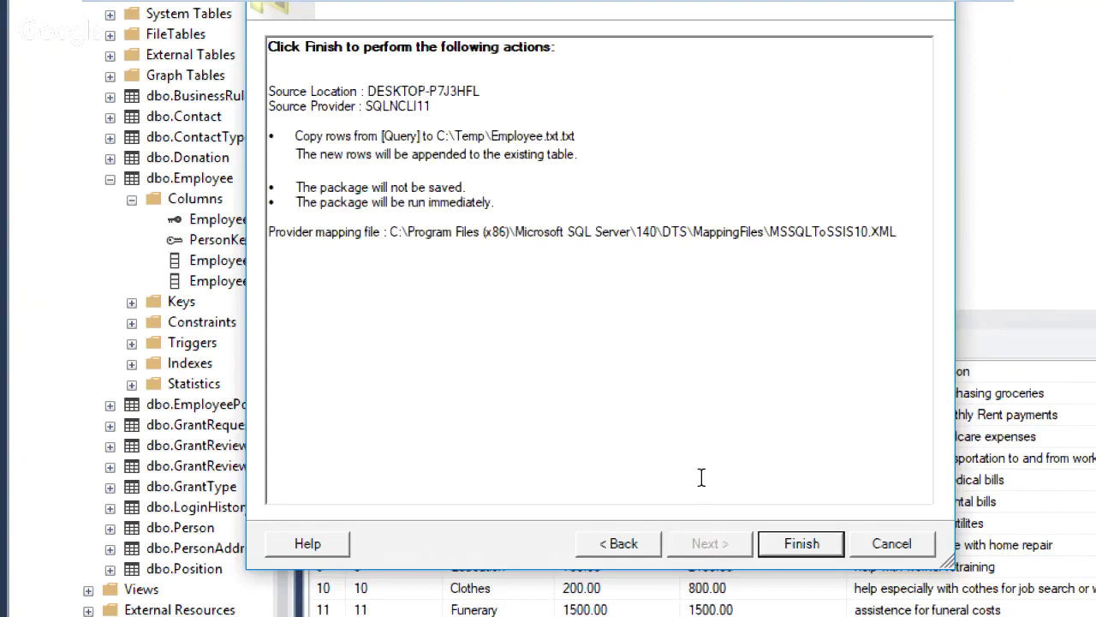
pyautogui.click(801, 543)
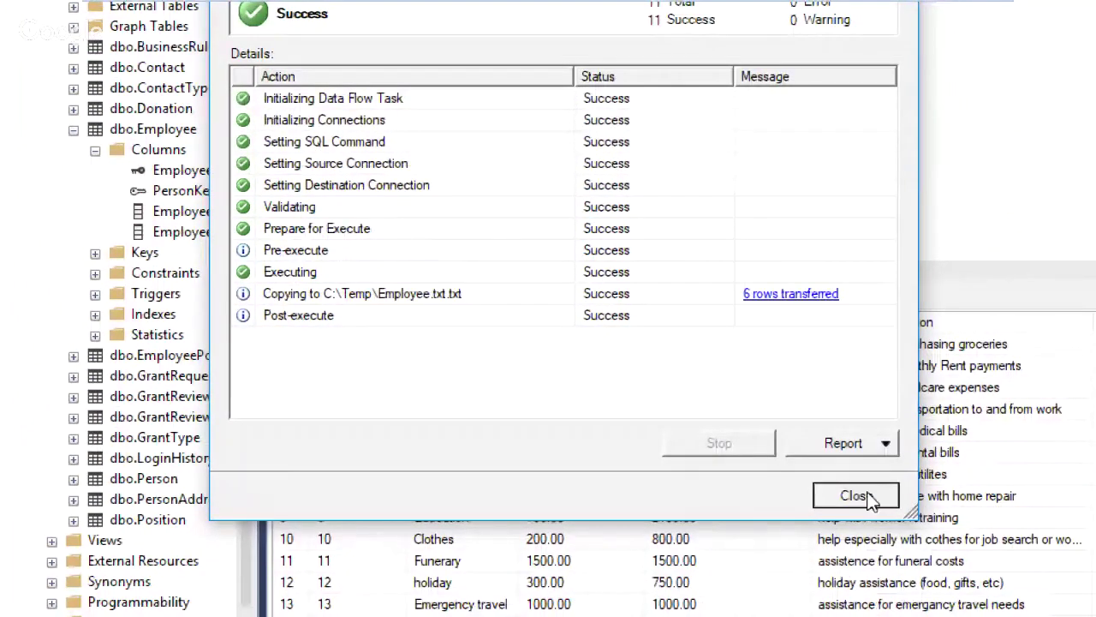
pyautogui.click(865, 585)
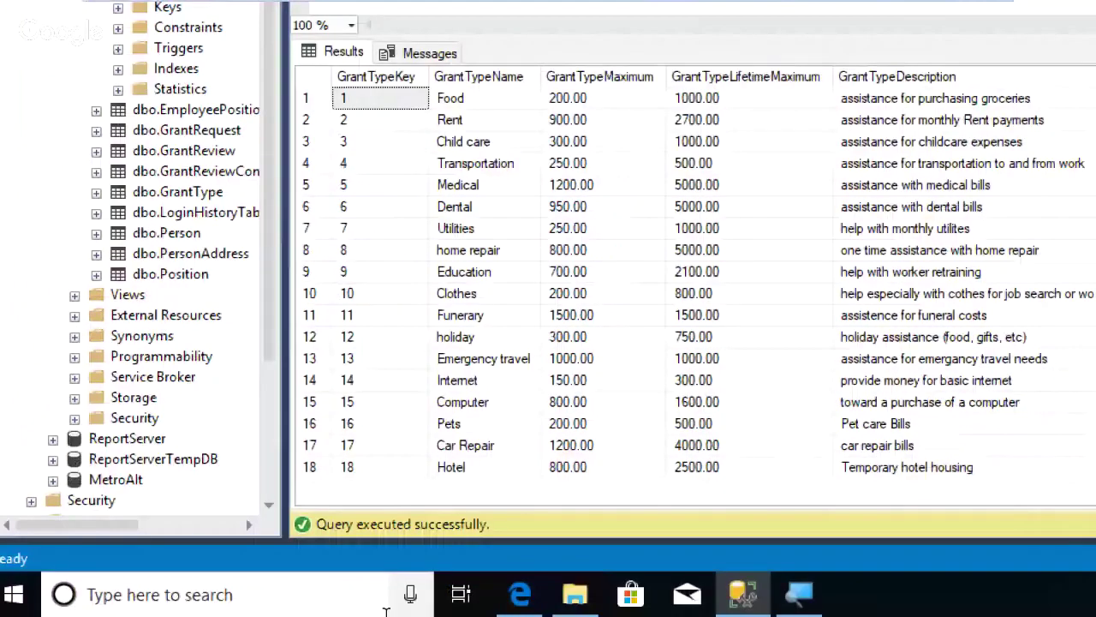
# Step: Switch to File Explorer, open Employee.txt from the Temp folder to examine the exported rows, and close it
pyautogui.click(575, 593)
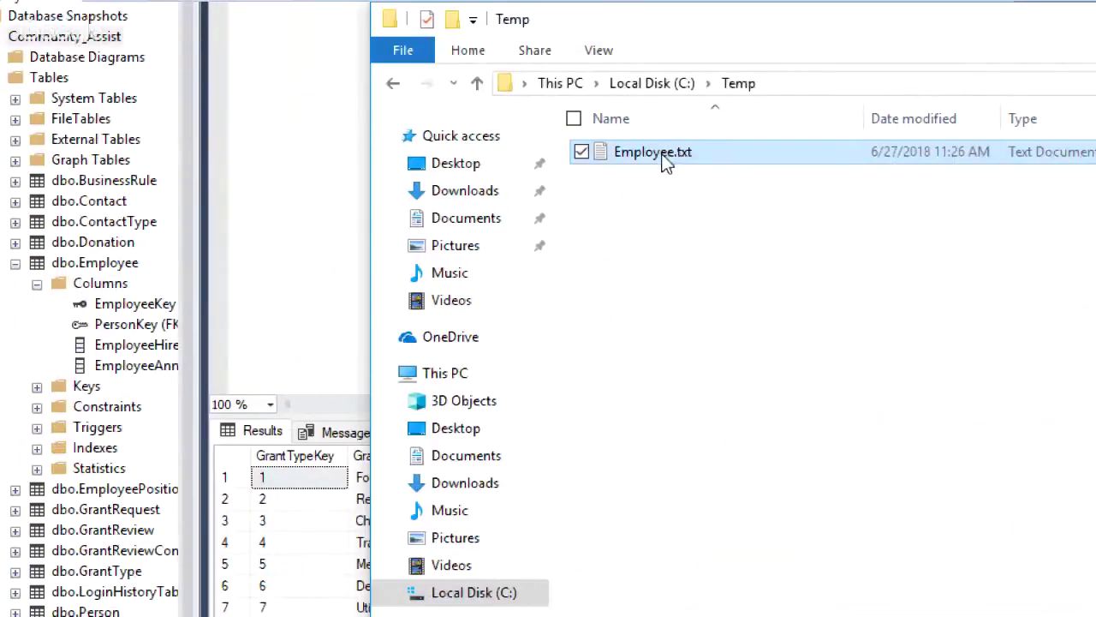
pyautogui.doubleClick(667, 161)
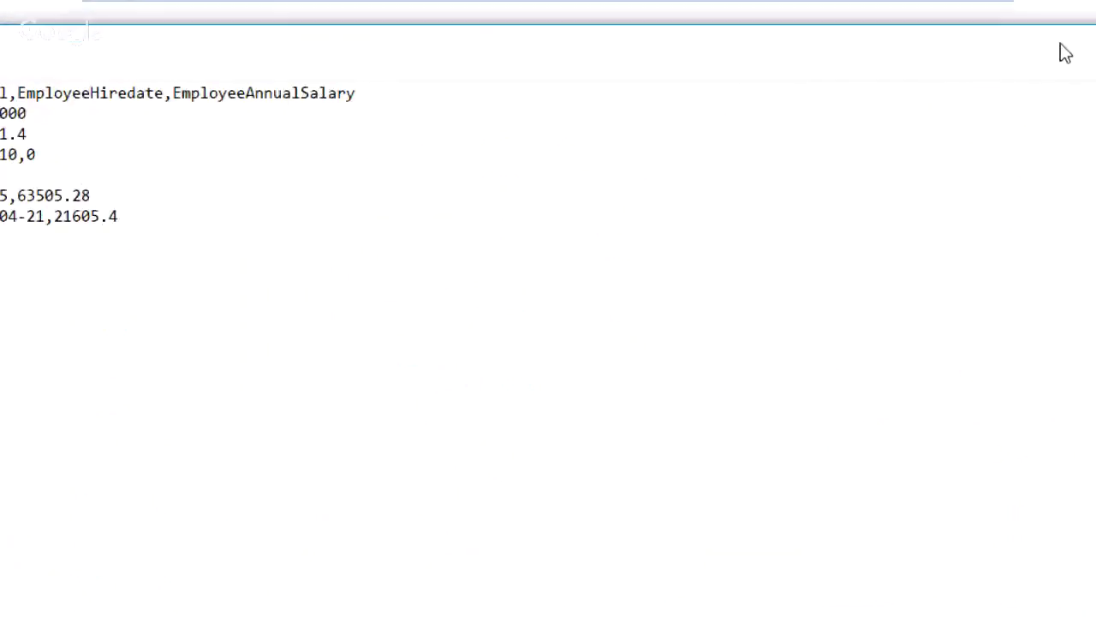
pyautogui.click(1068, 45)
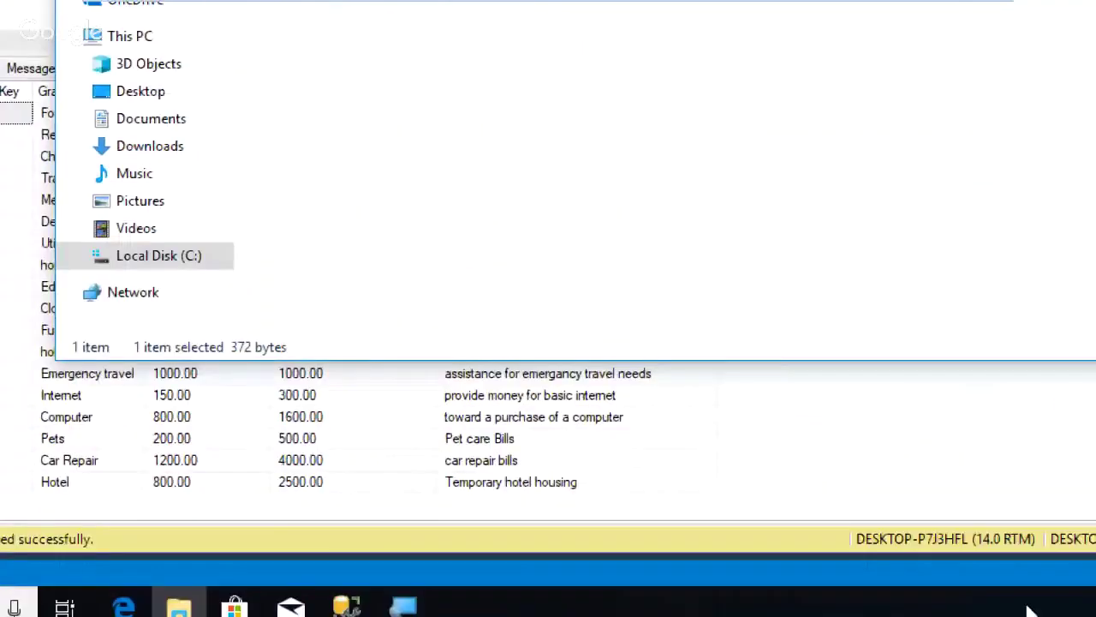
pyautogui.click(610, 592)
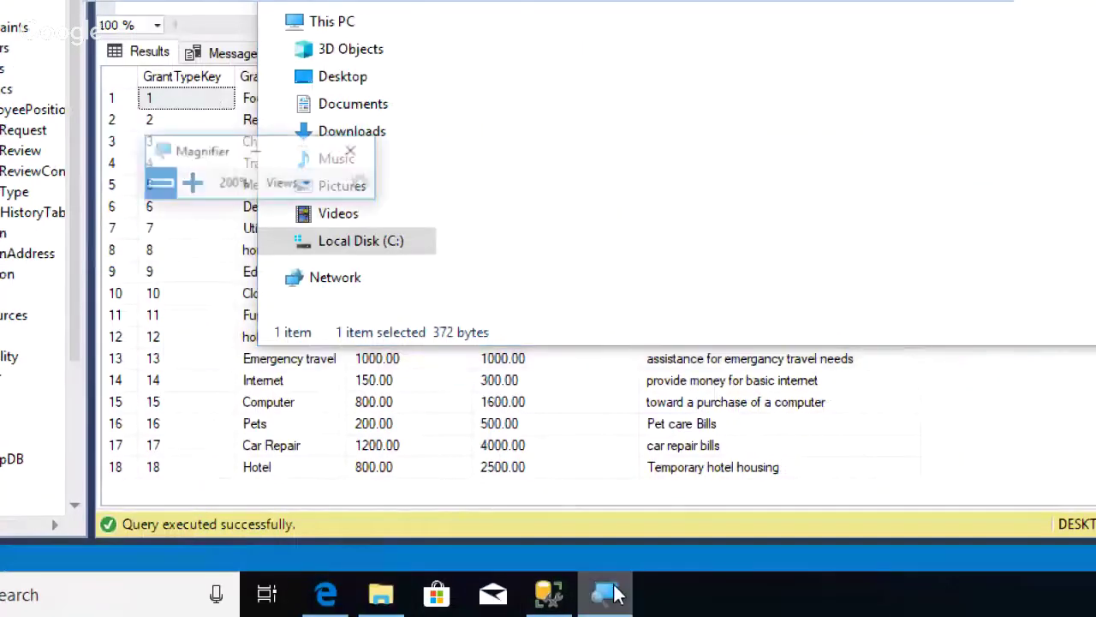
pyautogui.click(118, 140)
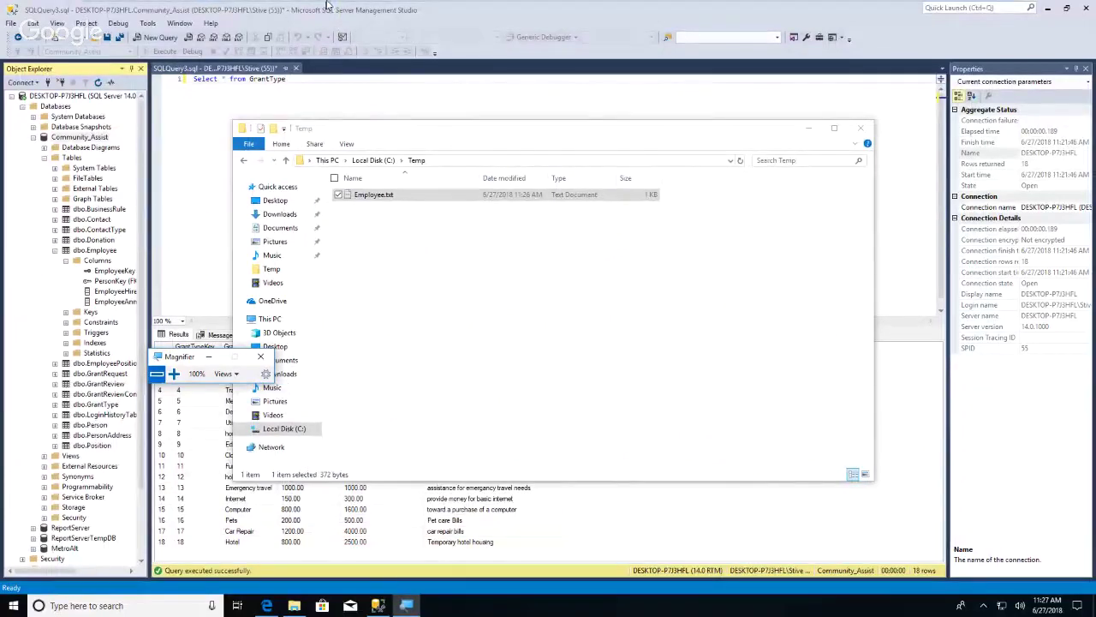
pyautogui.moveTo(325, 5)
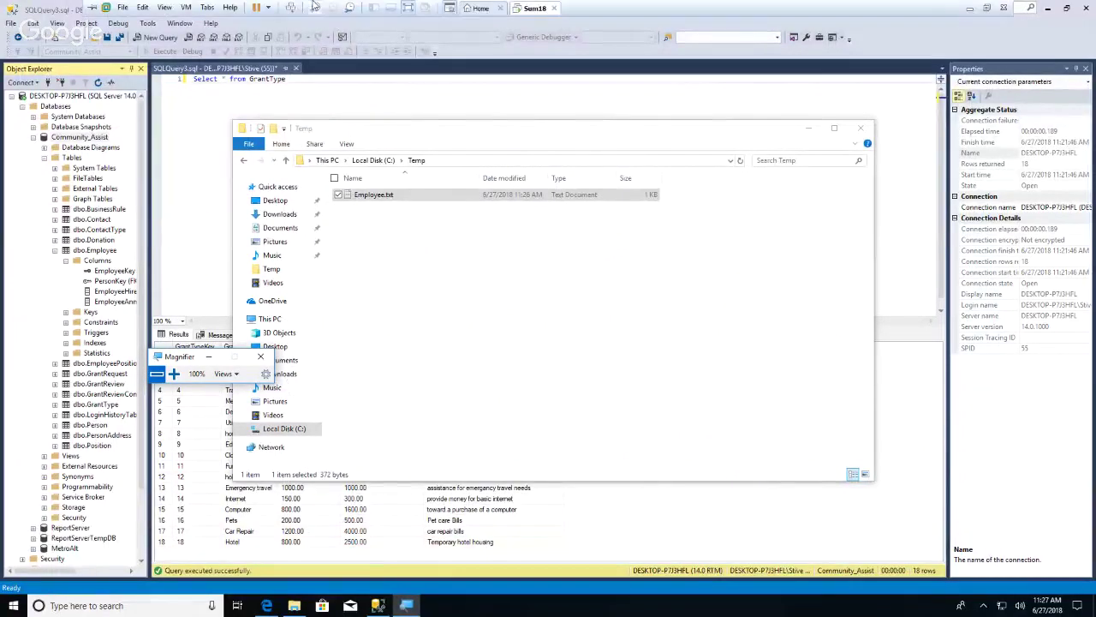
pyautogui.click(408, 9)
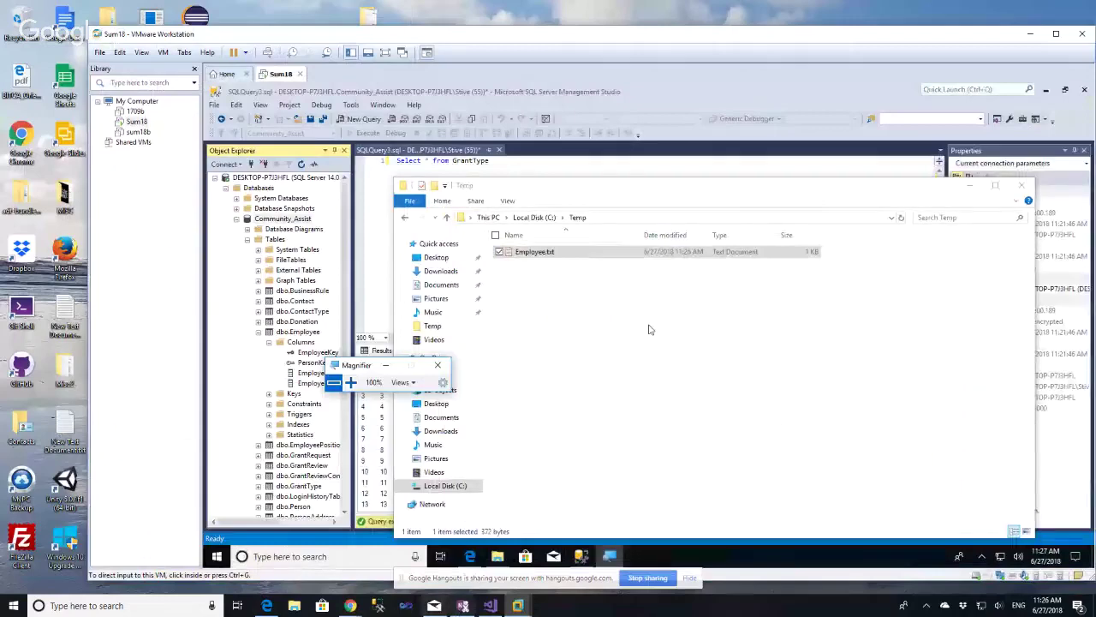
pyautogui.moveTo(351, 606)
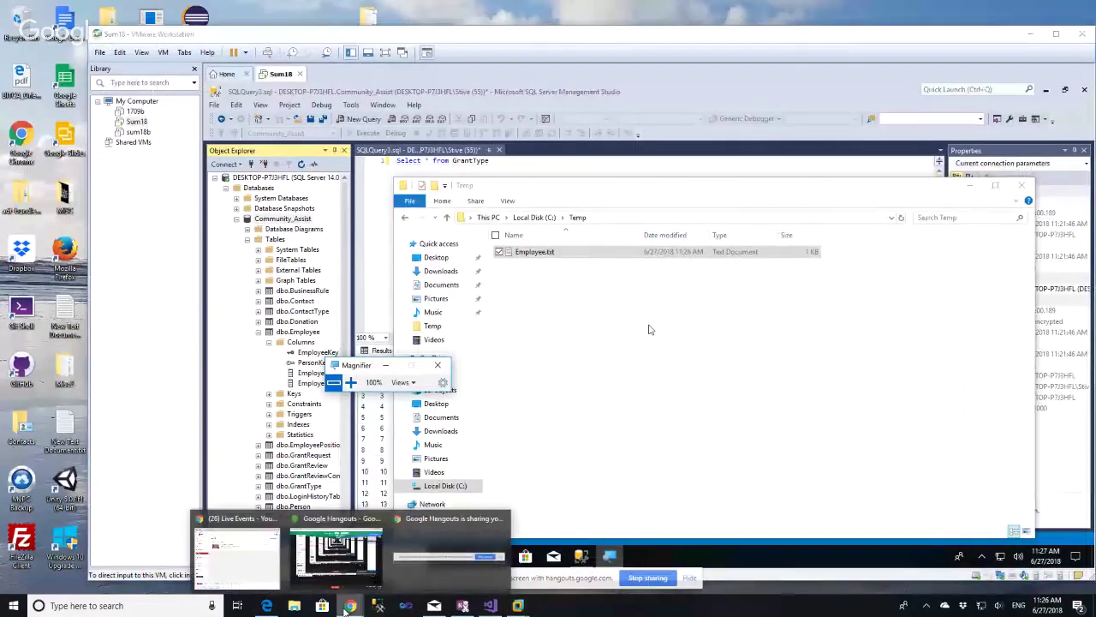
pyautogui.click(358, 570)
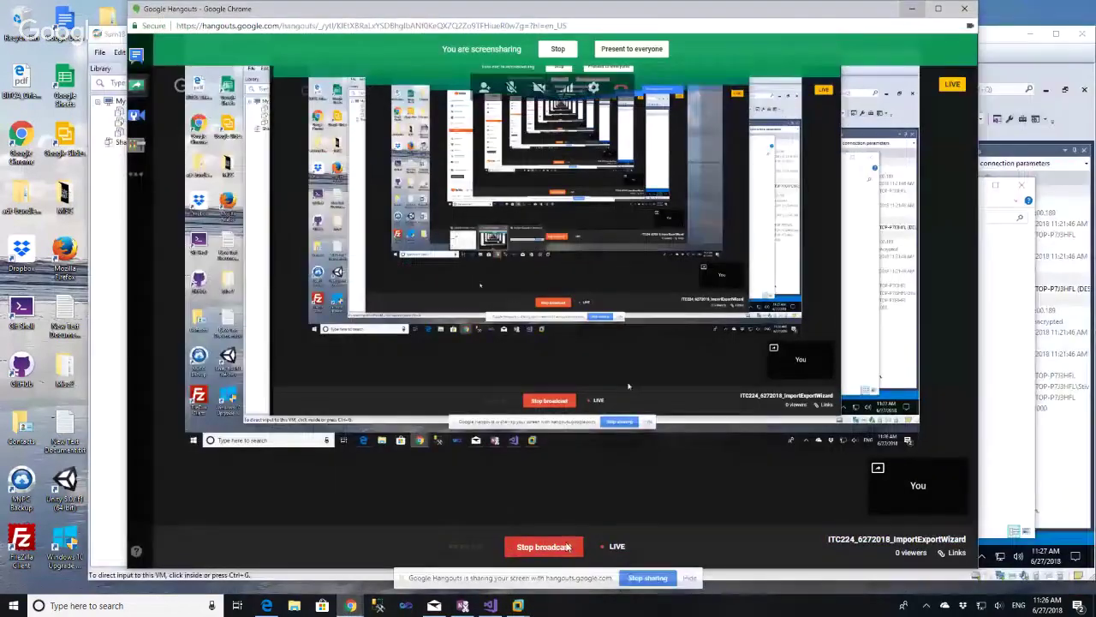